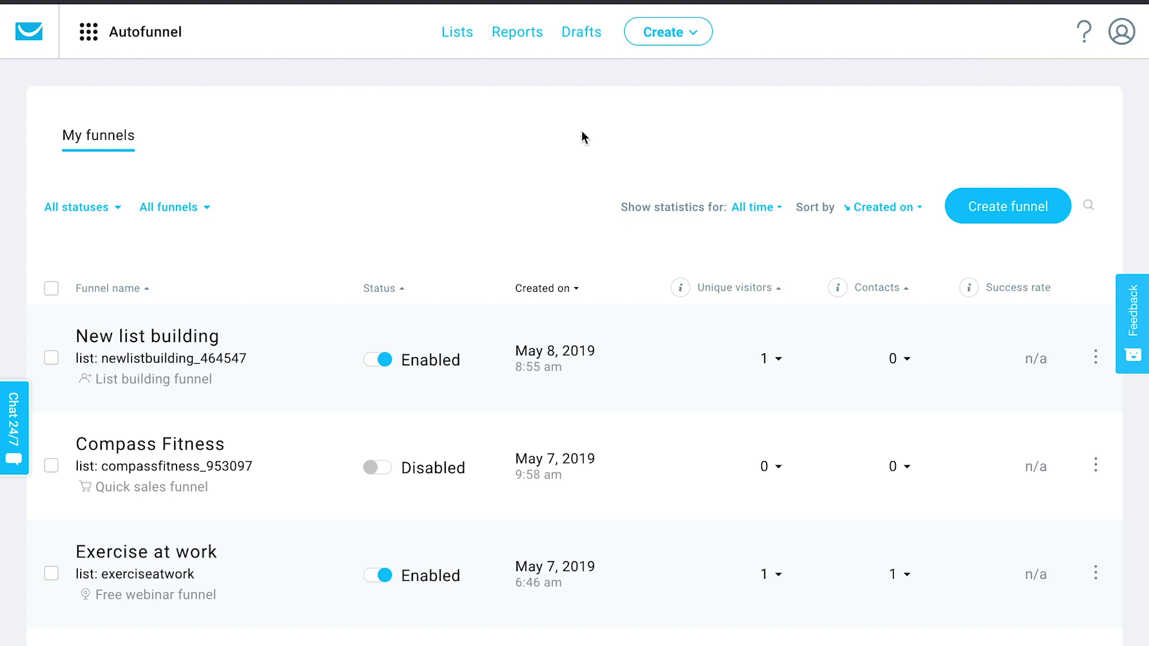
Step: Create a new funnel named "Quick sales funnel" for selling a product, using the Quick sales funnel type
click(1021, 219)
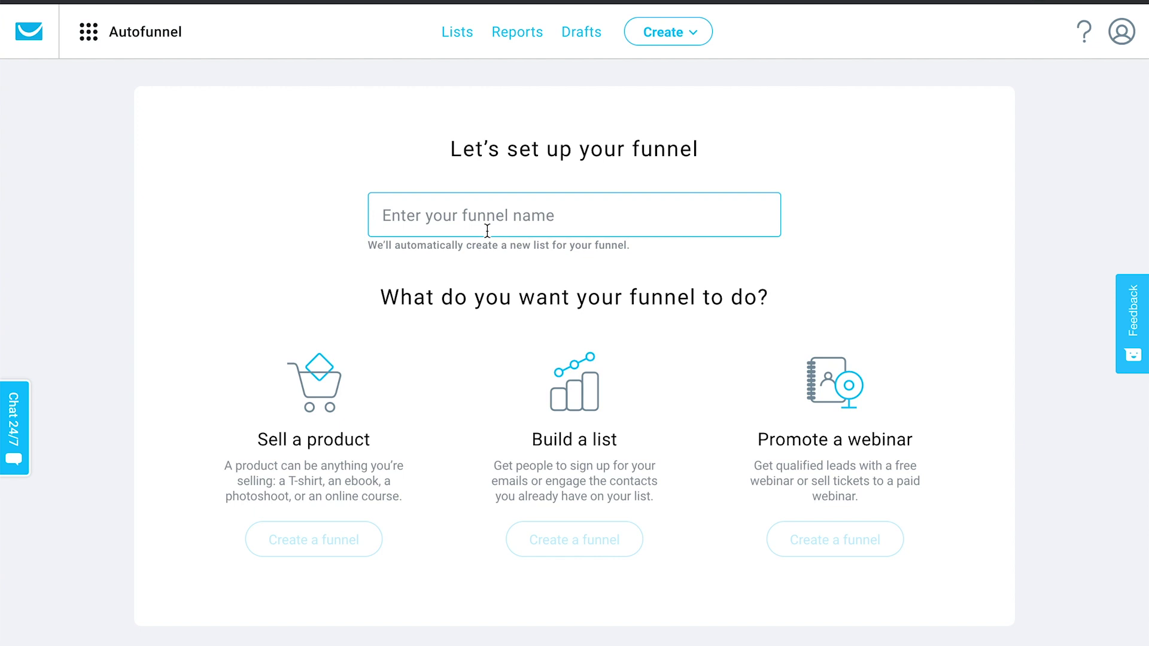
text(Quick sales funnel)
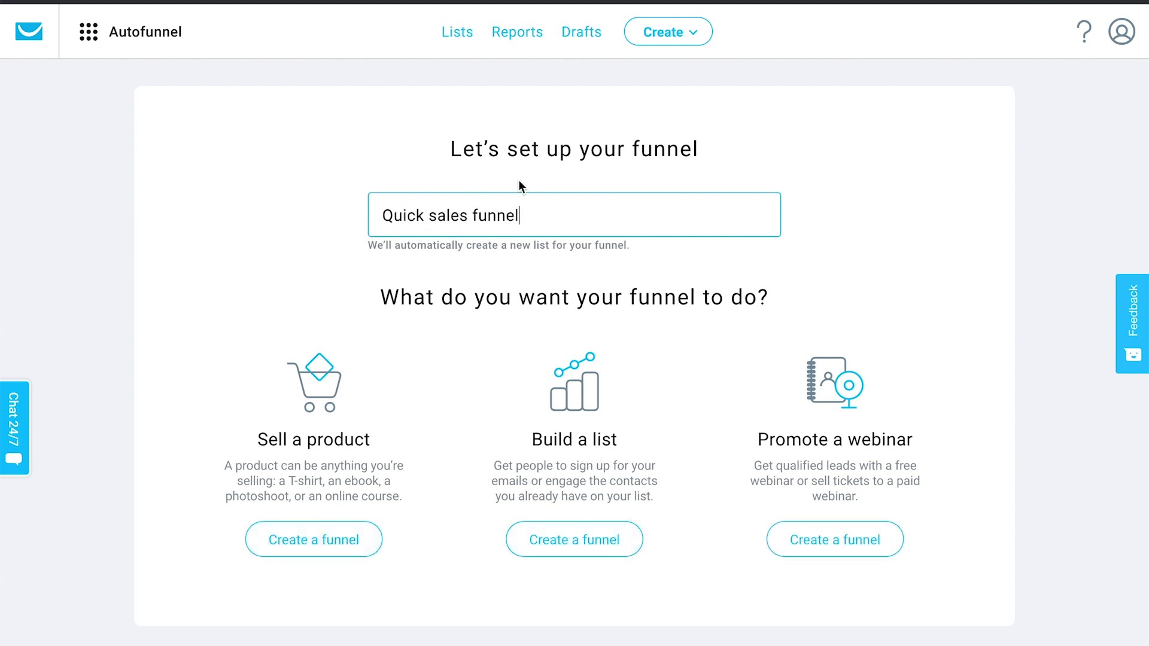
key(ctrl+shift+Left)
key(ctrl+shift+Left)
key(ctrl+shift+Left)
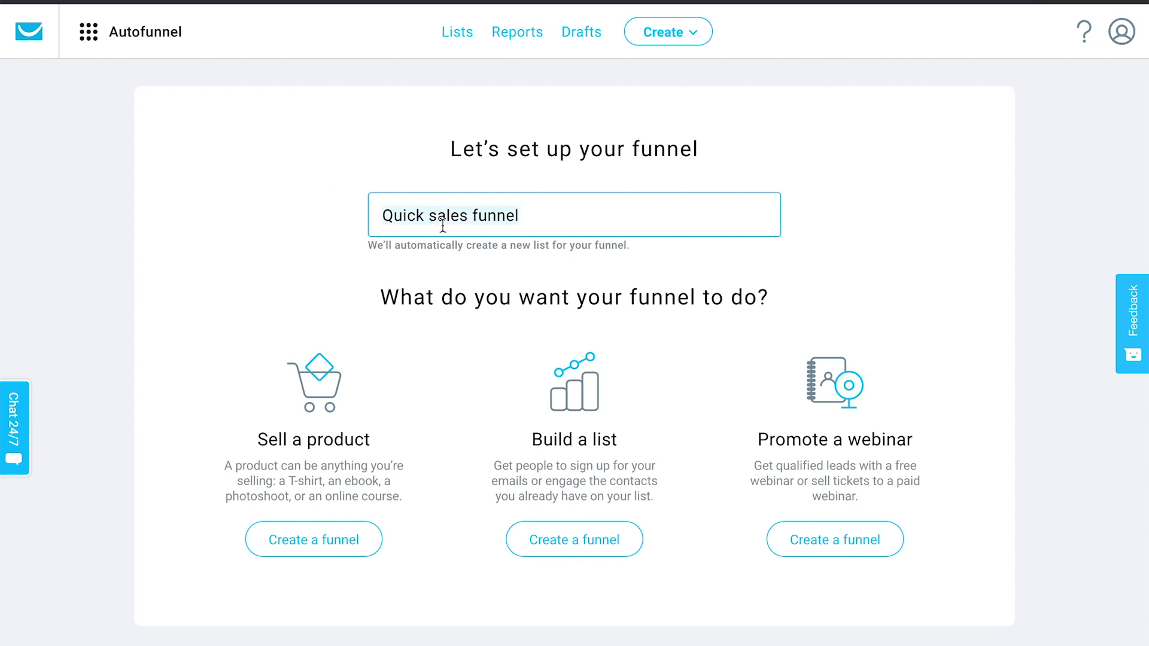
key(End)
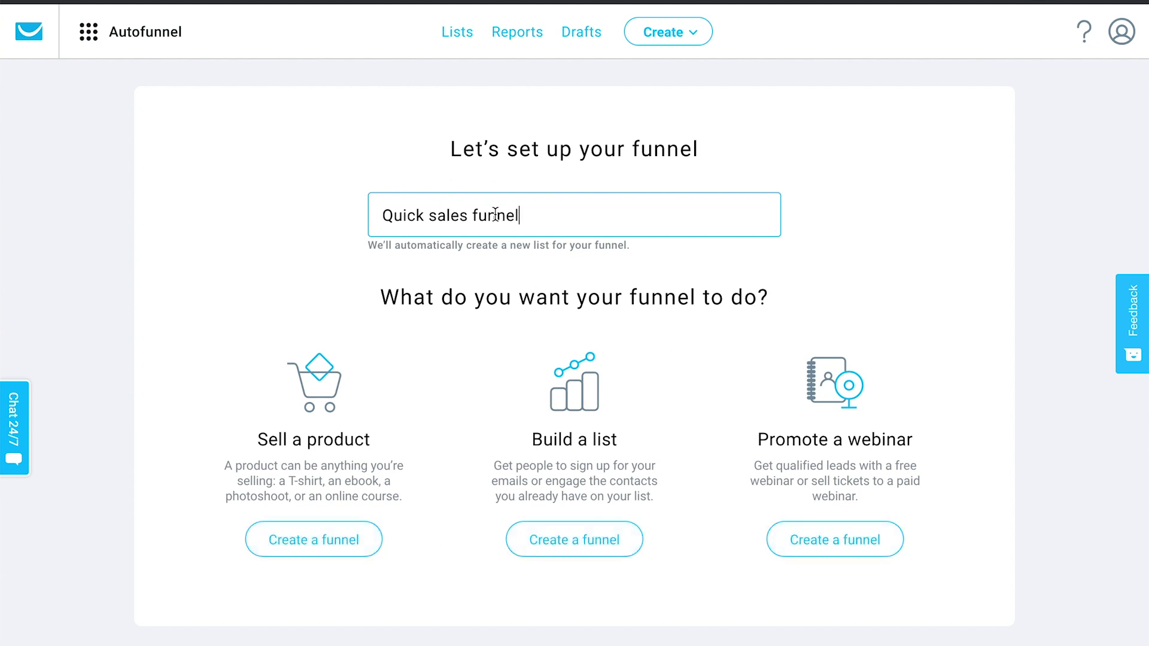
click(321, 549)
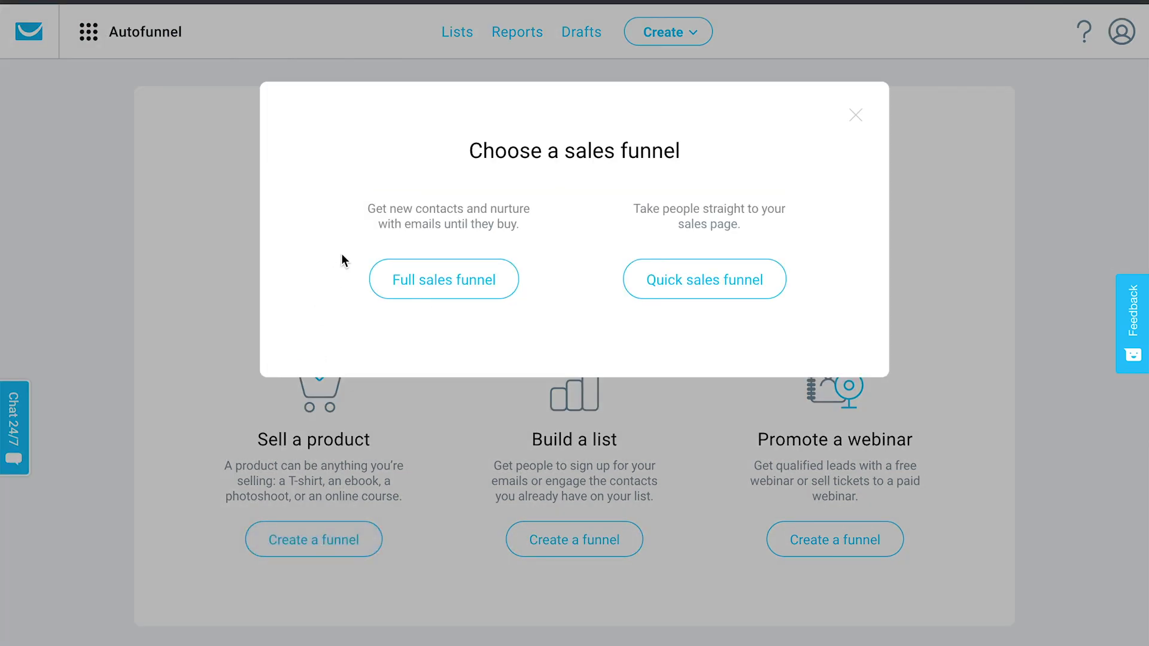
click(663, 290)
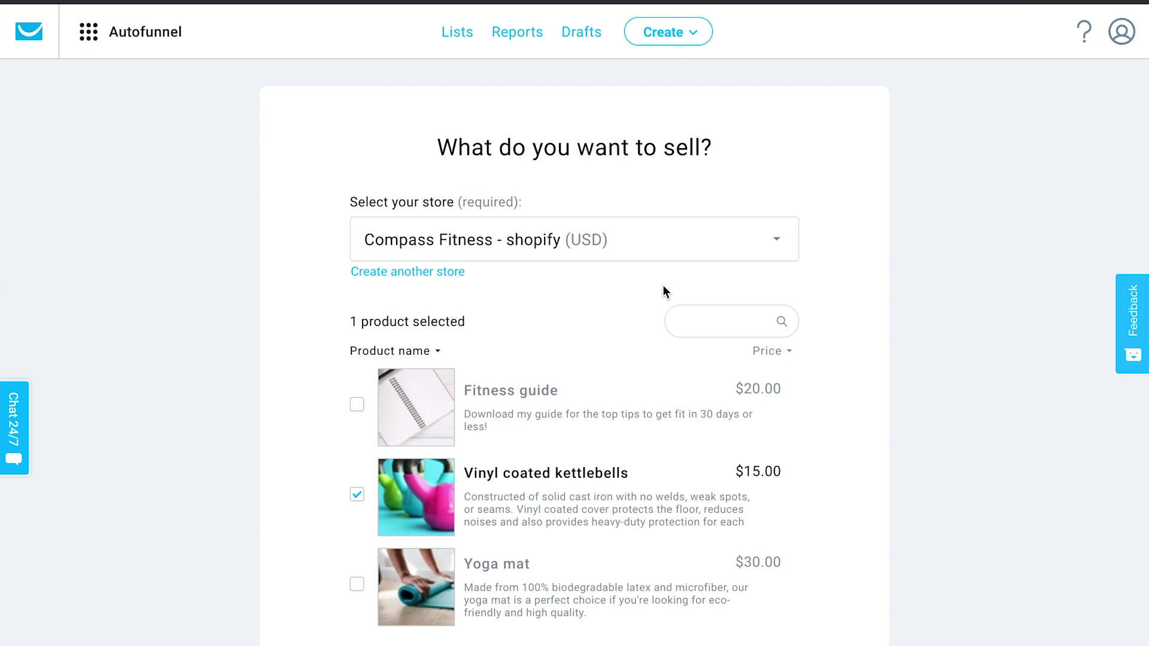
Step: Look over the product list of the selected store and the other stores available for the funnel
scroll(838, 324, down, 2)
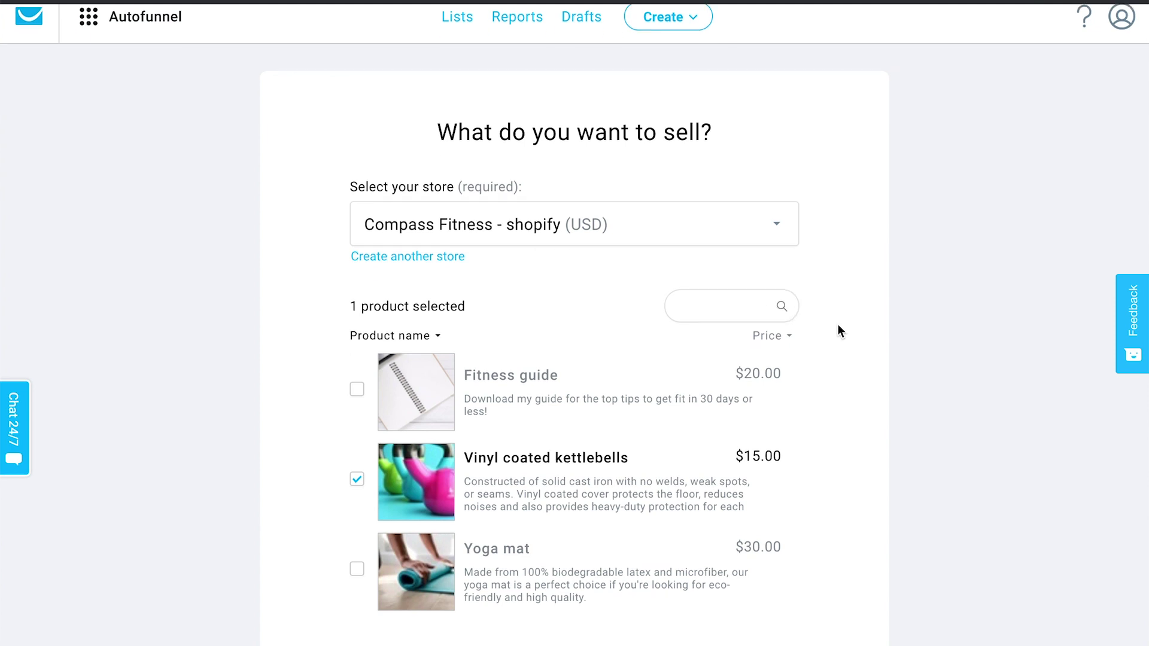
scroll(838, 332, up, 2)
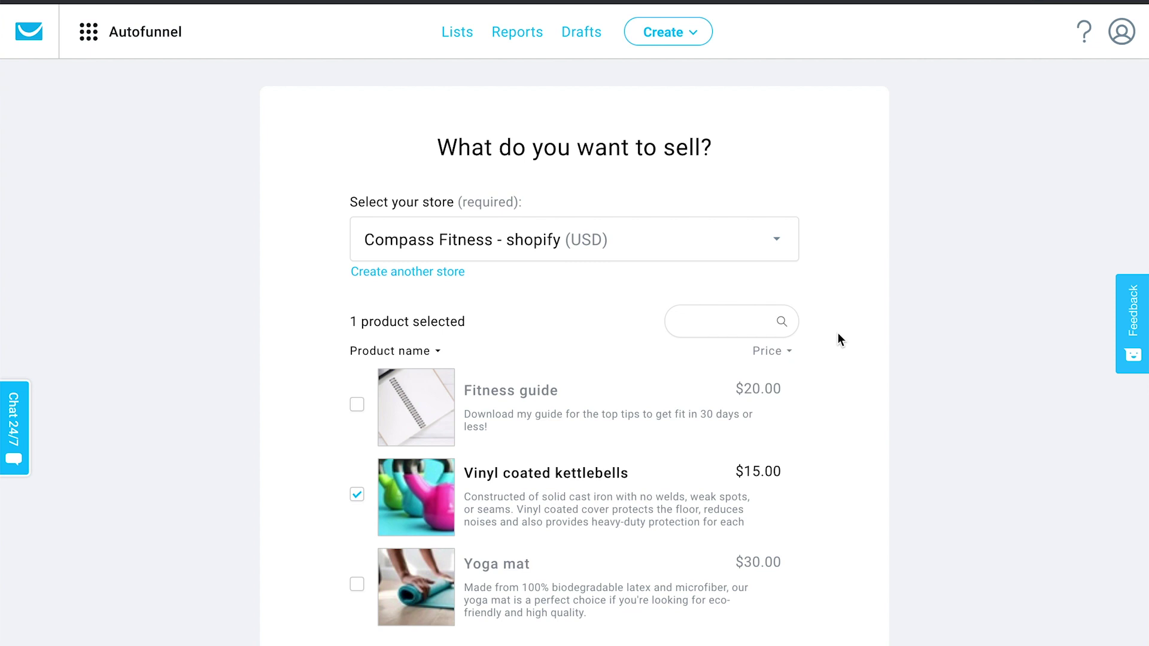
scroll(908, 346, down, 2)
scroll(907, 353, up, 2)
scroll(908, 362, down, 3)
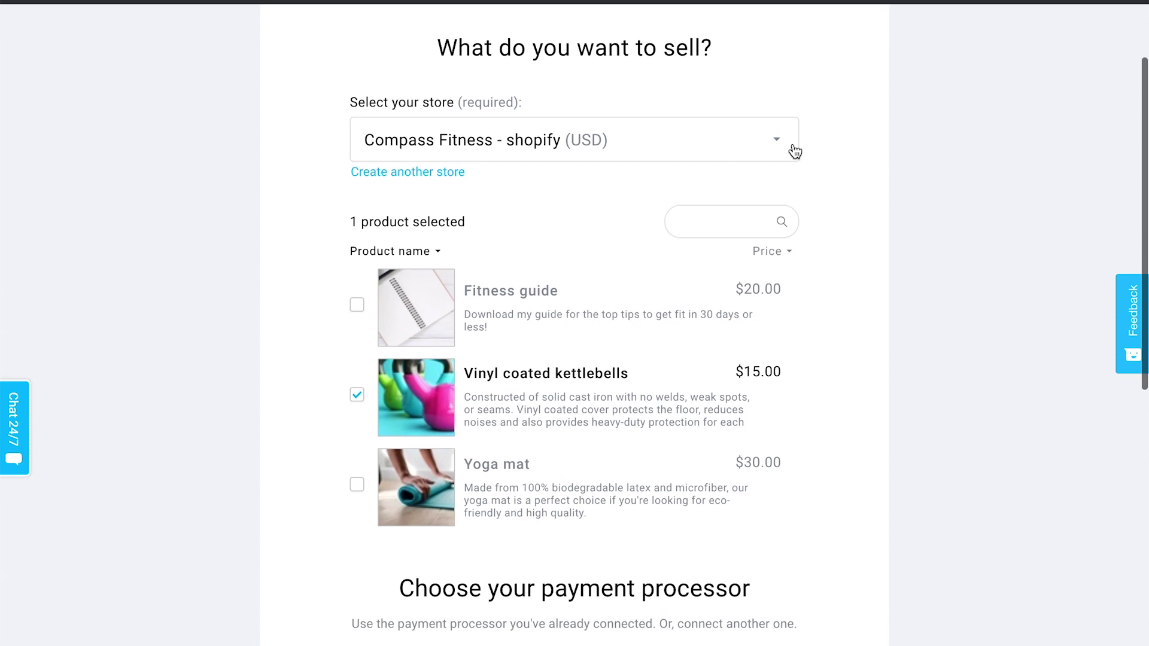
click(634, 142)
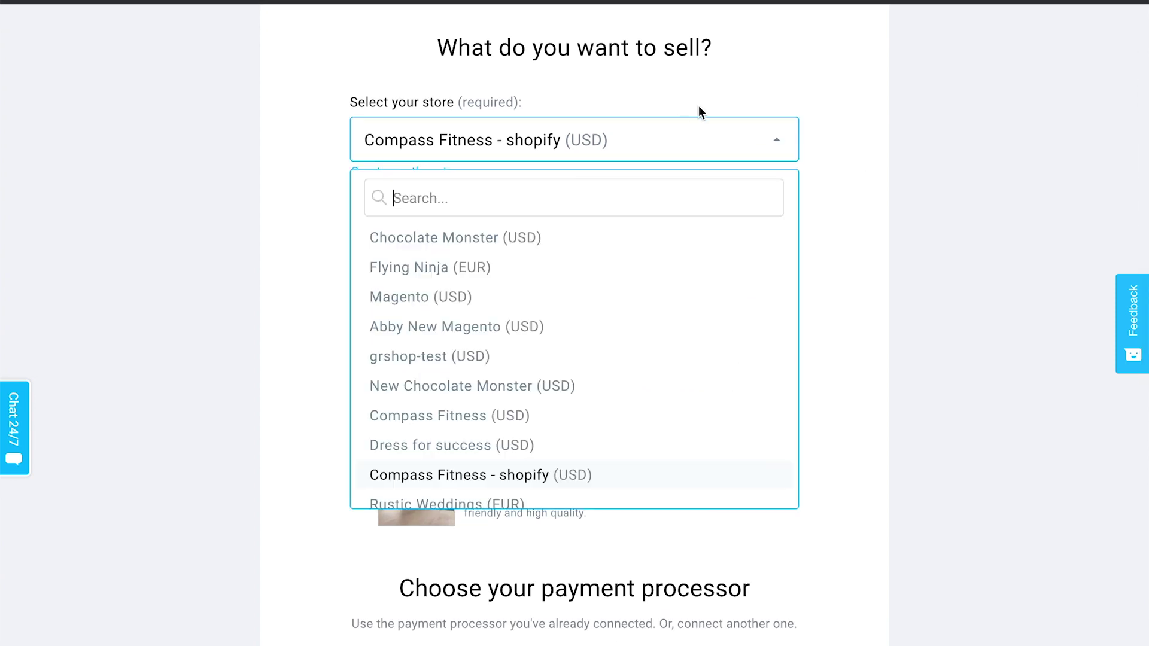
click(948, 178)
scroll(944, 174, down, 1)
scroll(944, 174, up, 2)
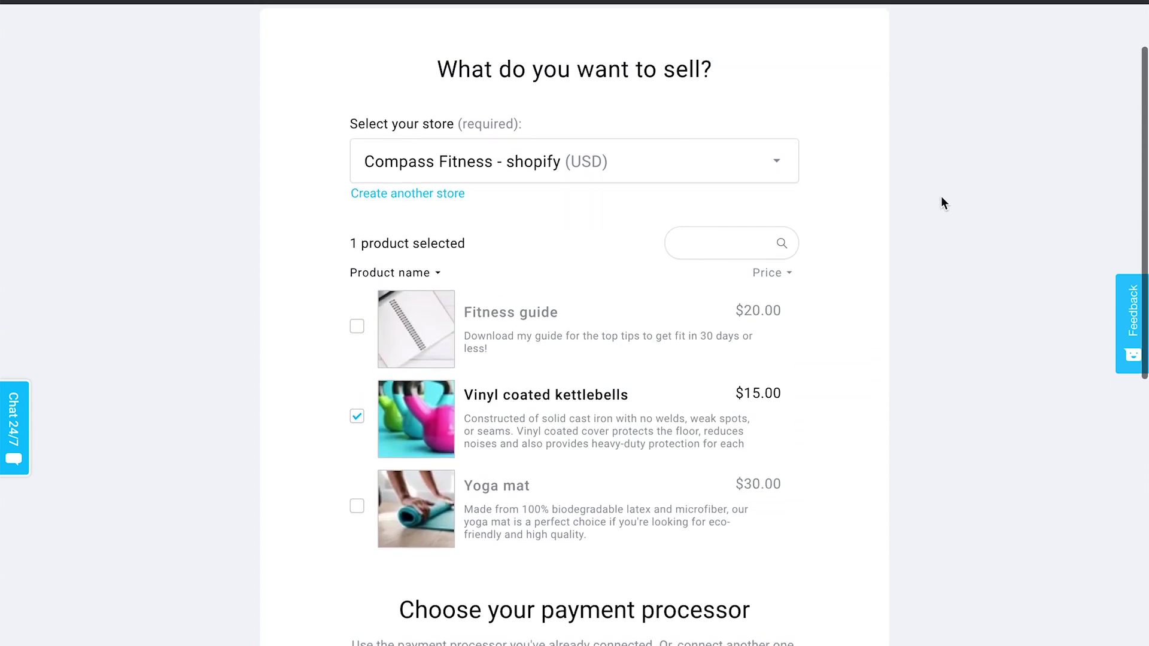
Step: Begin creating another store and examine the platforms for connecting an existing store, including the Etsy import option
click(425, 195)
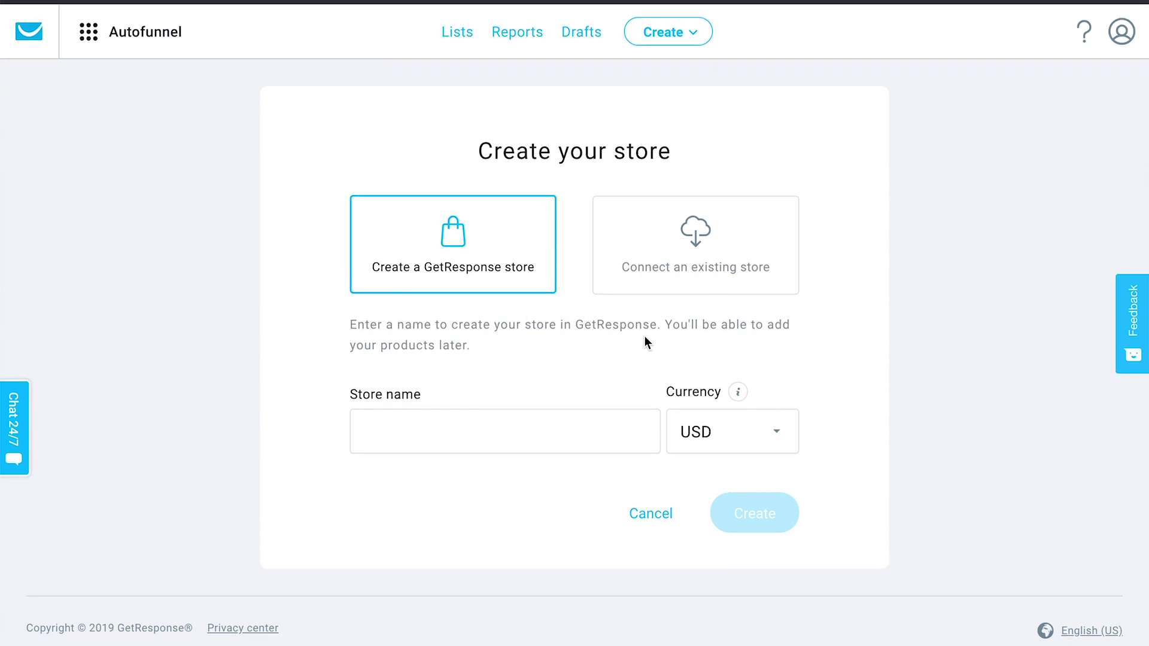
click(661, 266)
scroll(883, 371, down, 2)
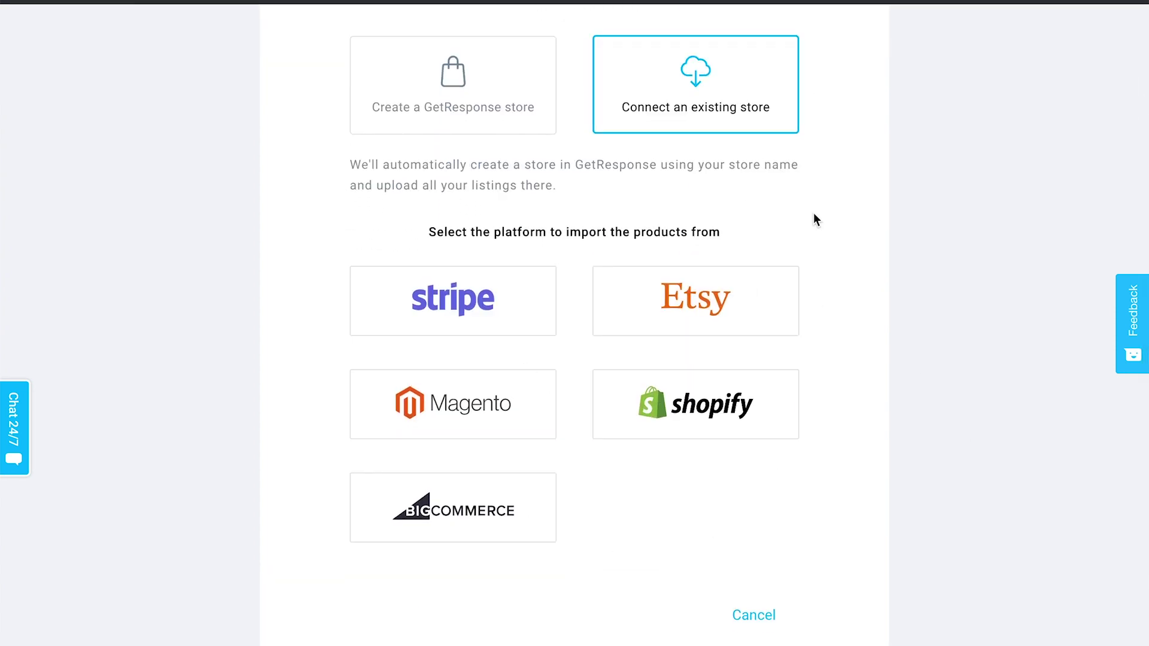
click(679, 315)
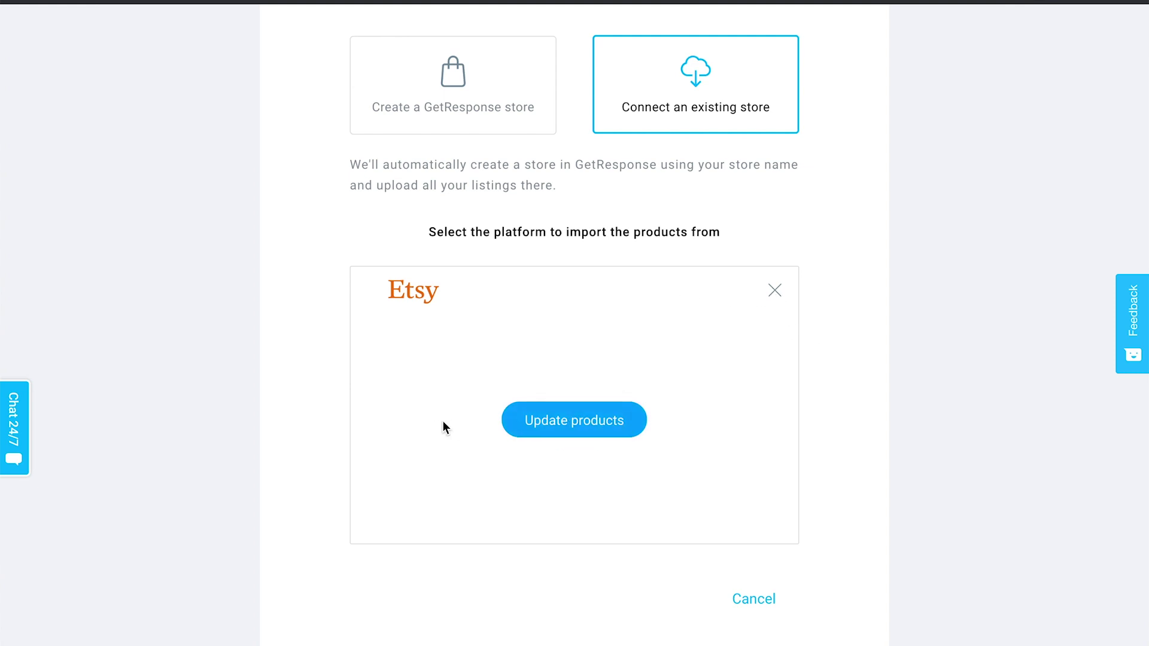
click(775, 291)
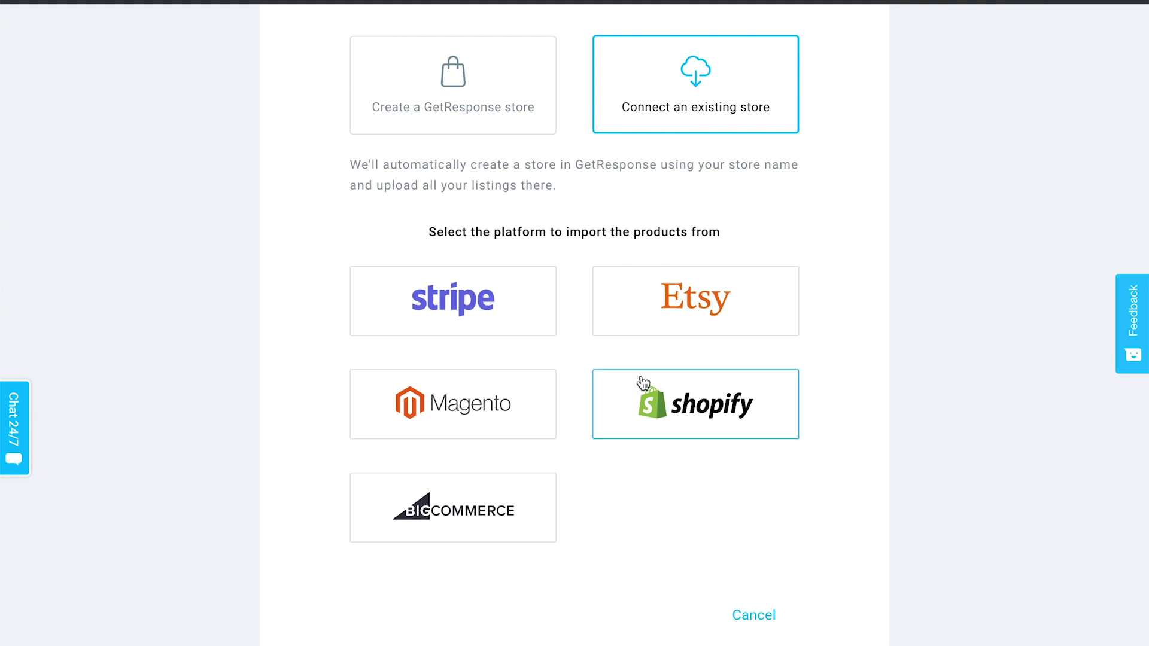
scroll(845, 413, up, 1)
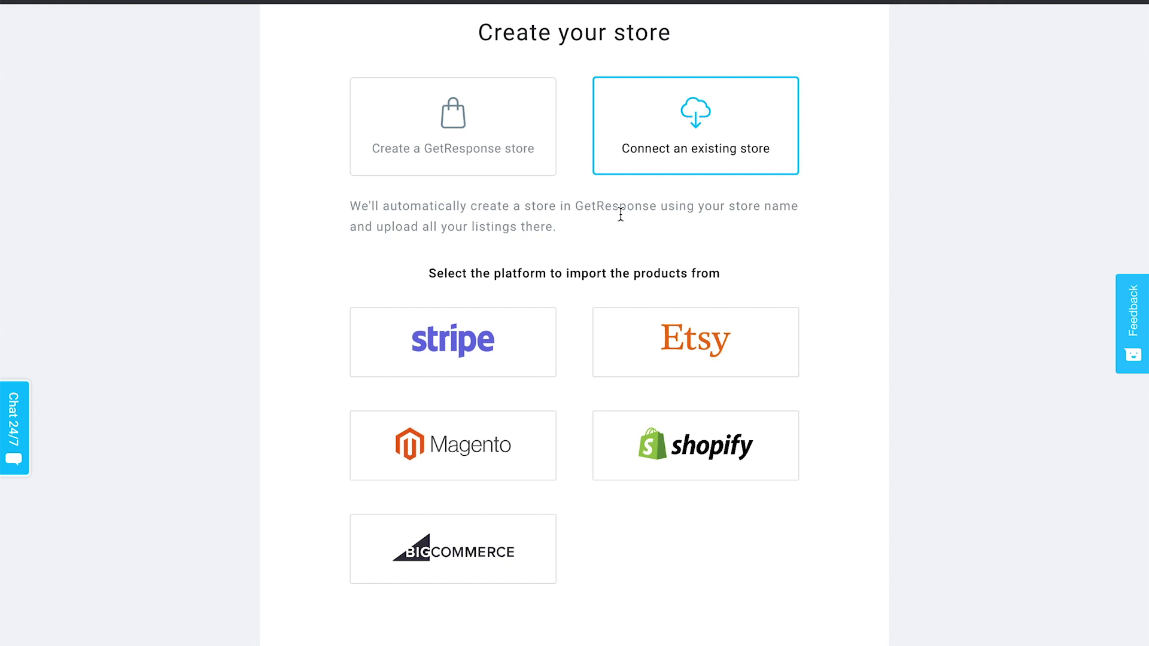
Step: Create a GetResponse store named "Ebooks"
click(527, 159)
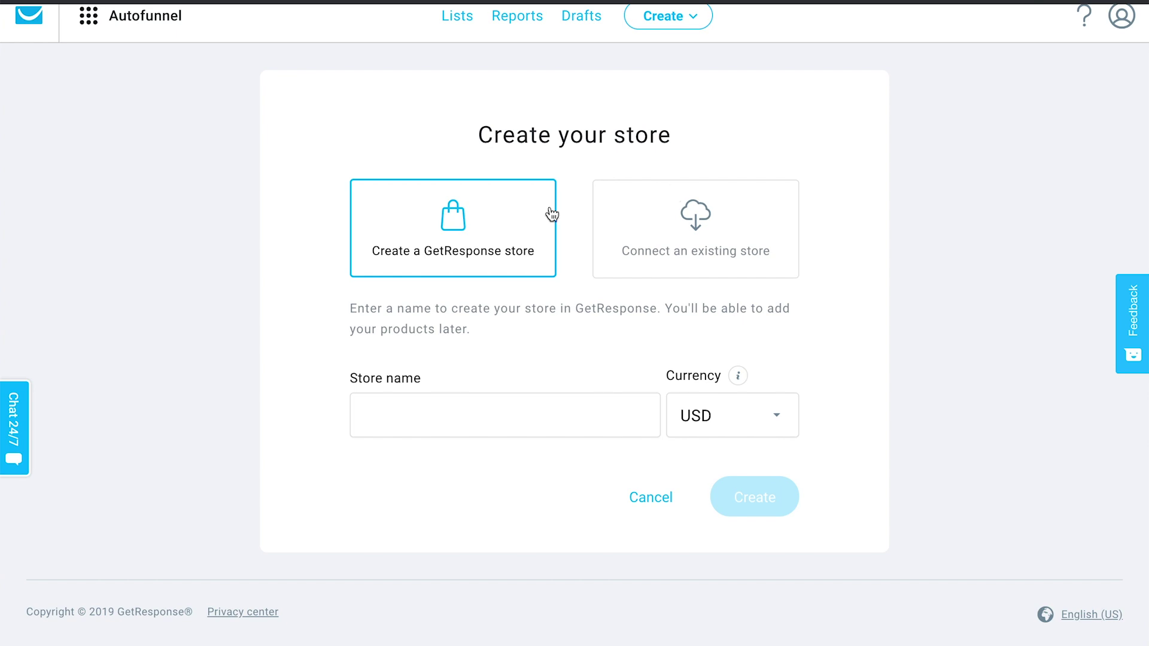
click(412, 411)
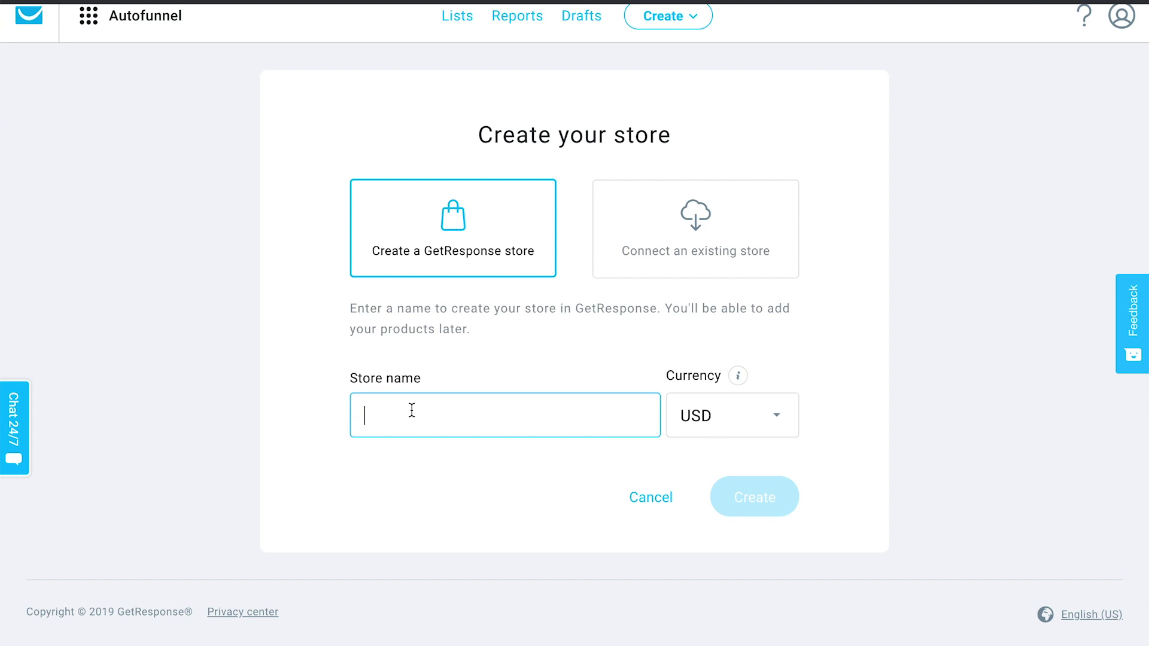
text(E)
key(BackSpace)
text(Ebook)
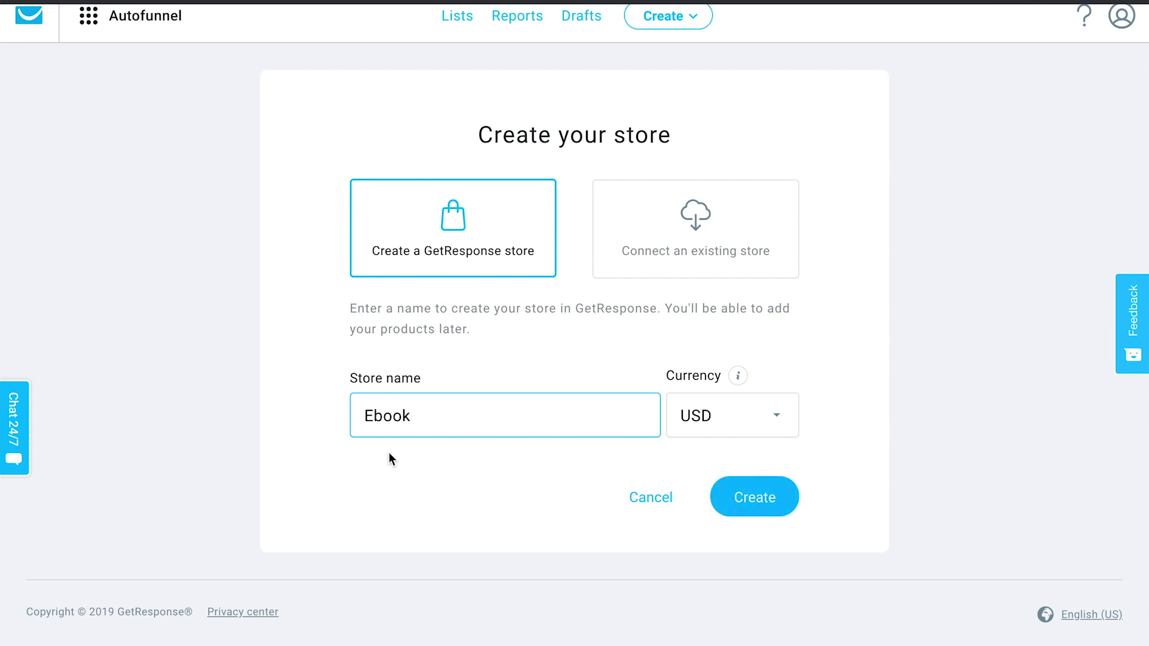
text(s)
click(722, 480)
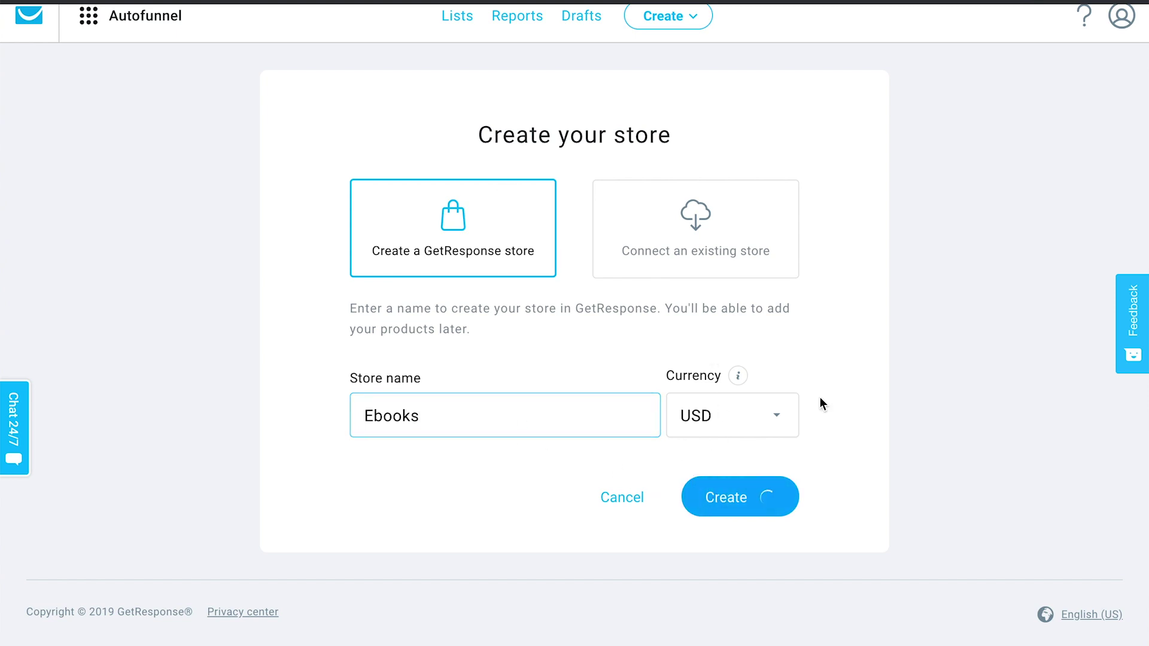
Step: Start adding a product to the Ebooks store and enter its file name as the owner's first name in possessive form followed by "Ebook"
scroll(692, 351, down, 2)
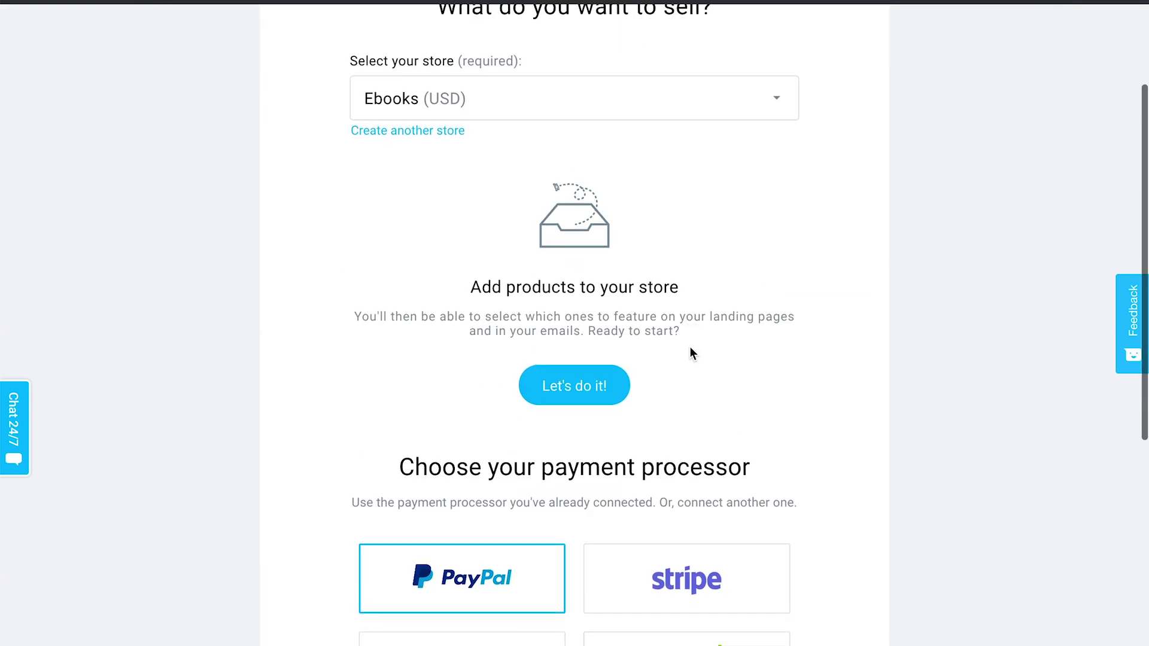
scroll(770, 393, down, 2)
scroll(770, 387, up, 2)
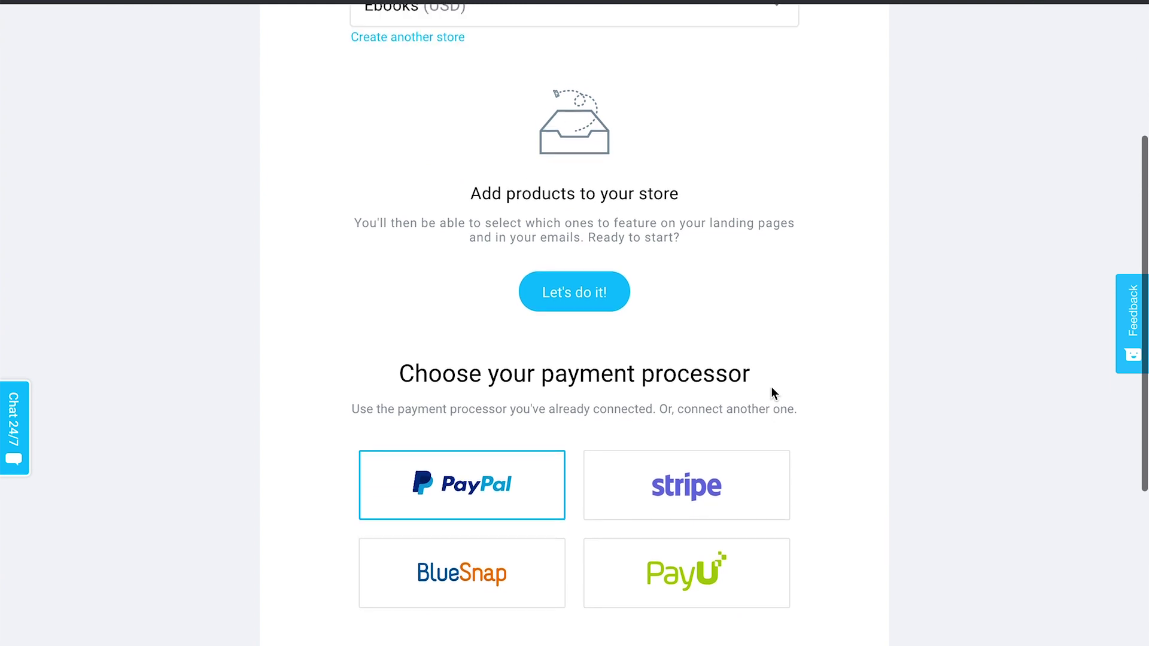
click(597, 353)
scroll(823, 484, down, 1)
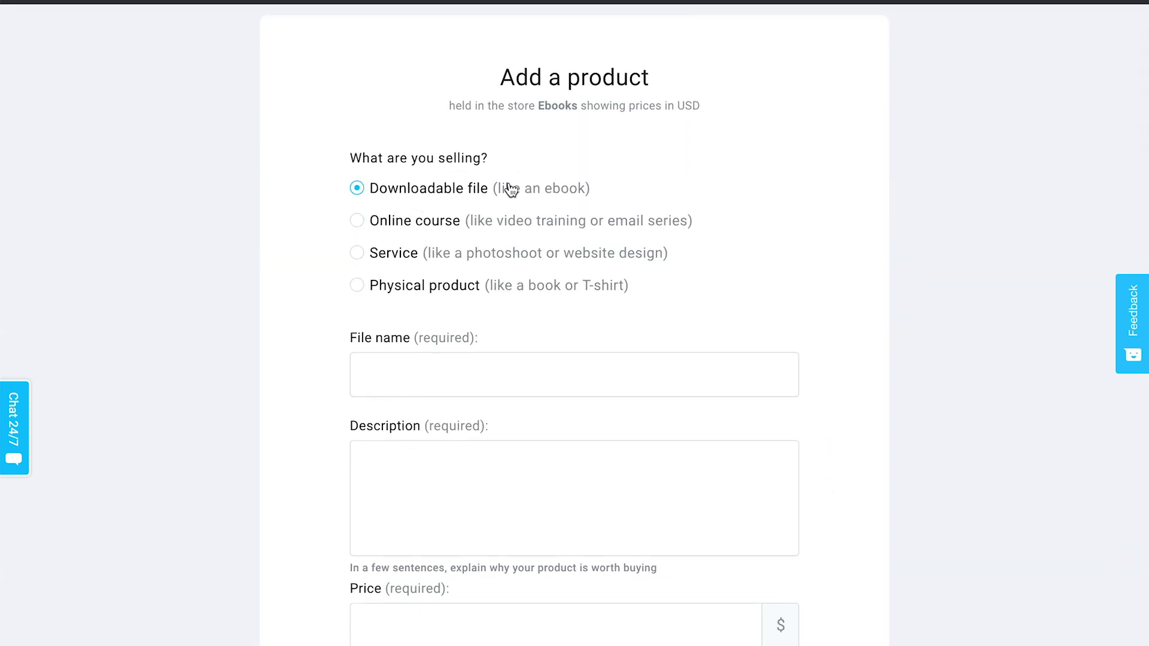
click(450, 381)
text(Abby's Ebook)
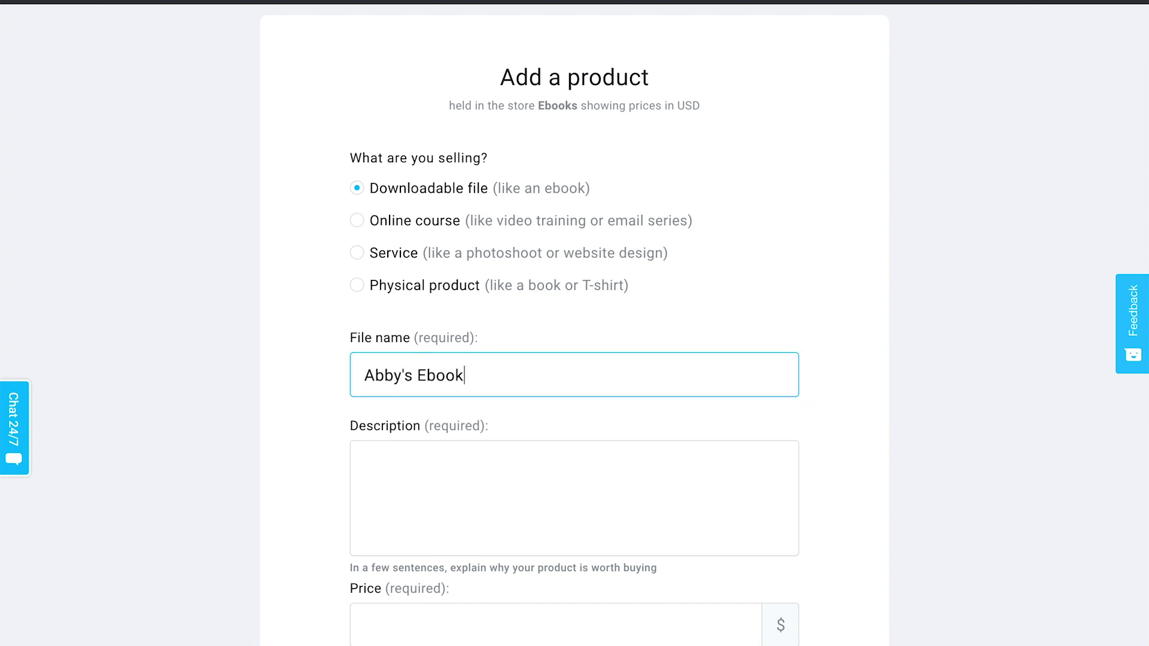
Step: Enter the product description "Get this exclusive ebook and learn everything is to know!"
scroll(546, 431, down, 1)
click(549, 439)
text(Get)
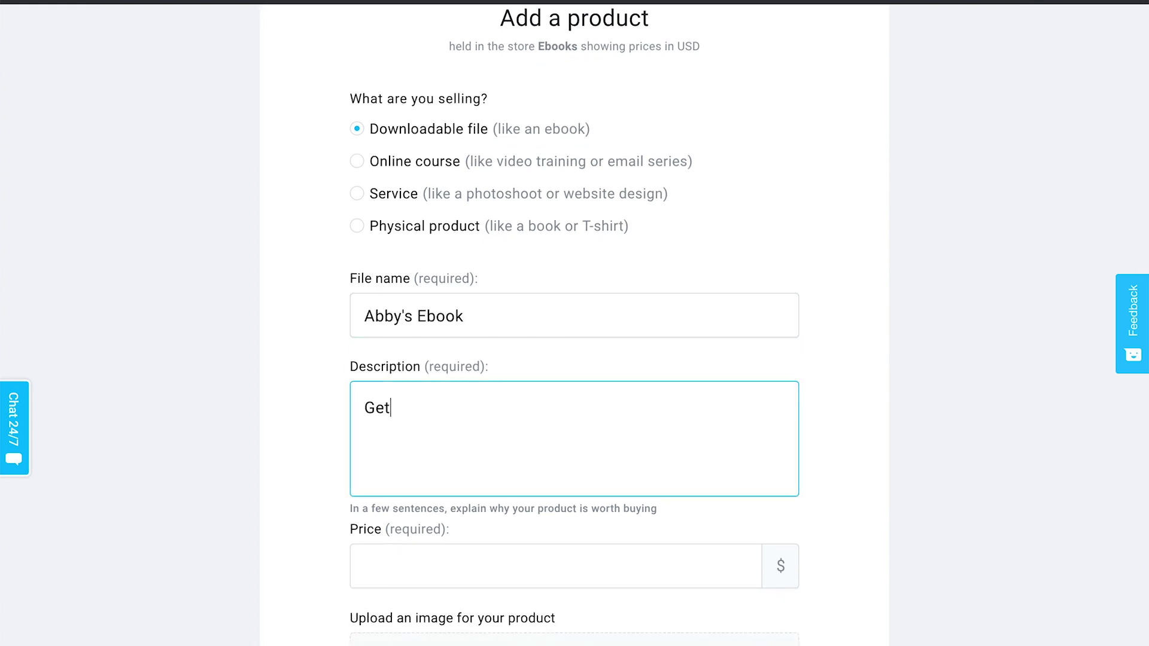
text( this exclusive ebo)
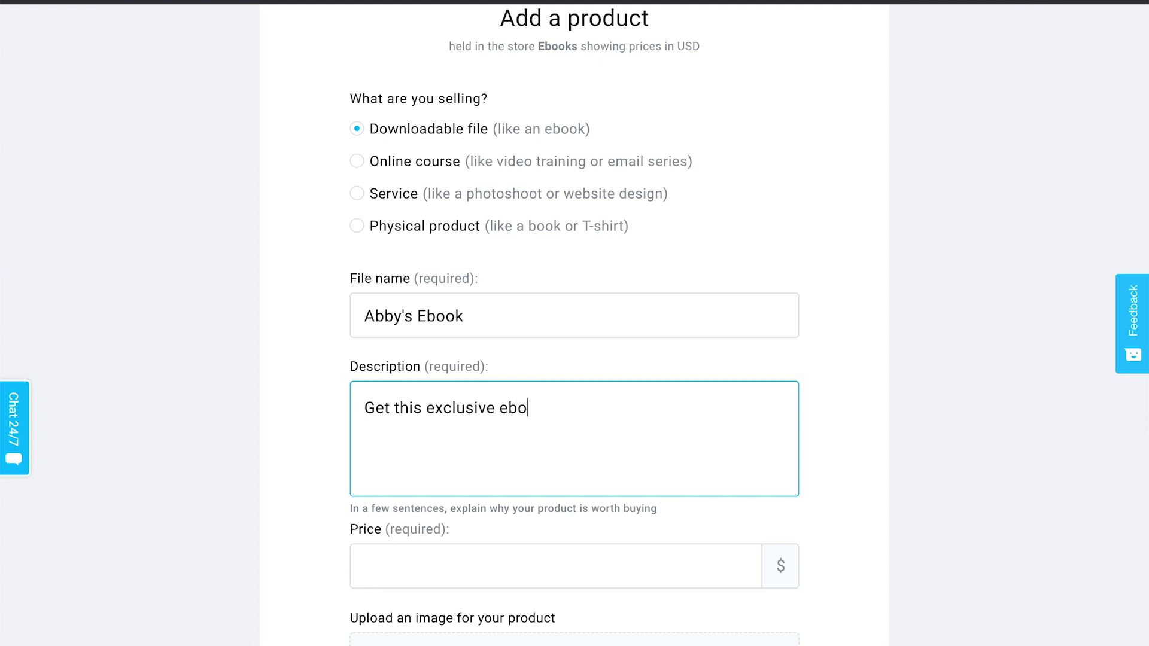
text(ok and learn everythiing her)
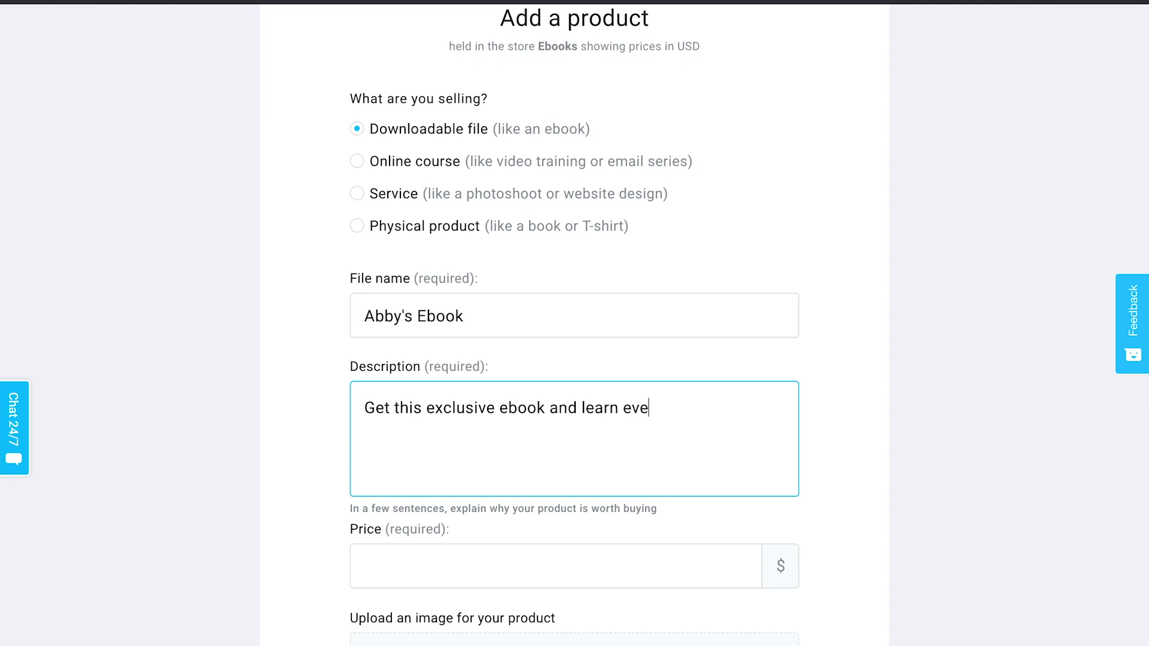
key(BackSpace)
key(BackSpace)
key(BackSpace)
key(BackSpace)
key(BackSpace)
key(BackSpace)
key(BackSpace)
key(BackSpace)
text(ing is to know!)
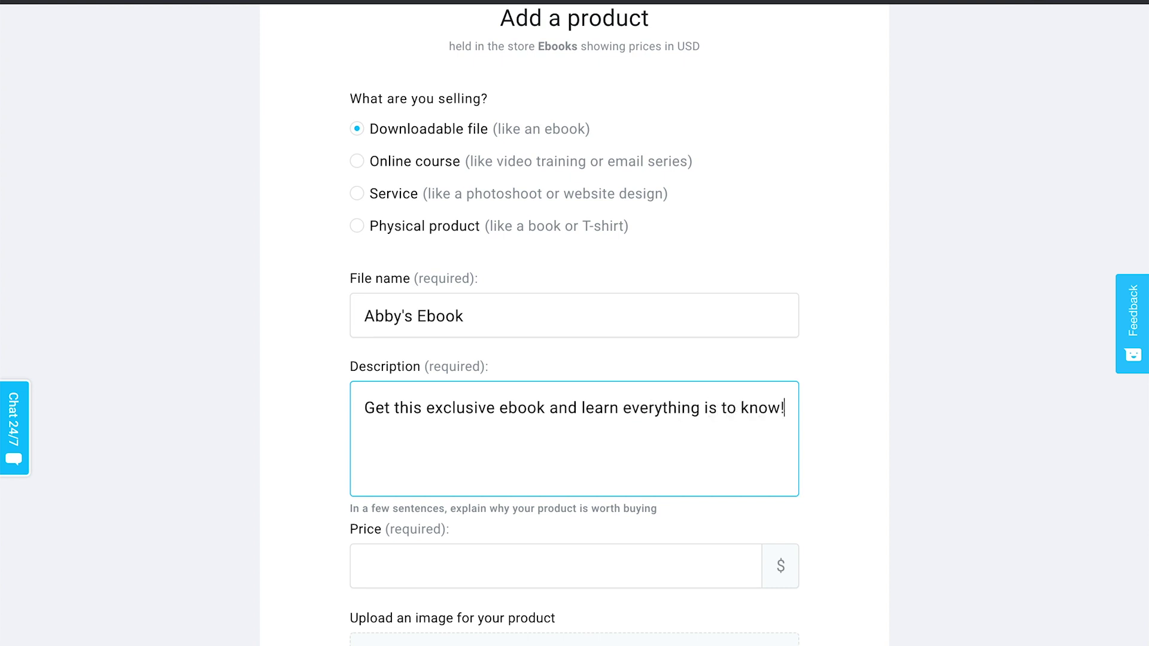
Step: Set the product's price to 1500 dollars
scroll(564, 408, down, 3)
scroll(902, 485, down, 1)
click(708, 350)
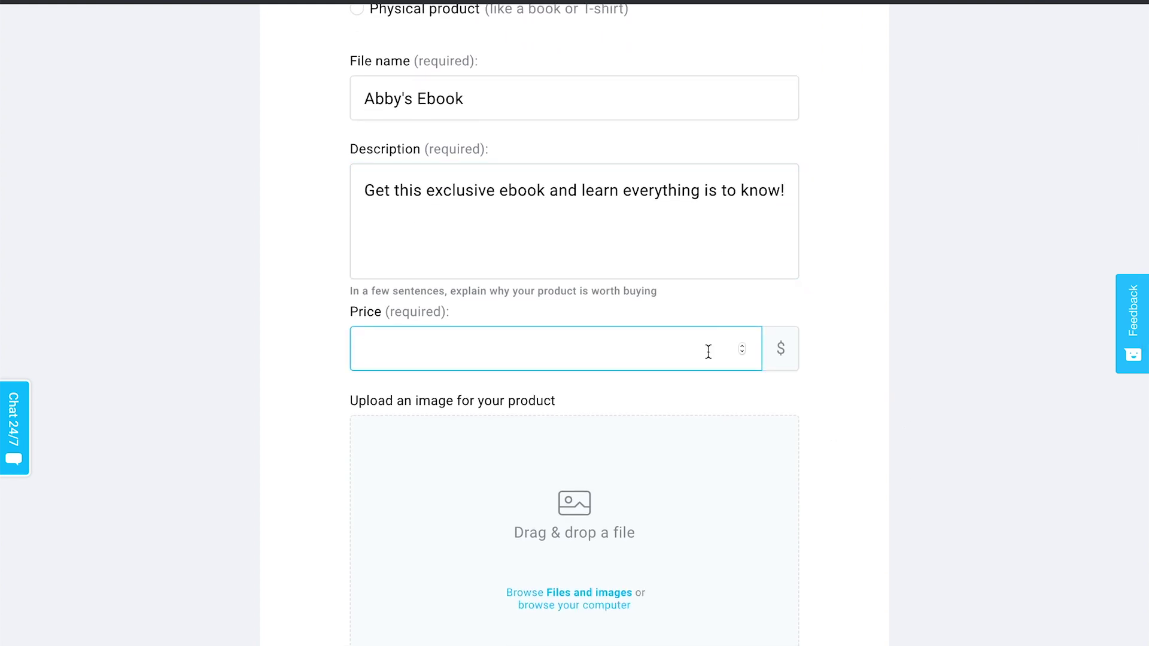
text(1500.)
click(952, 390)
scroll(893, 389, down, 4)
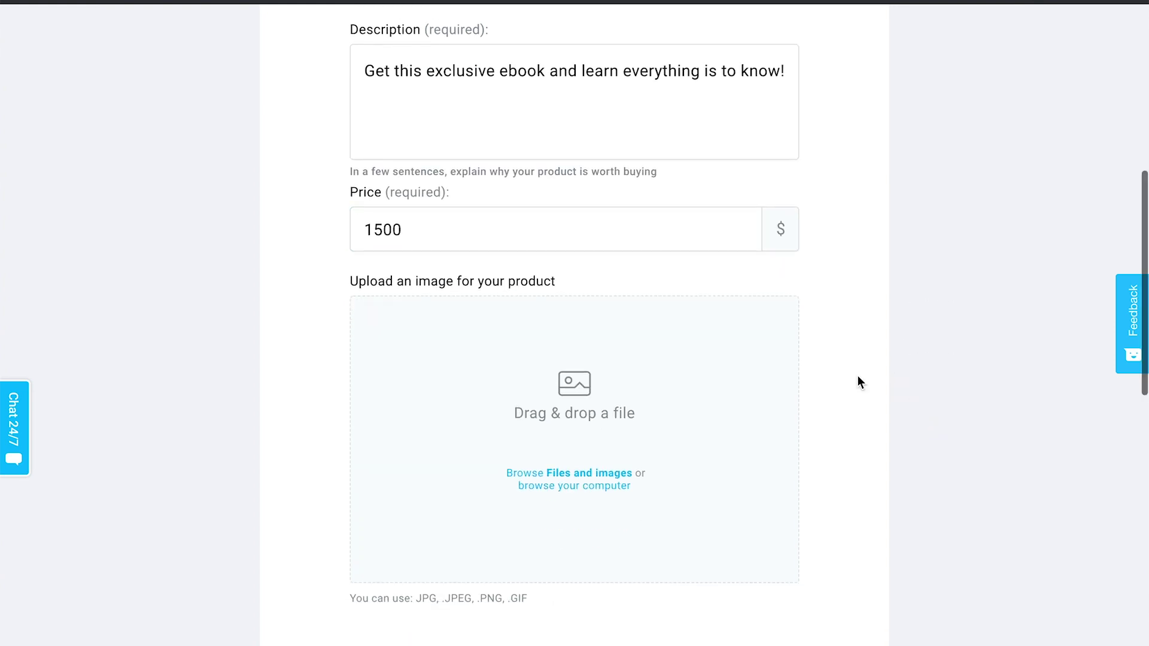
Step: Set the green envelope picture from the saved image library as the product's image and confirm its crop
scroll(751, 347, down, 2)
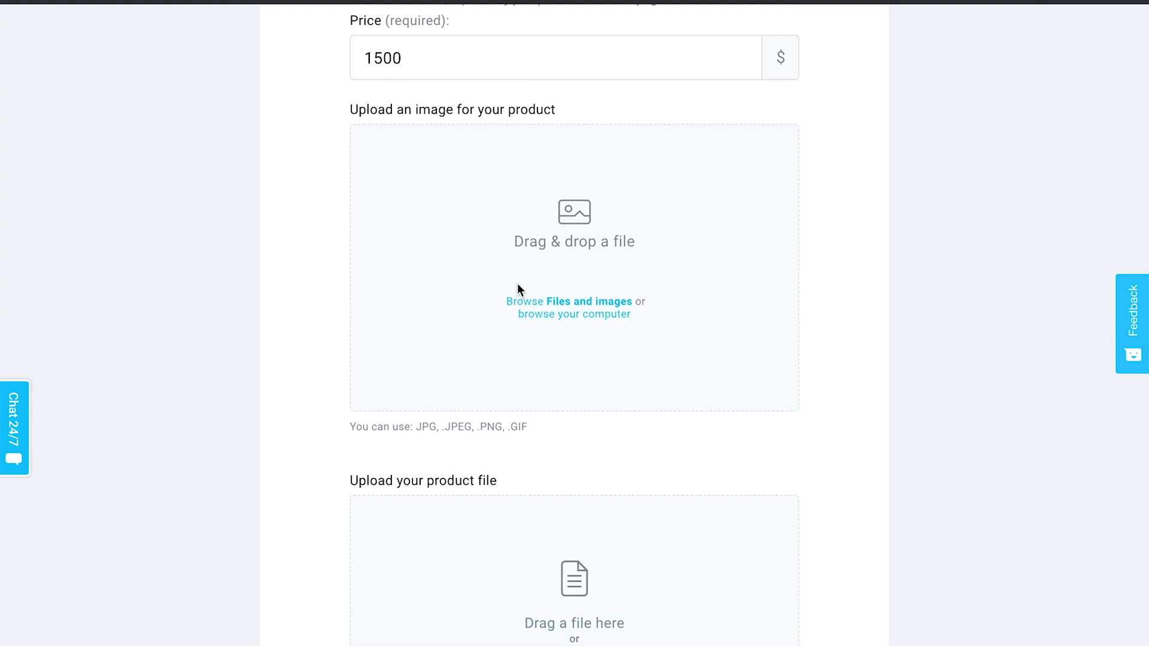
scroll(835, 412, up, 1)
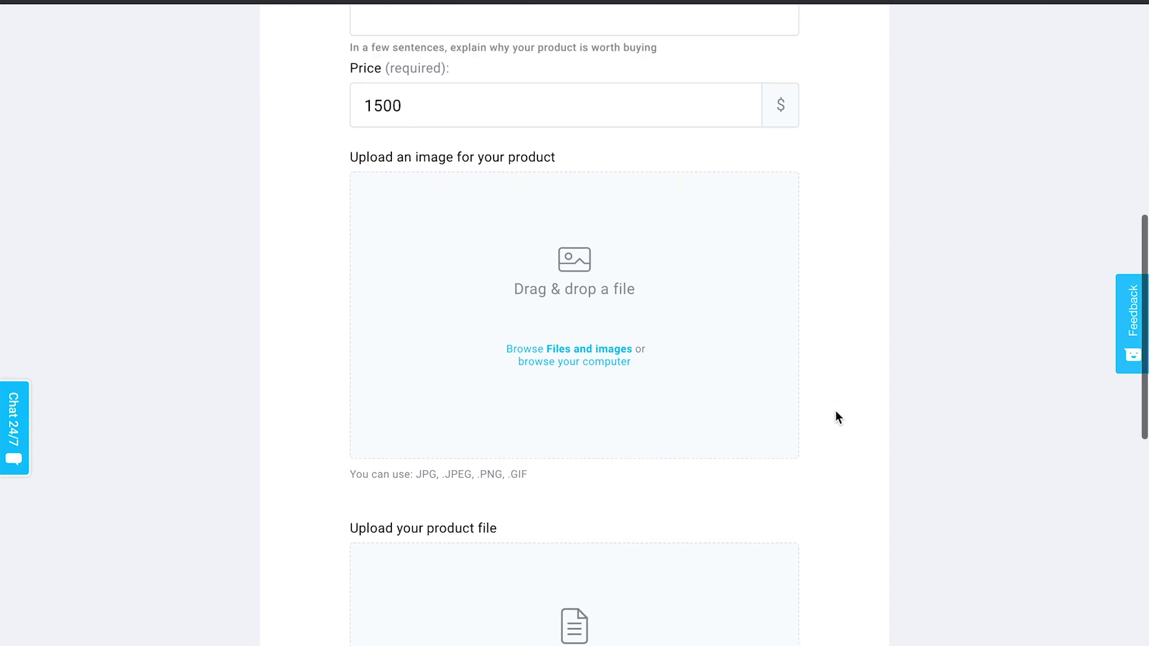
scroll(835, 412, down, 2)
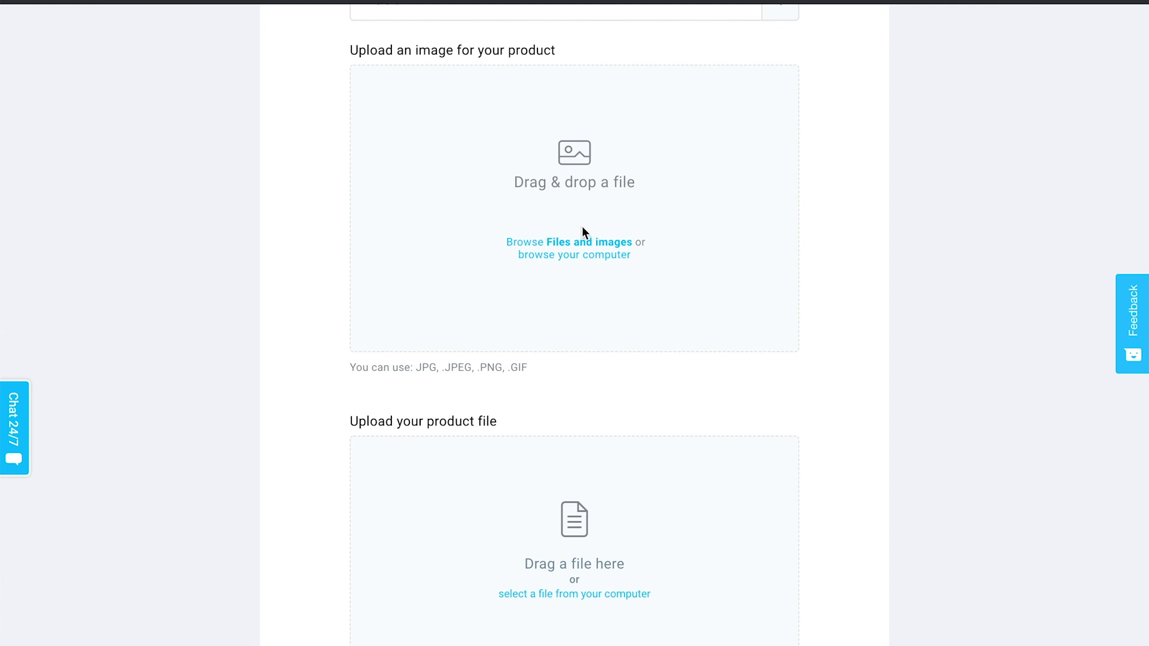
click(583, 243)
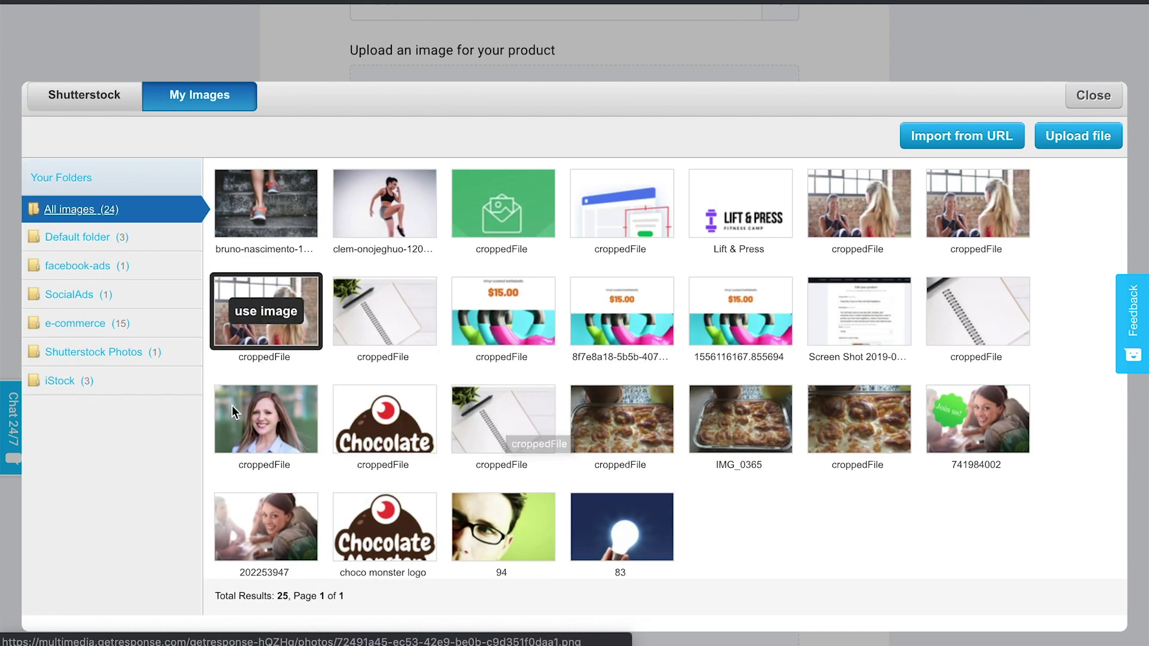
click(109, 112)
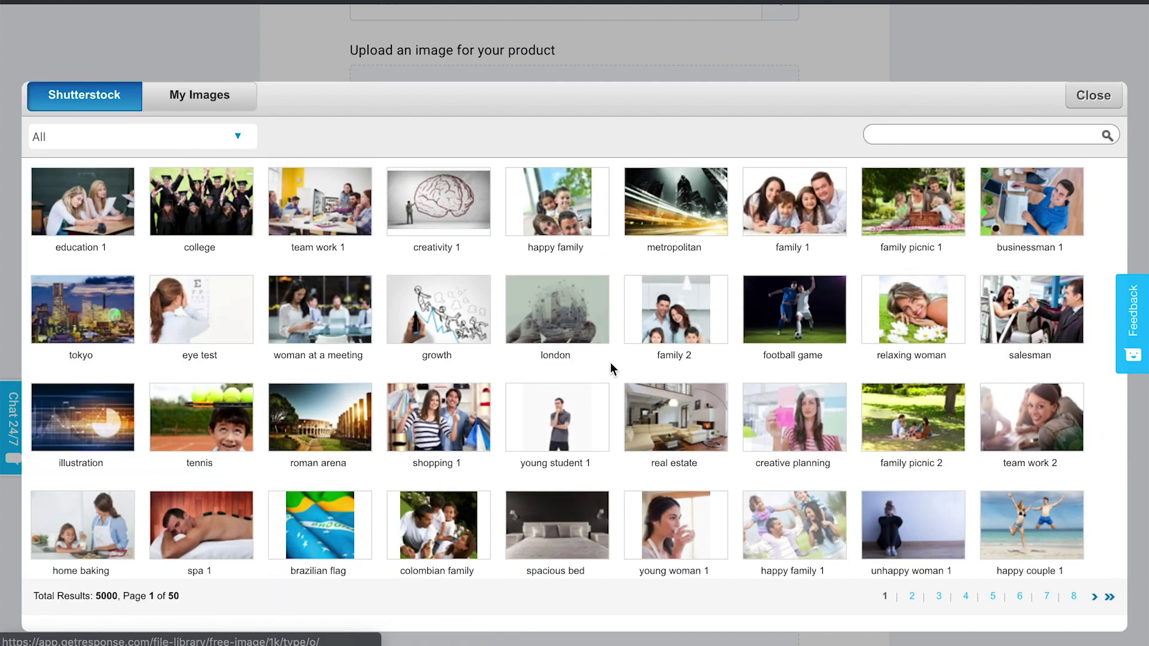
scroll(610, 365, down, 5)
click(226, 102)
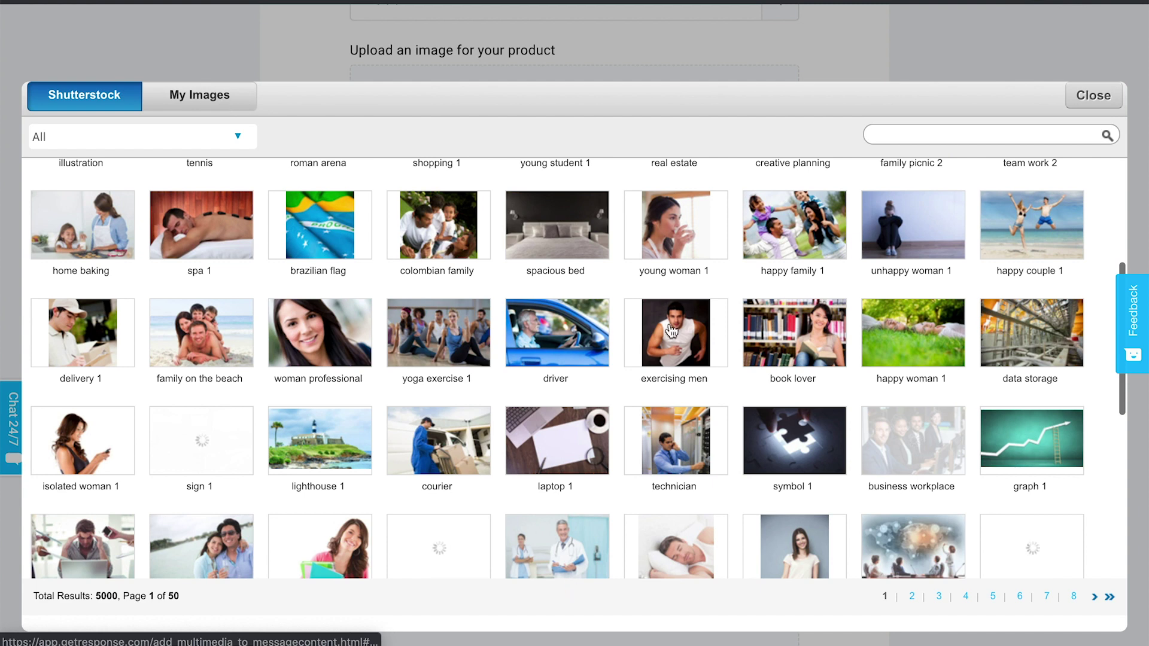
scroll(457, 477, up, 1)
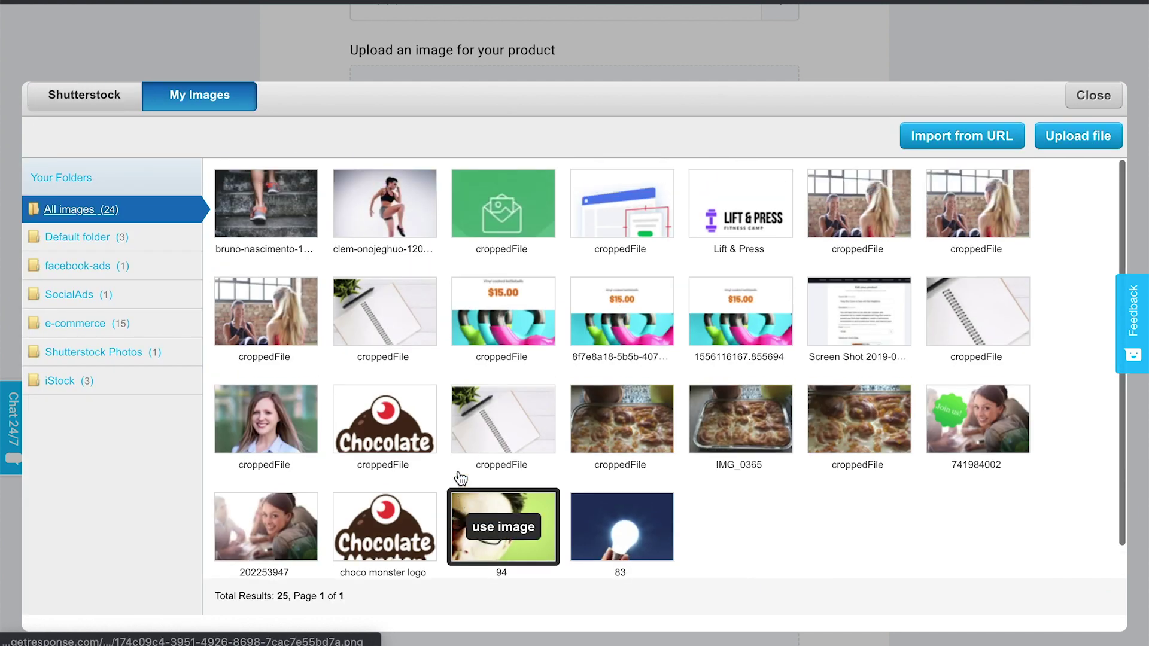
click(504, 209)
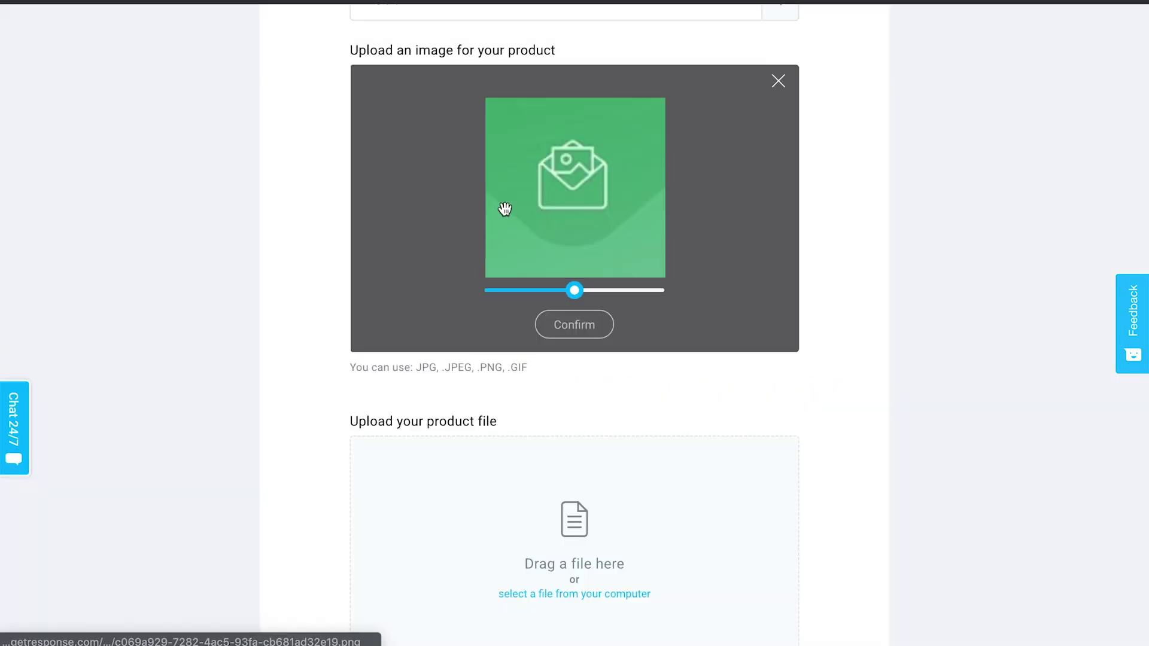
click(574, 325)
Step: Add Sales funnel_Accessories.docx from the computer as the product file
scroll(876, 465, down, 7)
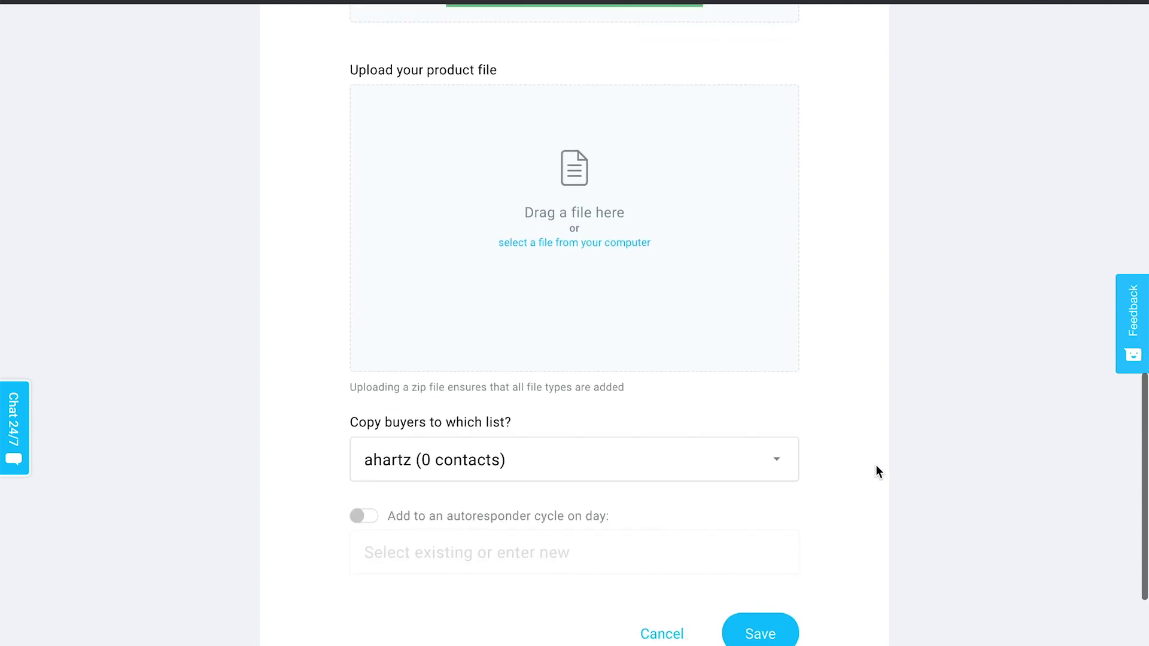
scroll(837, 418, up, 2)
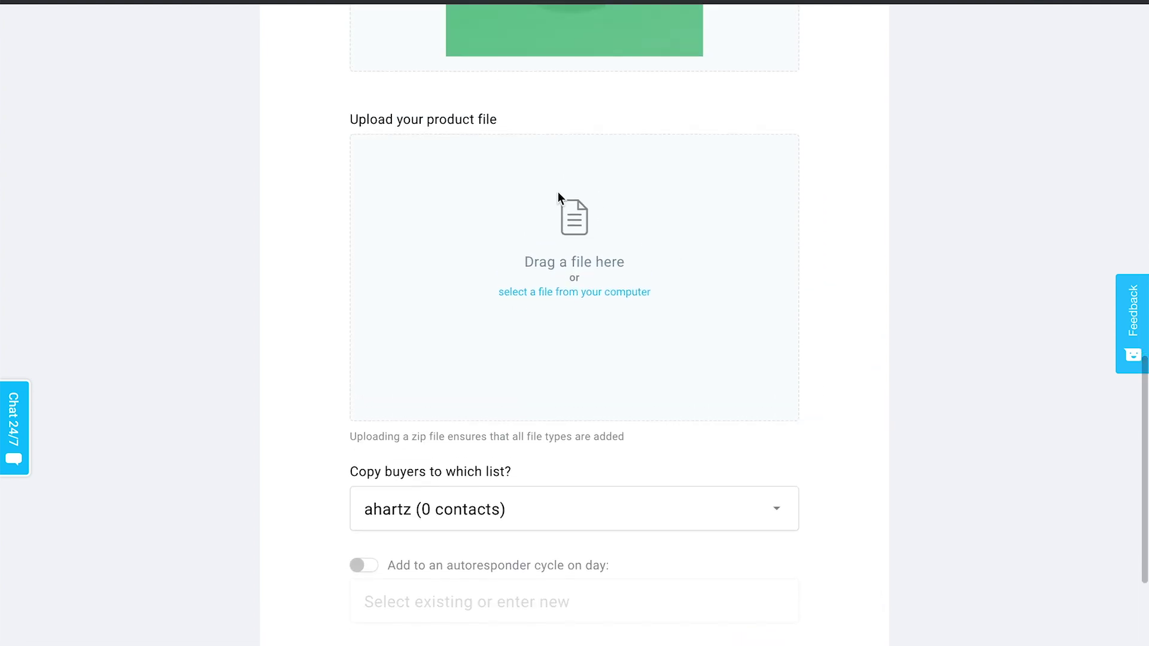
triple_click(438, 112)
click(544, 117)
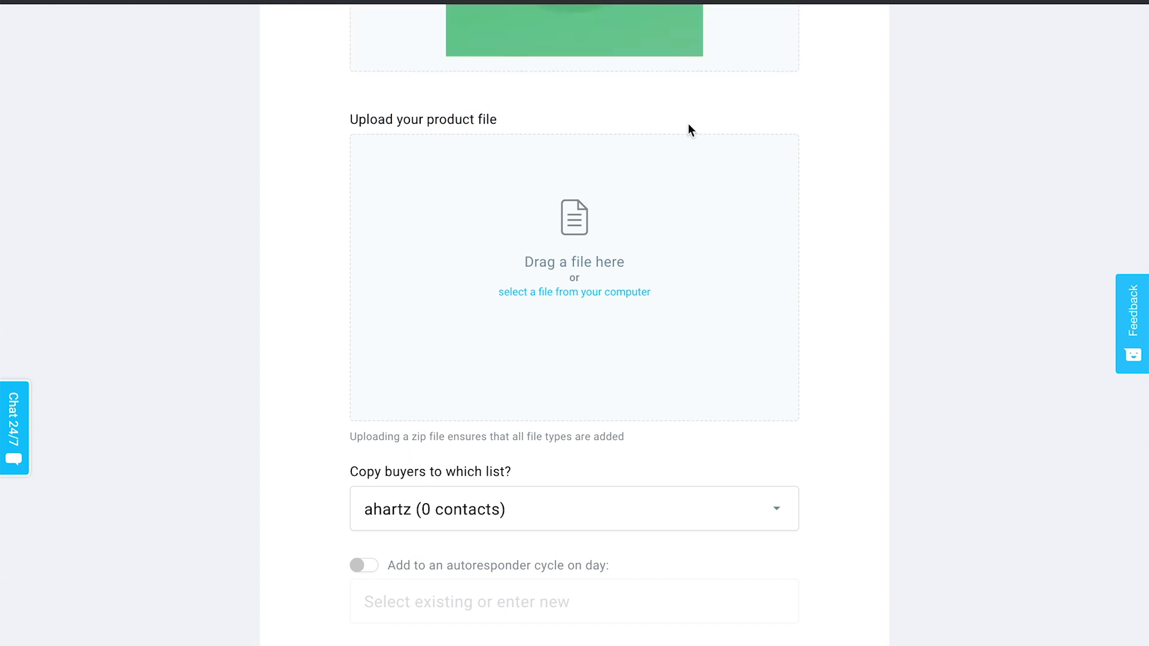
scroll(688, 124, down, 3)
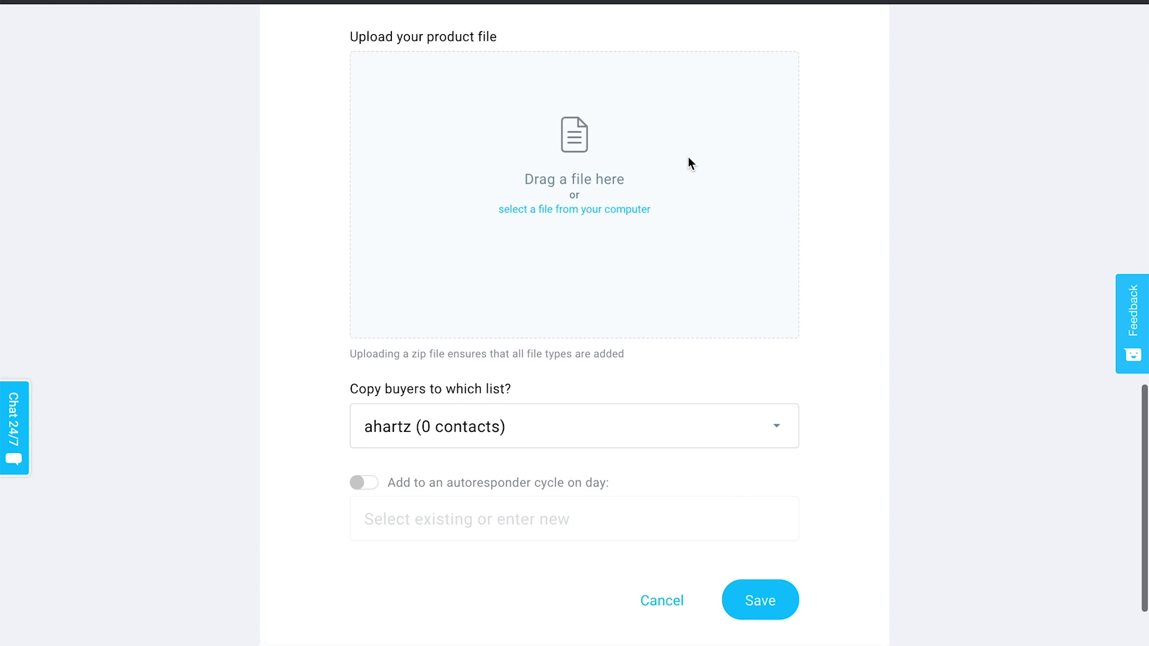
click(603, 212)
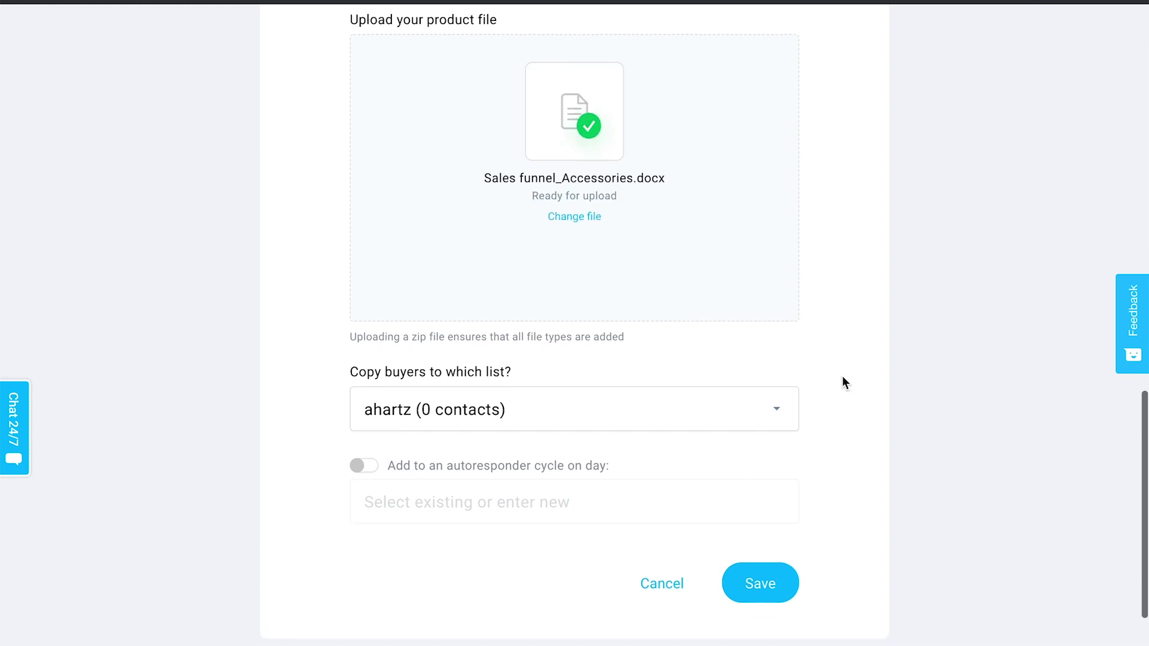
Step: Examine the contact lists to which the product's buyers can be copied
scroll(841, 376, down, 3)
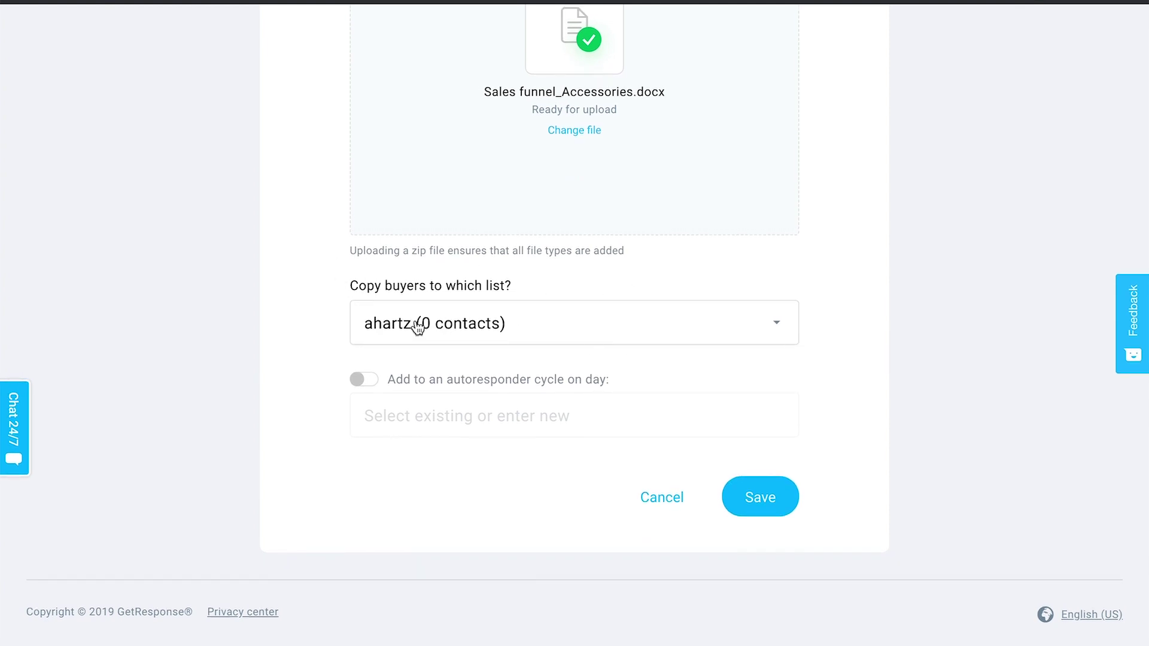
scroll(417, 326, up, 15)
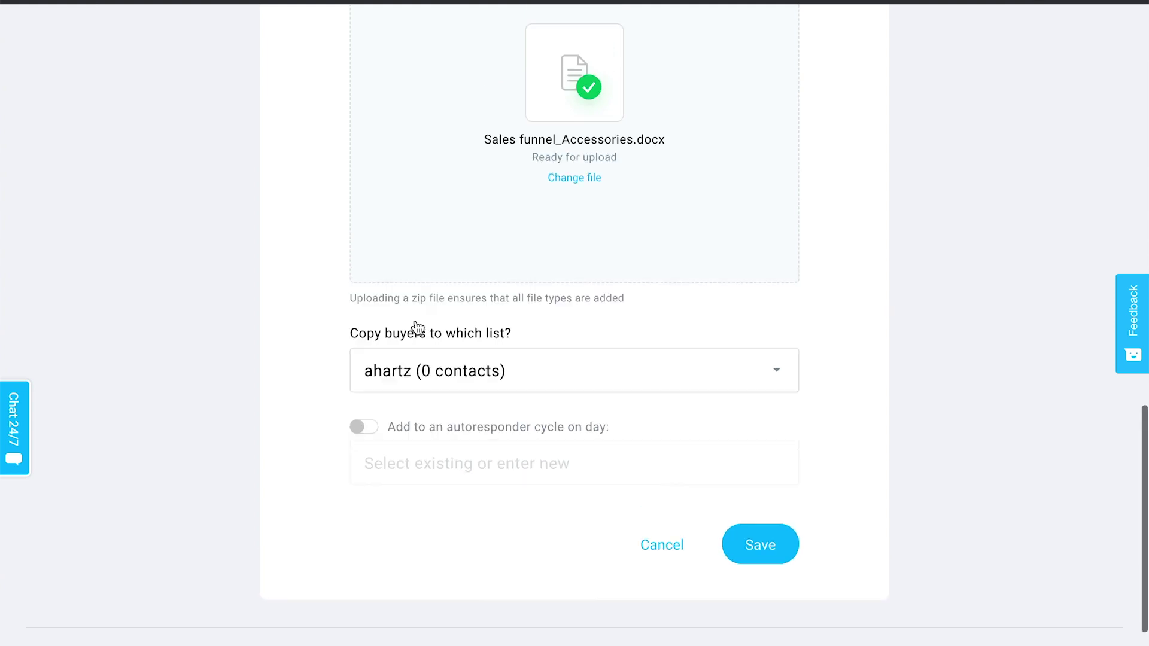
scroll(417, 326, down, 15)
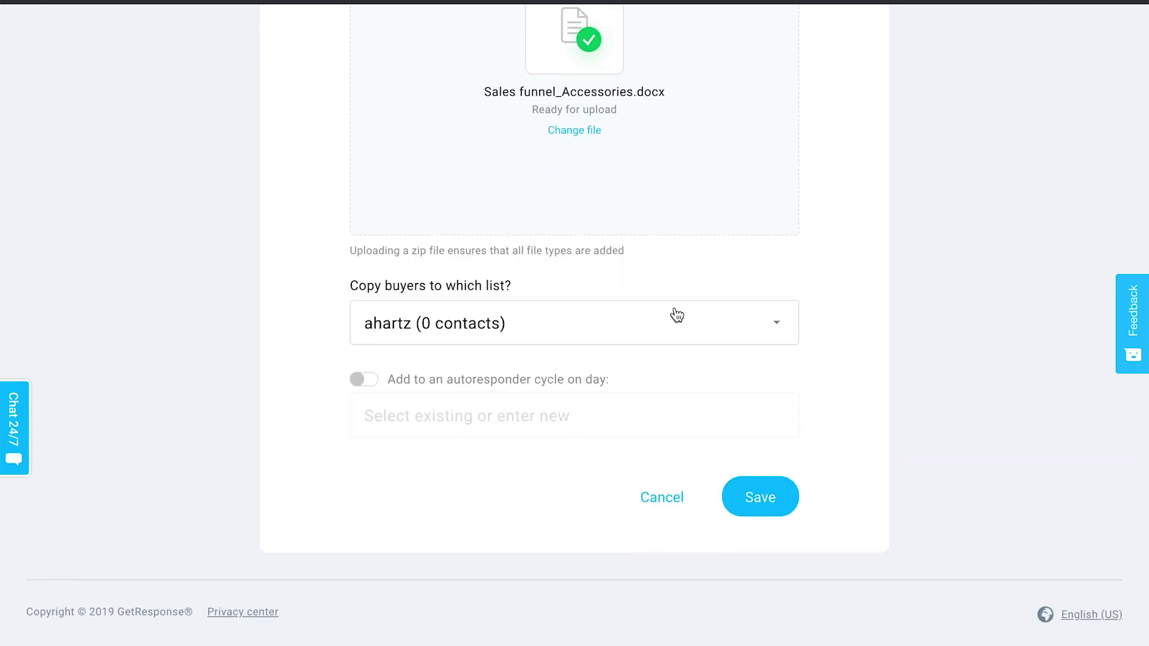
click(509, 338)
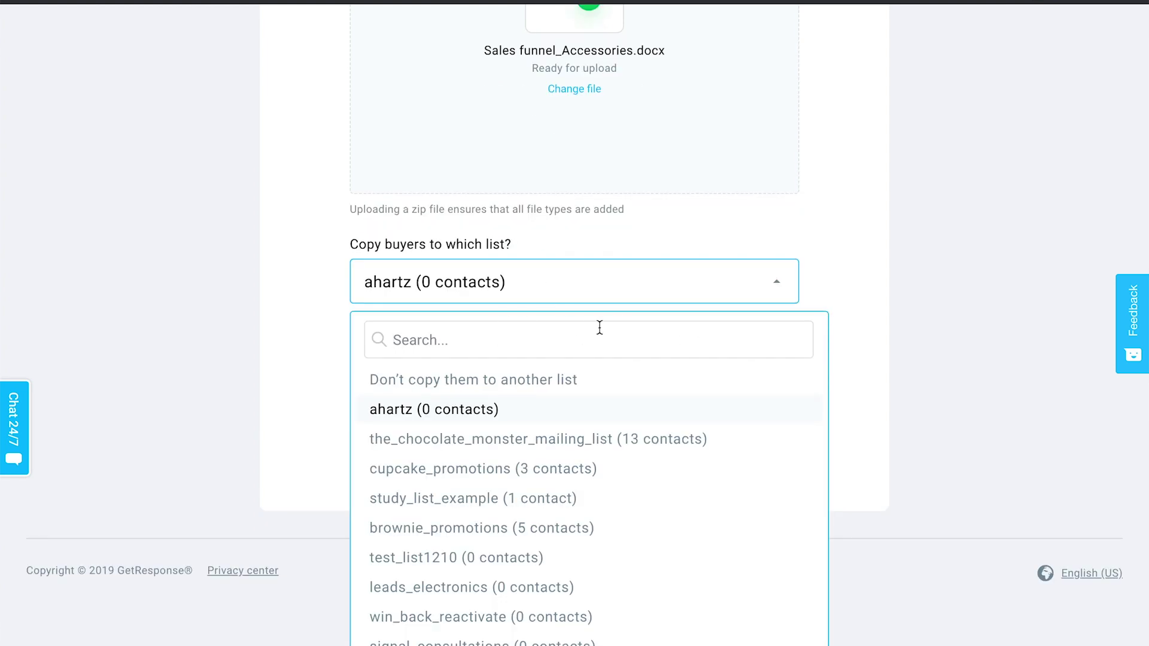
scroll(515, 425, down, 4)
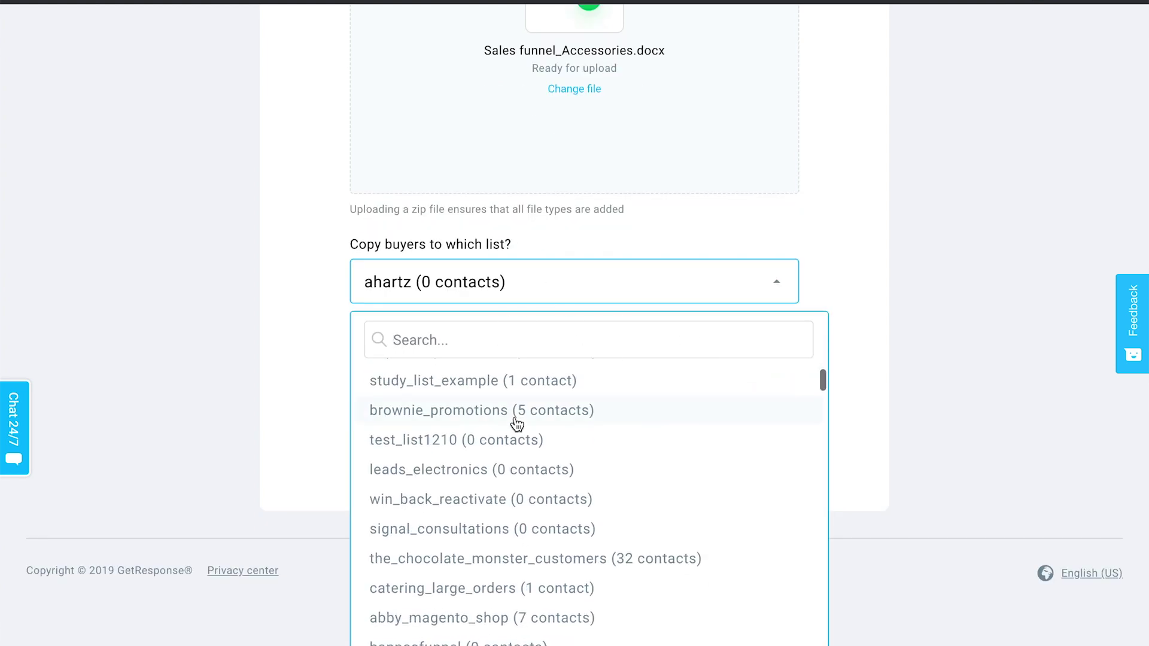
scroll(515, 425, up, 4)
scroll(895, 281, up, 2)
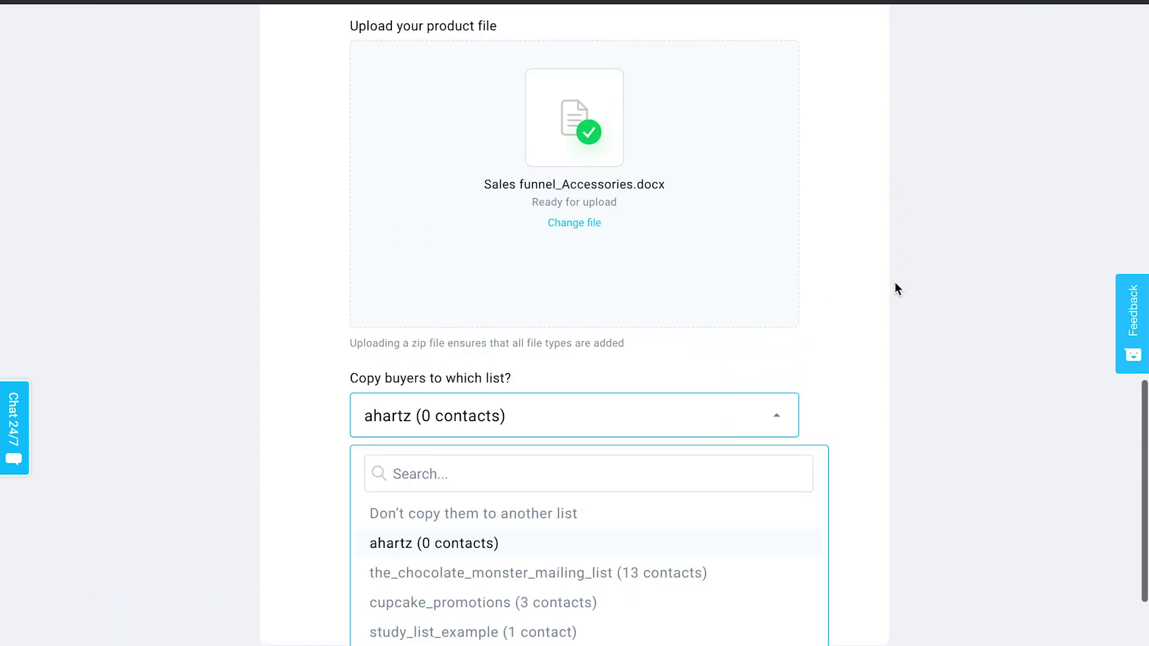
click(906, 423)
scroll(906, 429, down, 2)
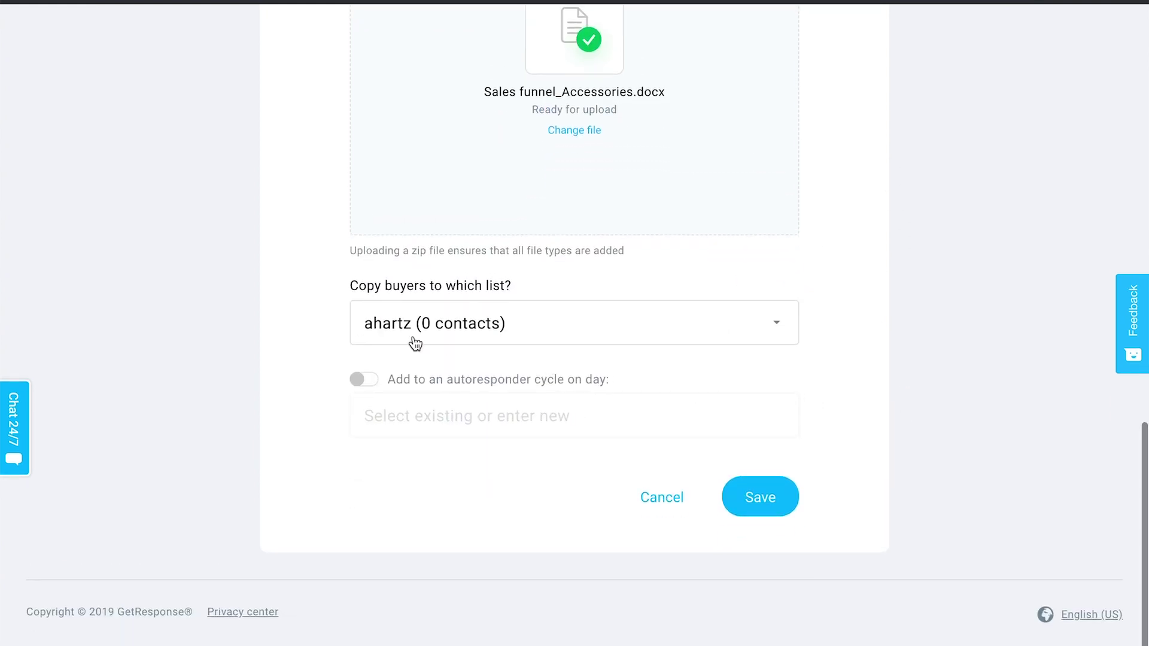
Step: Check the autoresponder cycle option for buyers, leave it off, and save the product
click(371, 383)
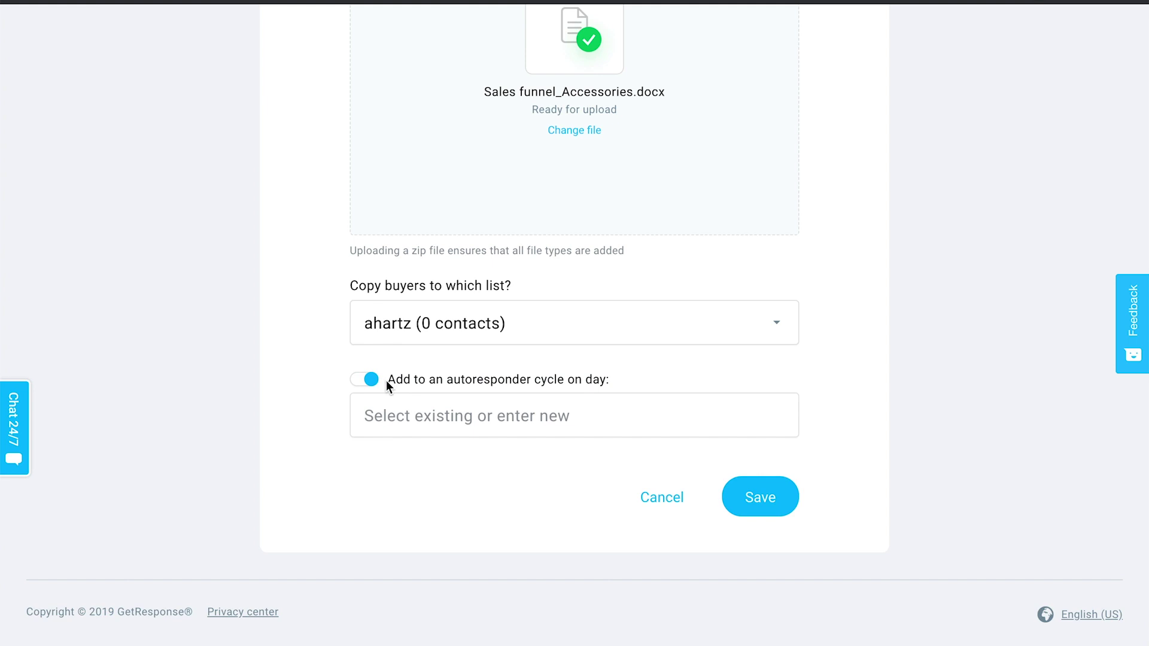
click(365, 381)
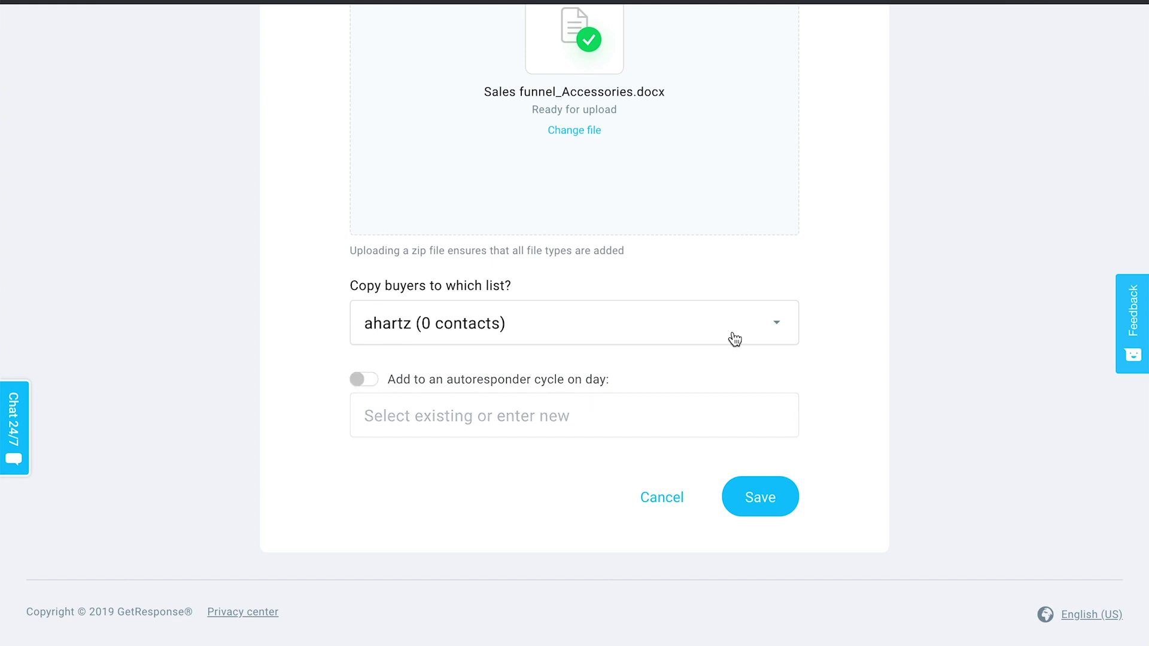
click(756, 515)
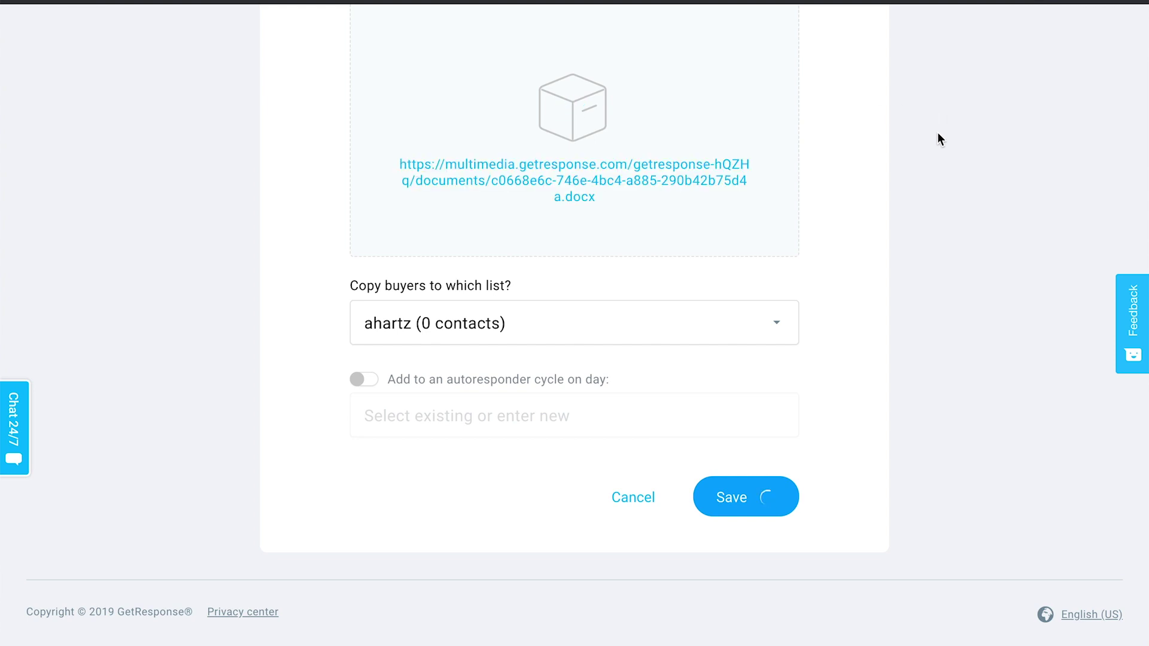
Step: Compare Stripe with PayPal, choose PayPal as the payment processor, and save the funnel's store settings
scroll(955, 341, down, 7)
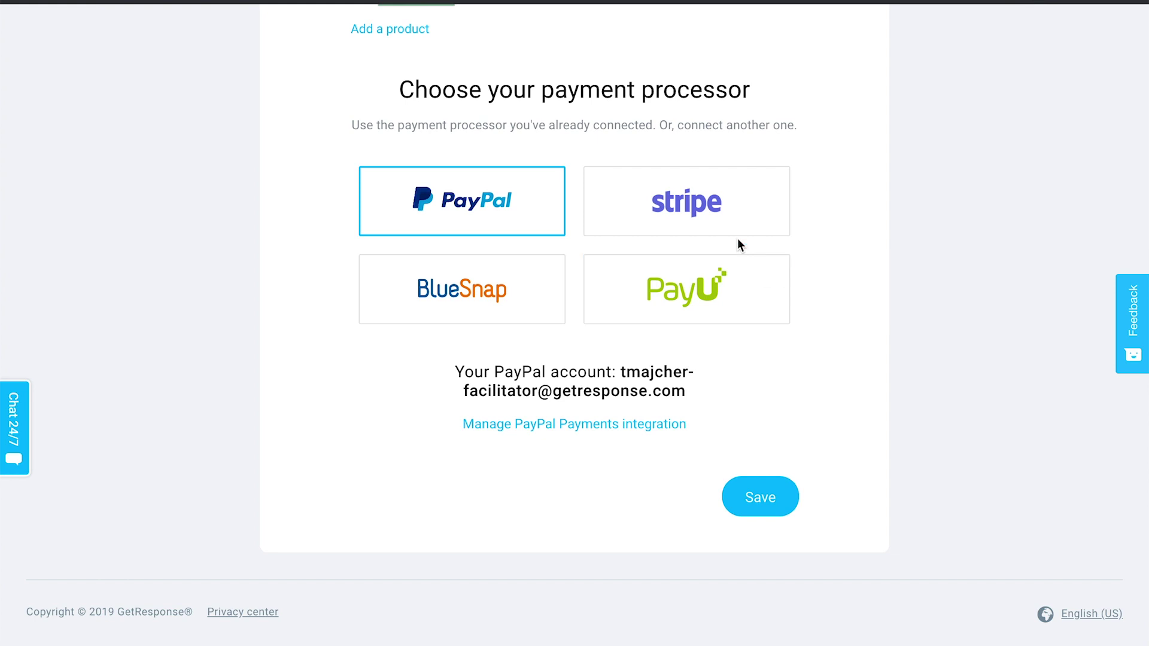
click(712, 221)
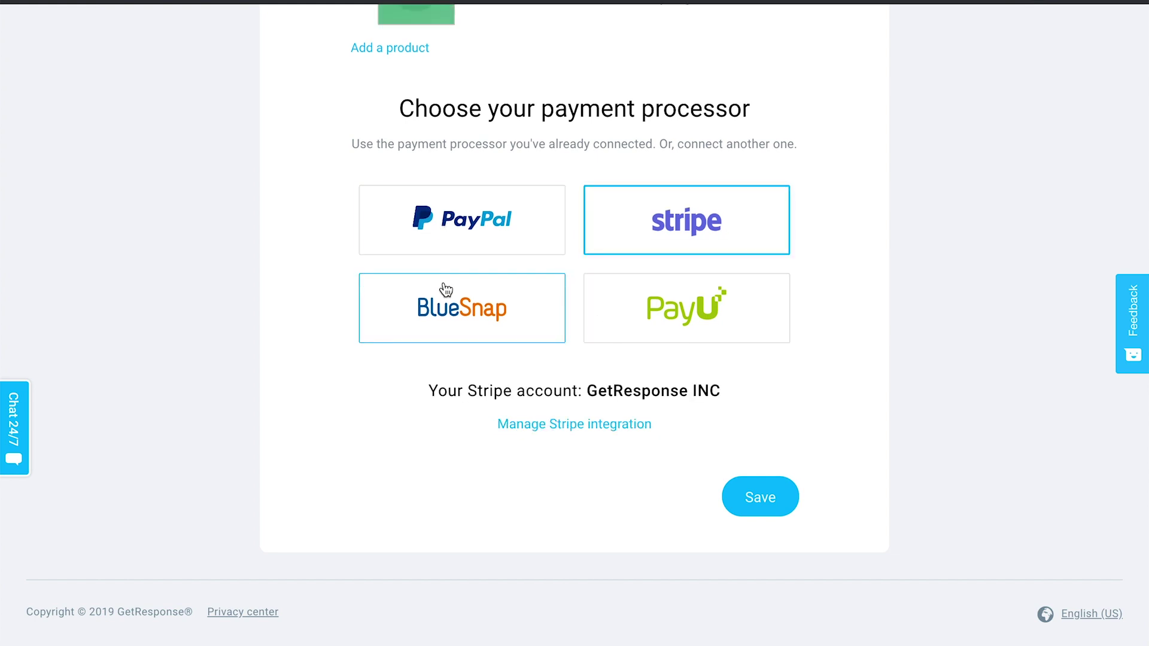
click(486, 230)
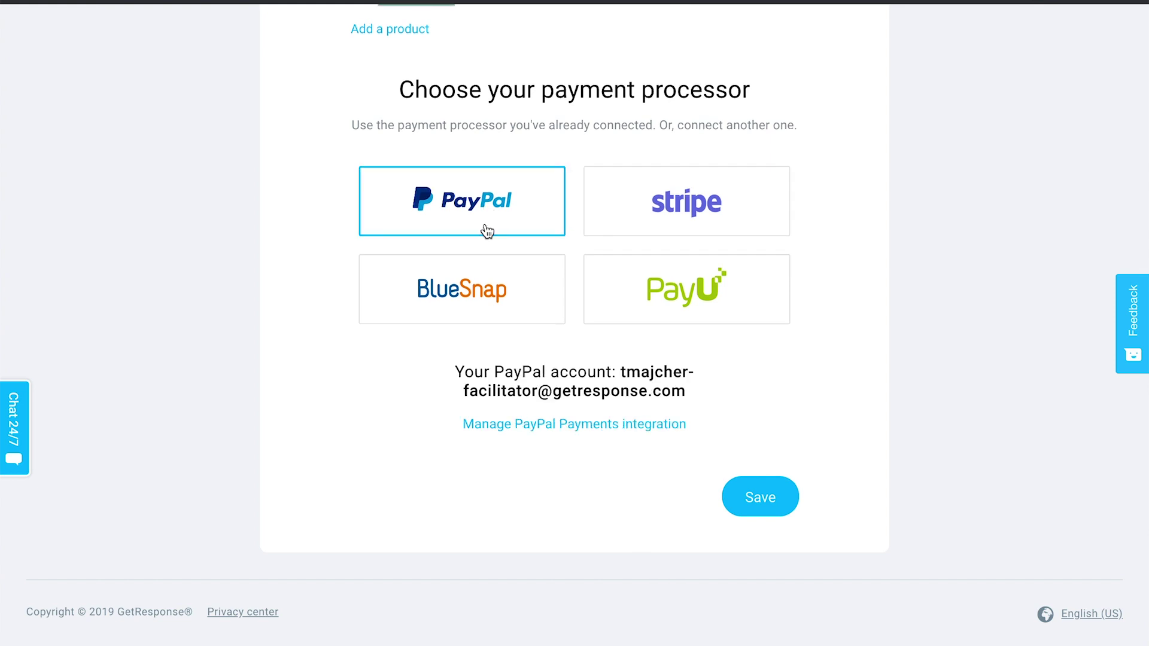
click(764, 496)
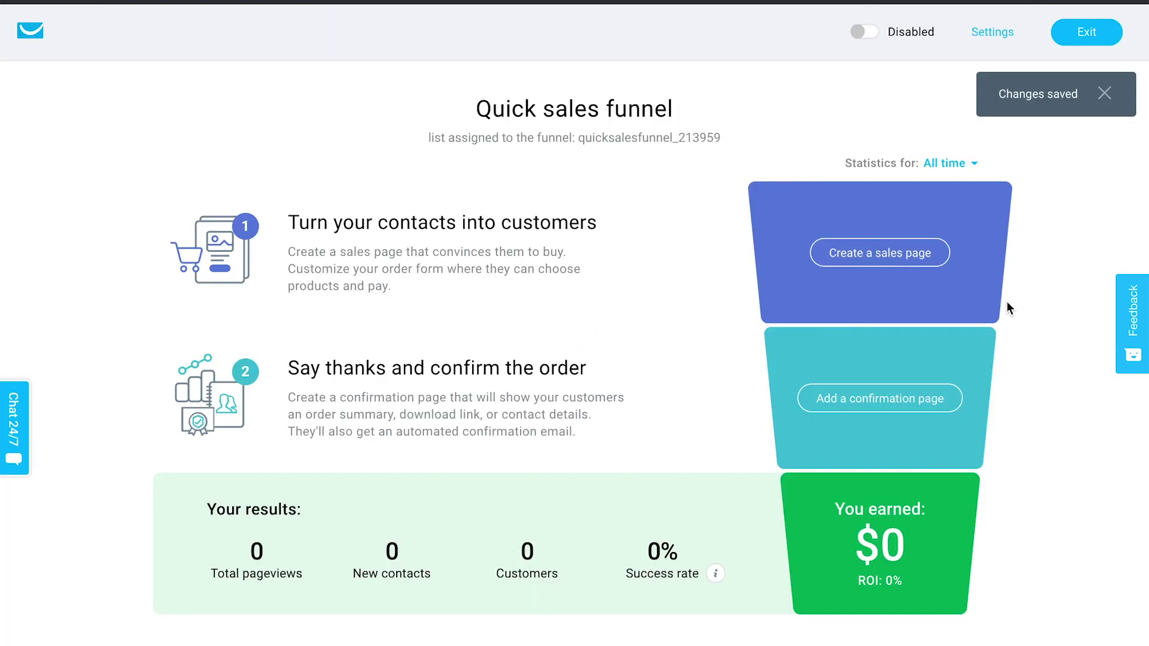
Step: Start creating the funnel's sales page and look through all templates and the build-from-scratch option
click(896, 254)
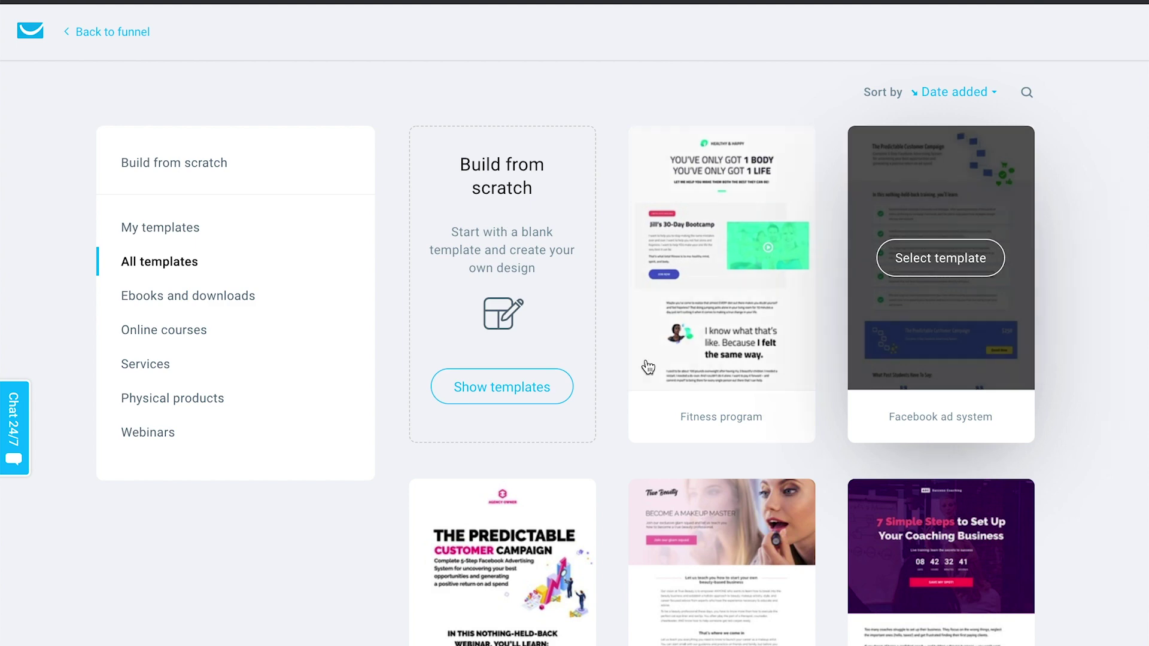
scroll(643, 357, down, 1)
scroll(643, 358, down, 9)
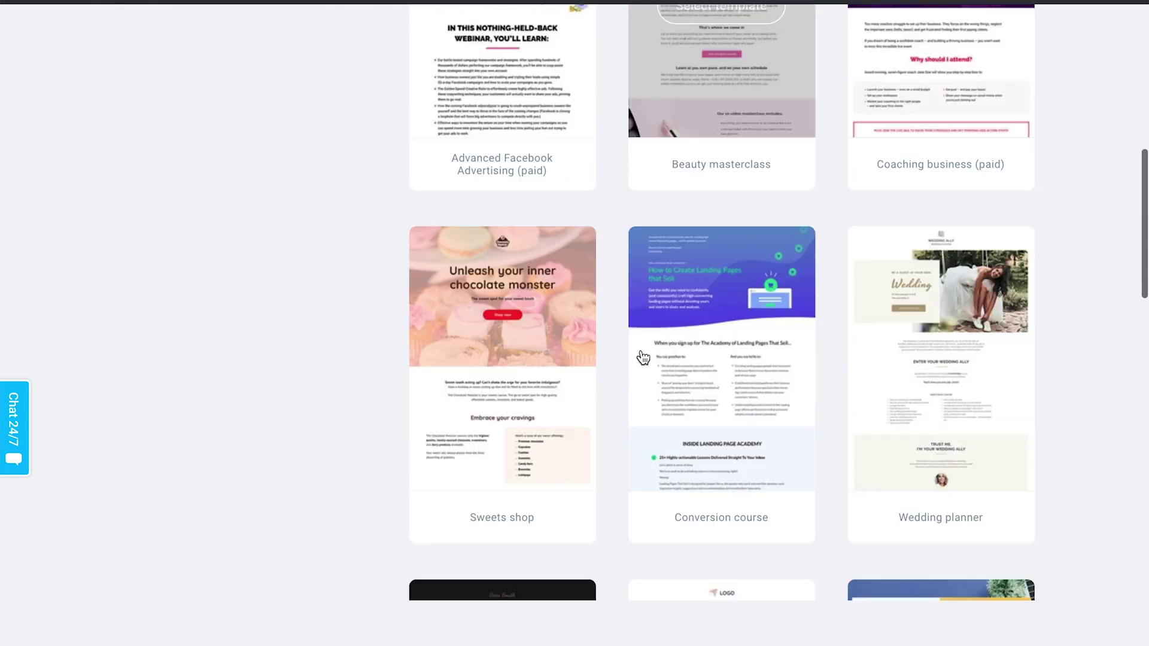
scroll(643, 358, up, 8)
scroll(643, 357, up, 1)
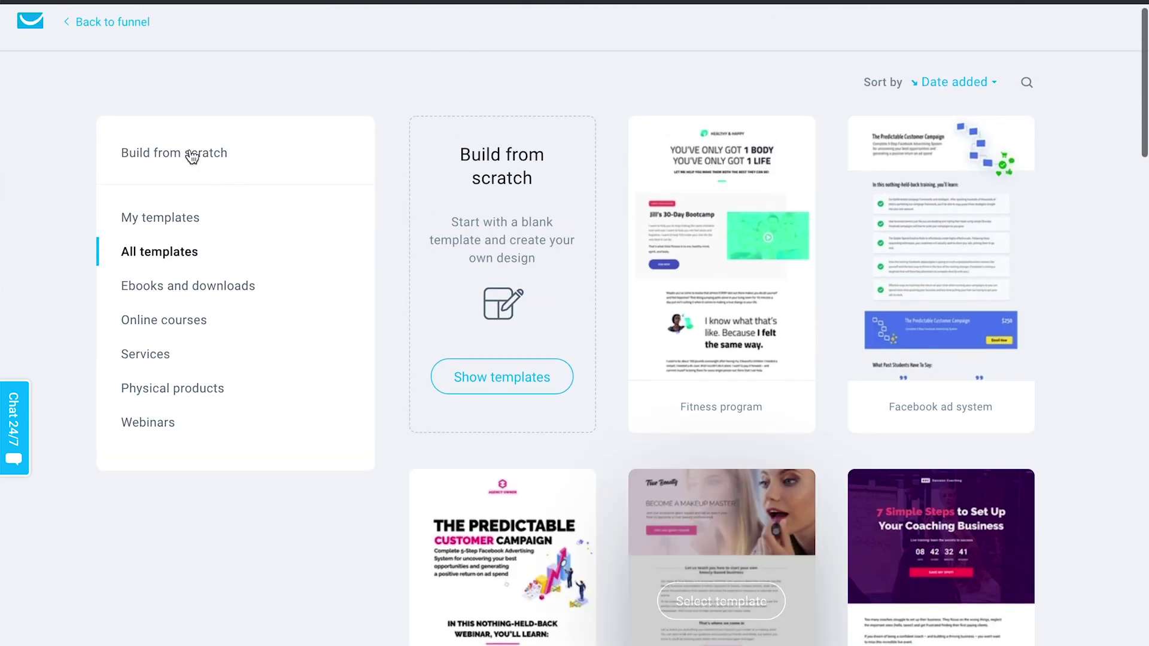
click(197, 160)
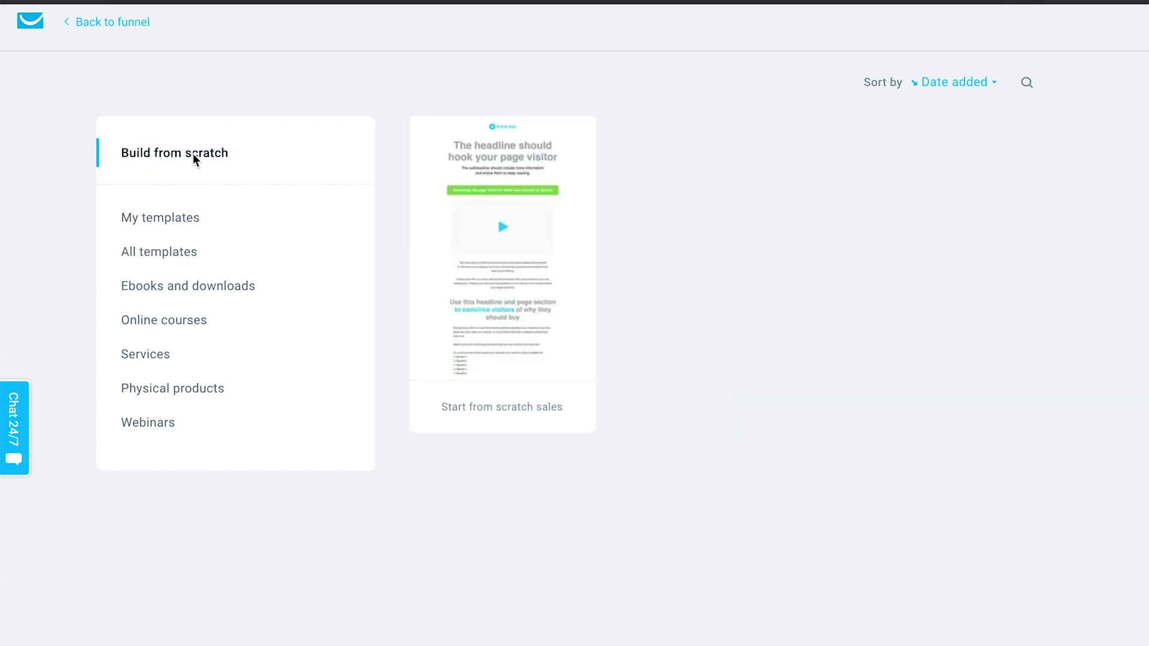
mouse_move(506, 426)
Step: Create the sales page from the "Ditch your day job ebook" template in Ebooks and downloads and name it "Ebook"
click(198, 284)
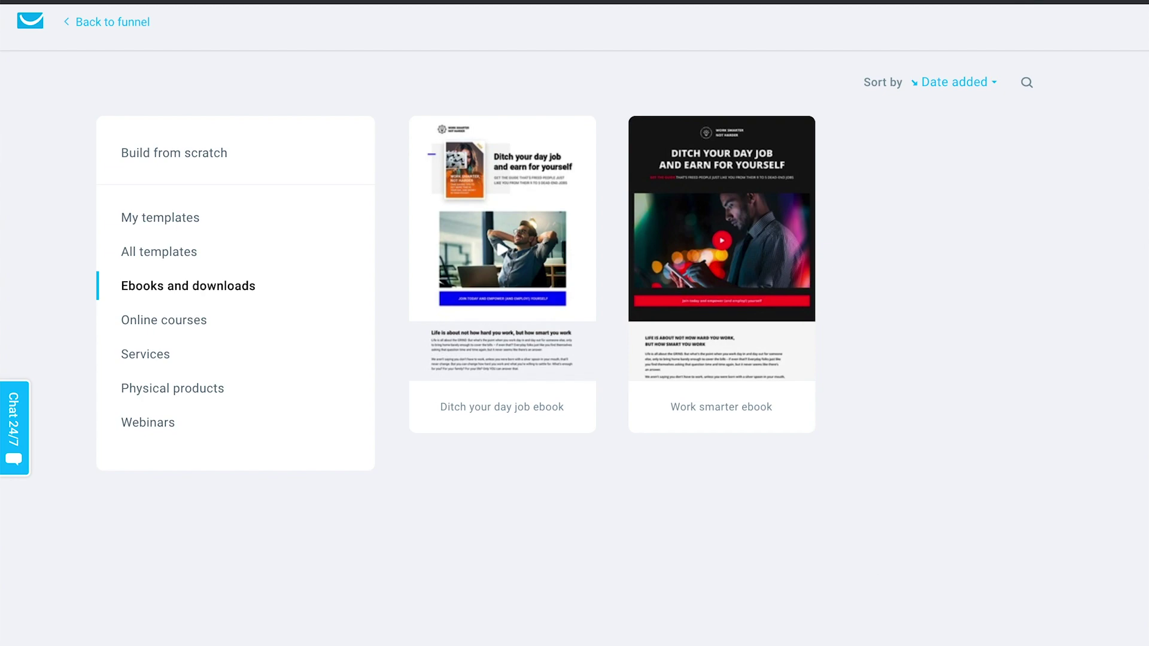
click(476, 258)
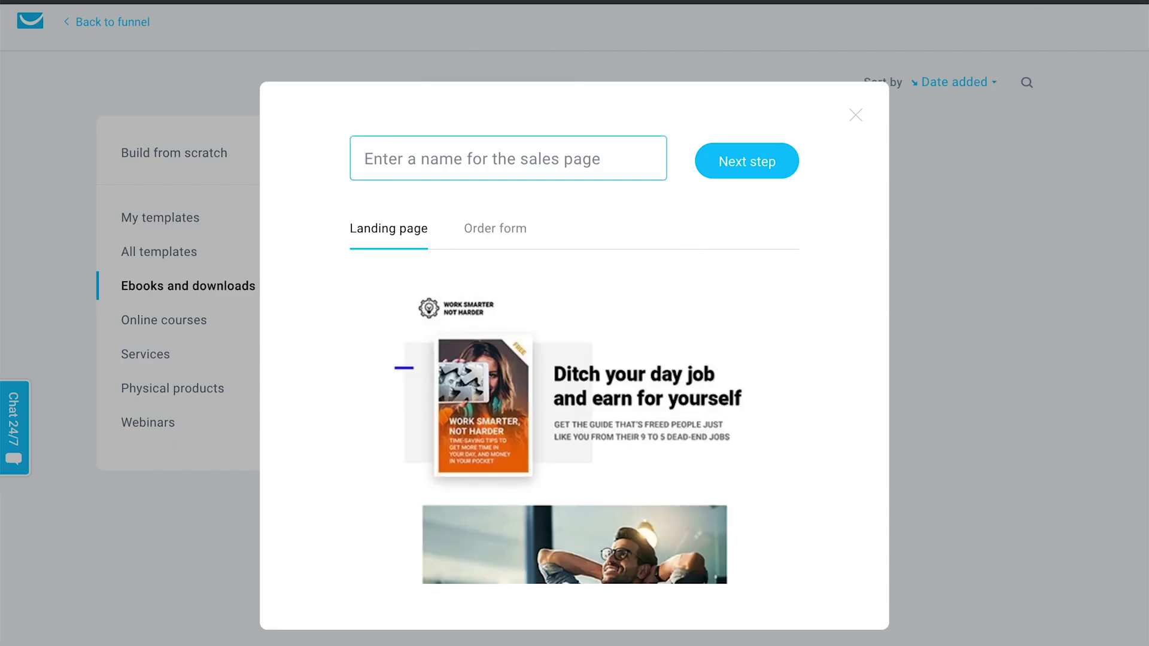
text(Ebook)
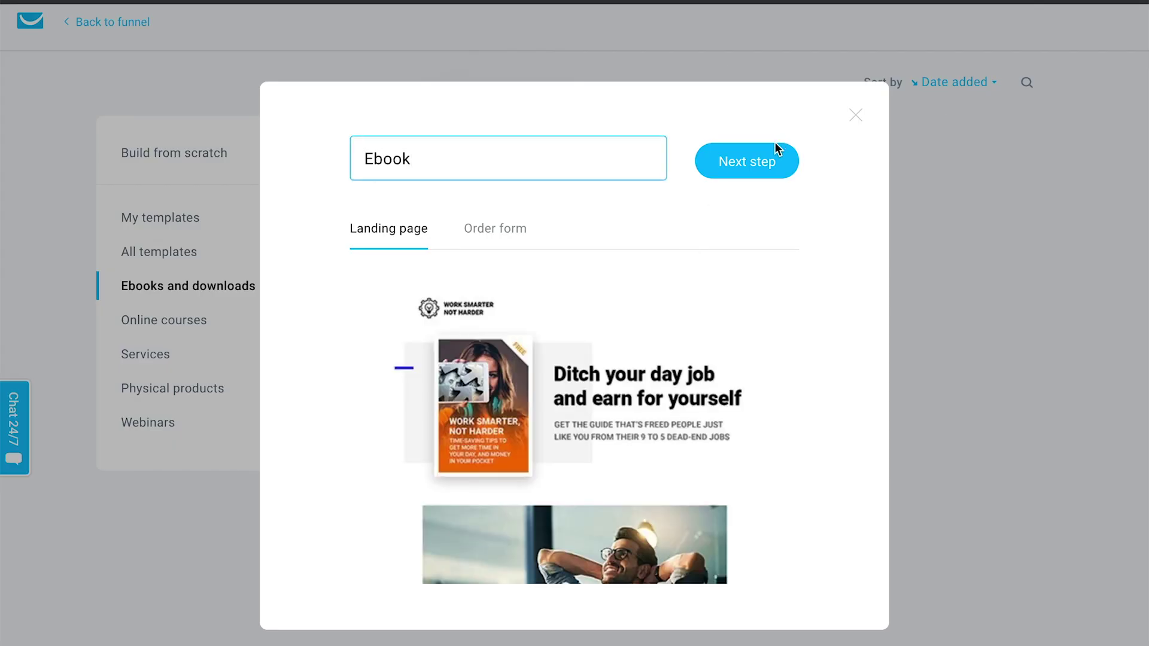
click(775, 150)
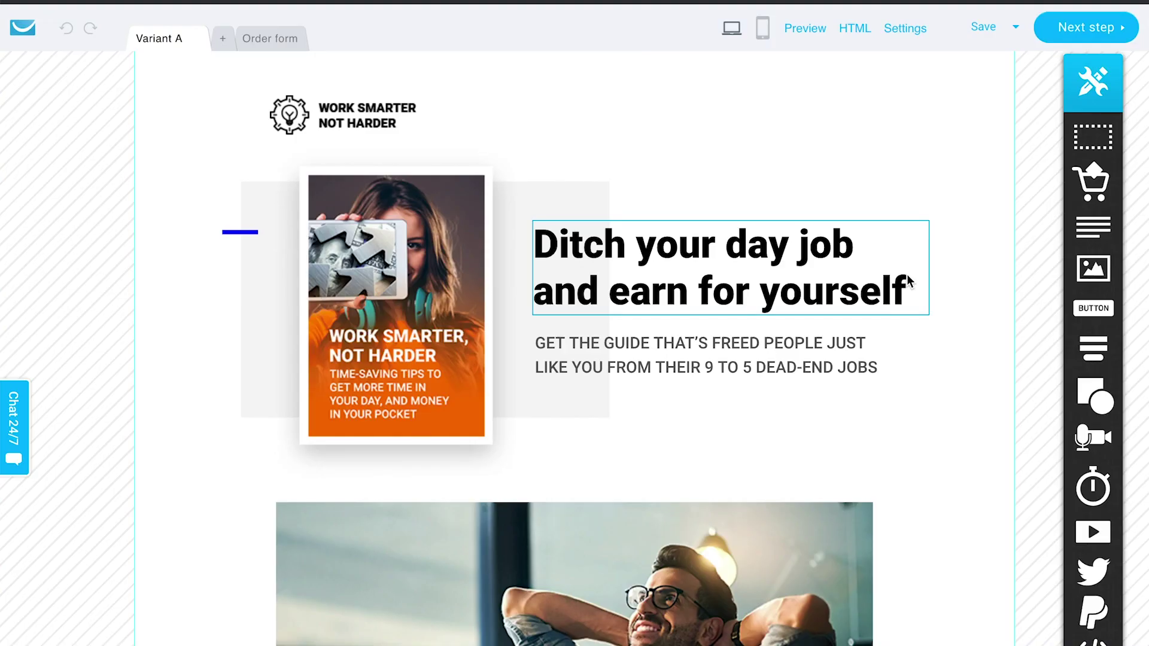
Step: Look through the sales page template and inspect its logo, ebook cover, headline, subheading and video image
scroll(820, 483, down, 5)
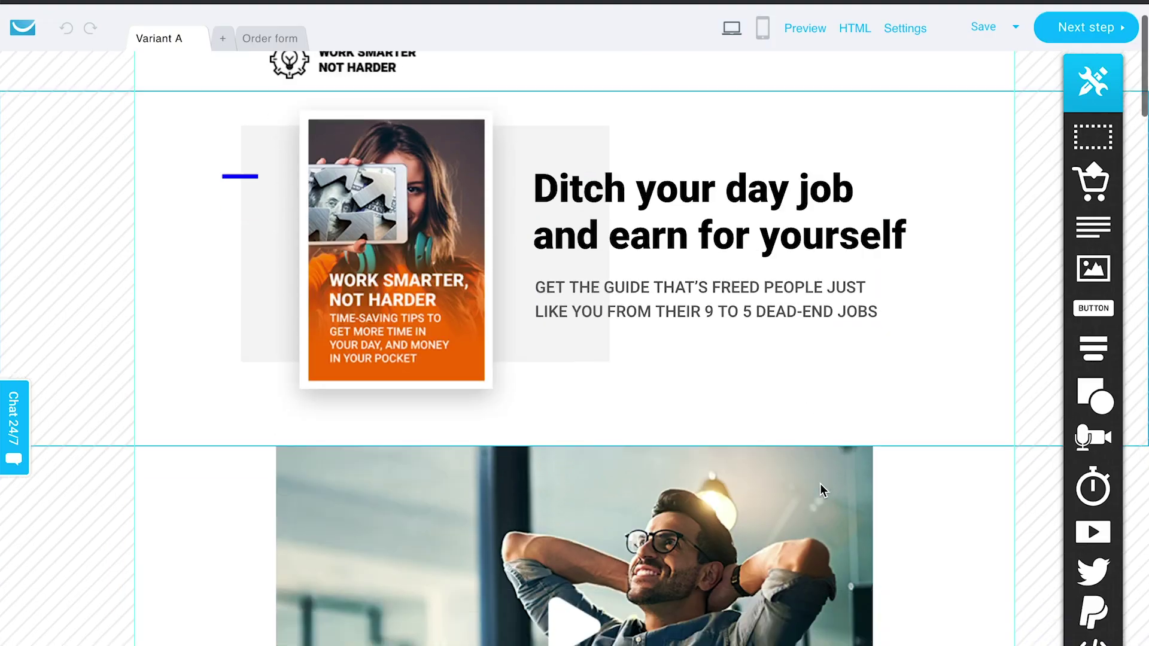
scroll(817, 443, up, 4)
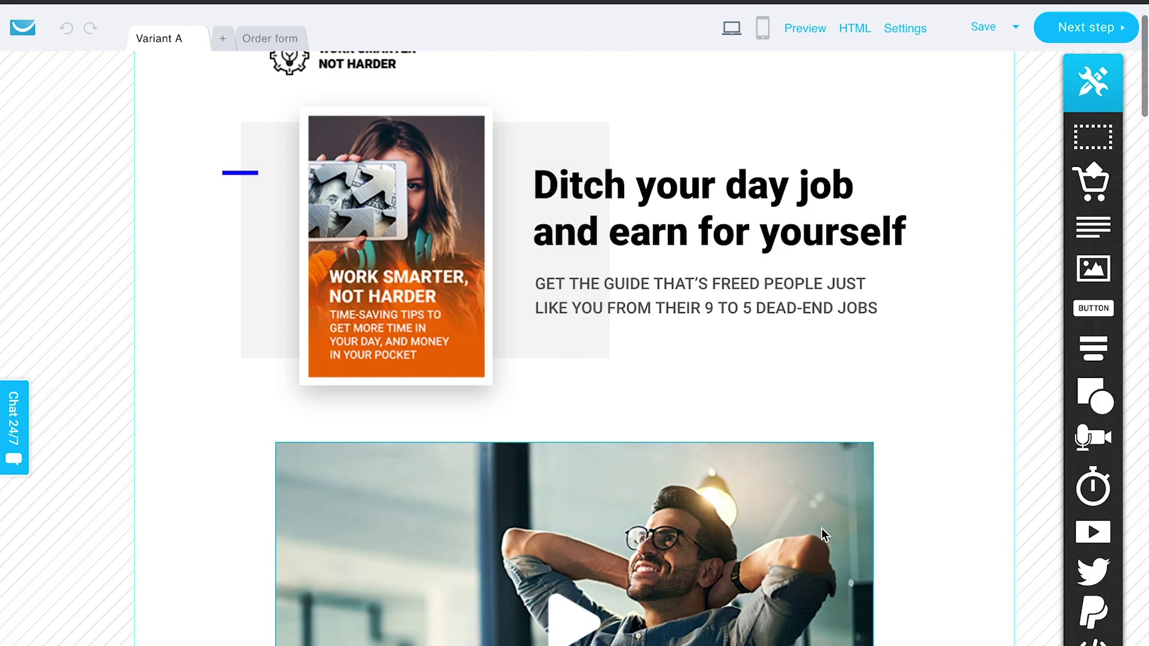
scroll(819, 512, down, 12)
scroll(820, 512, down, 5)
scroll(819, 512, up, 18)
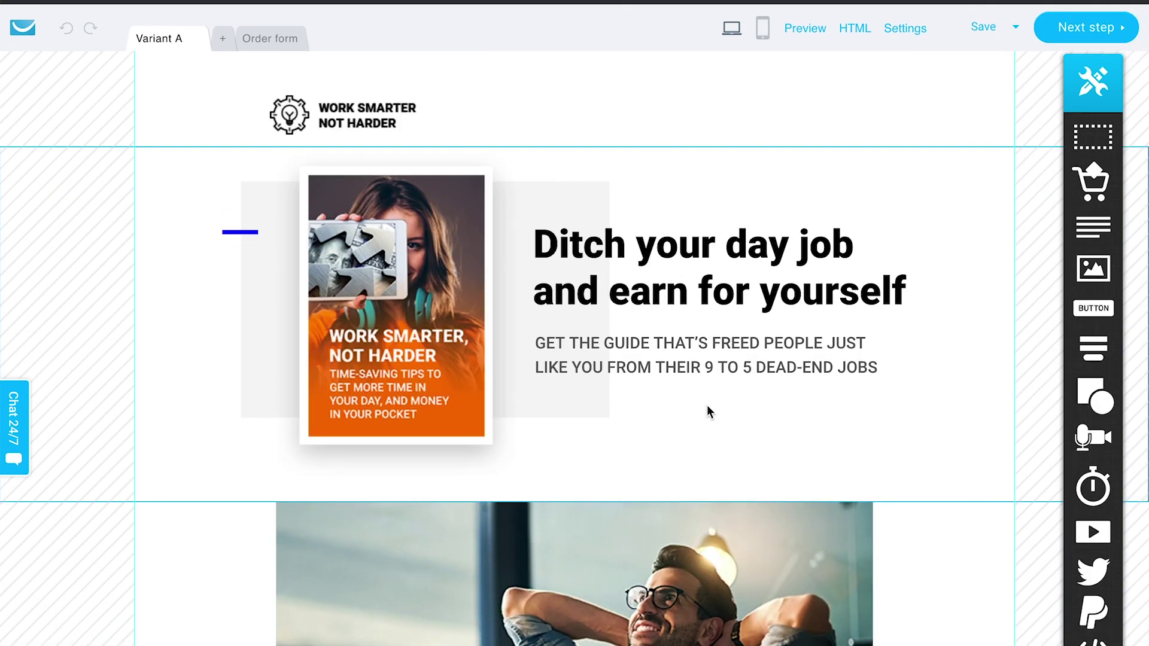
click(364, 111)
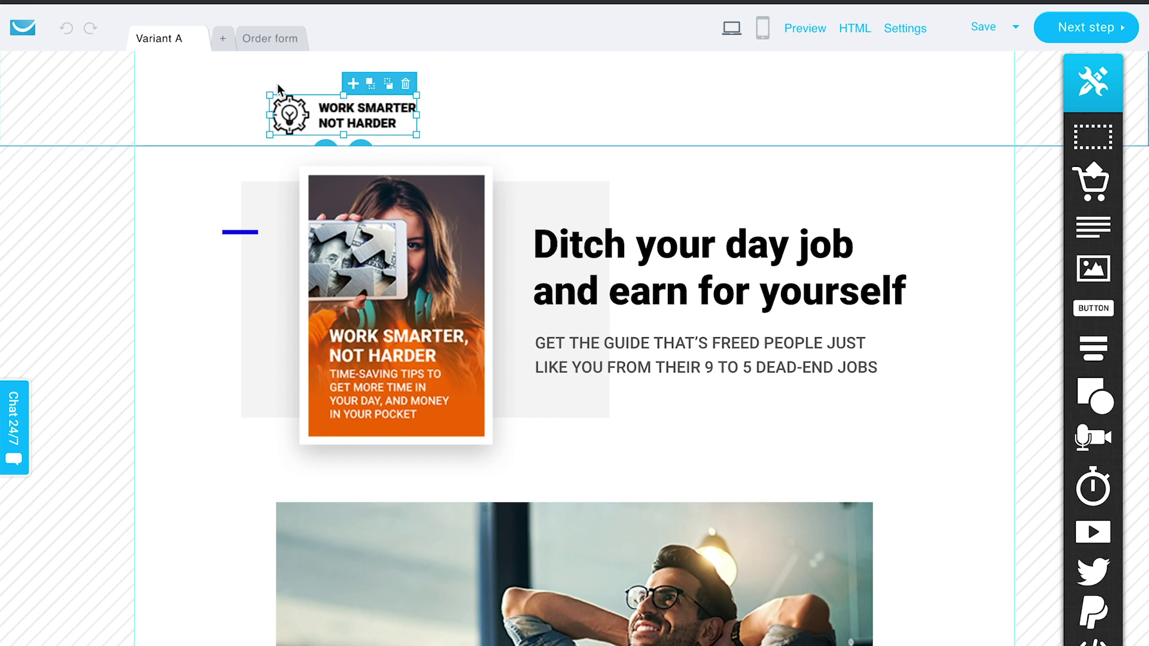
click(469, 248)
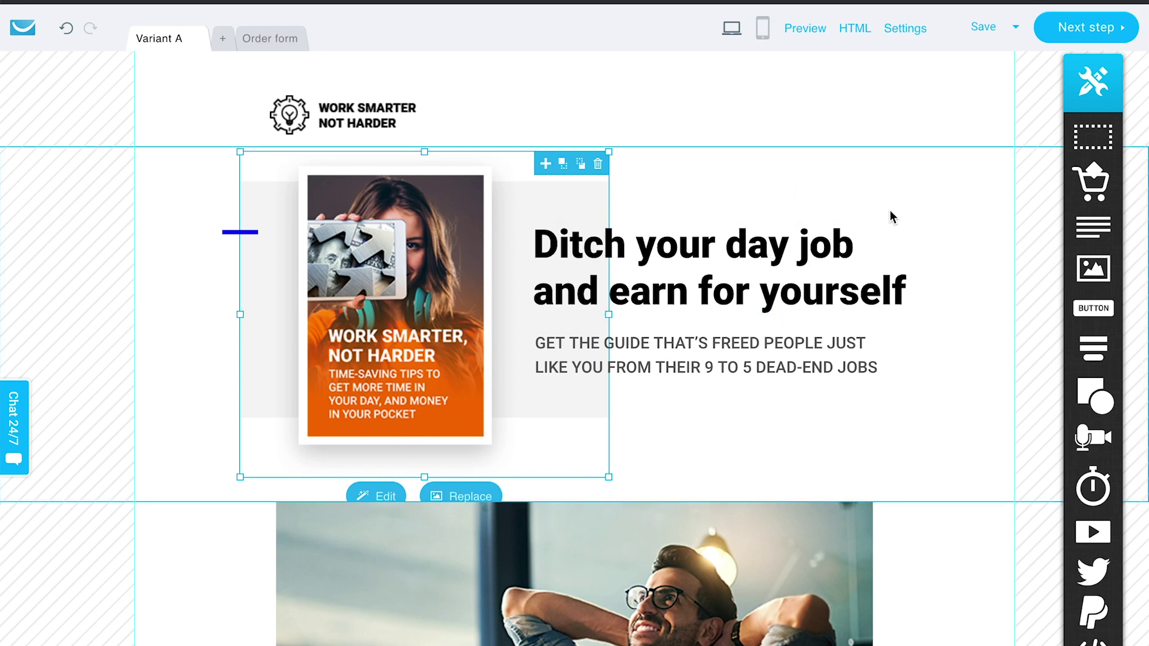
click(840, 250)
click(816, 347)
scroll(815, 333, down, 4)
click(815, 333)
scroll(675, 378, down, 2)
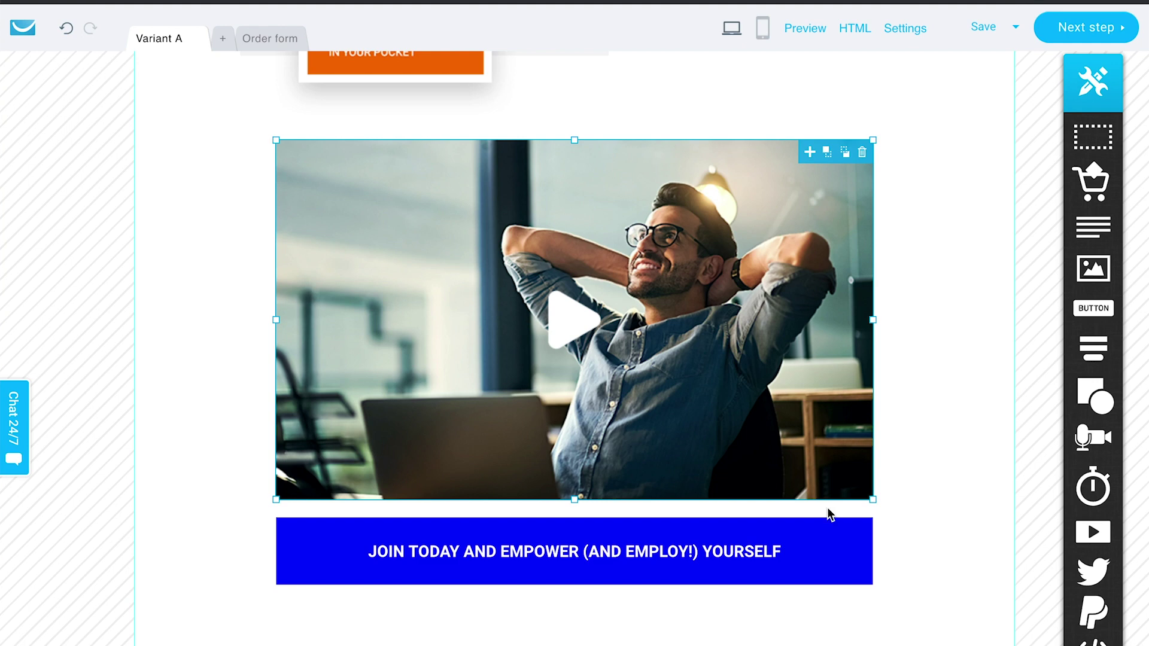
Step: Examine the text sections below the video image, including the "THAT'S NOT TRUE" paragraph, down to the ebook product box
scroll(863, 405, down, 8)
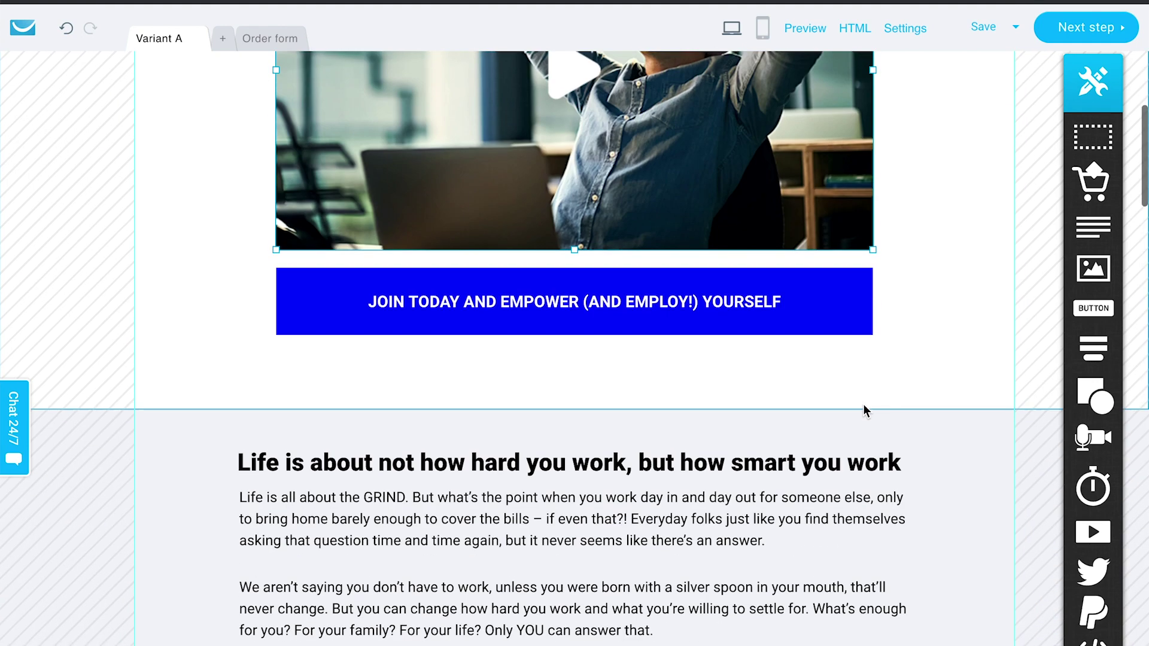
scroll(986, 253, down, 1)
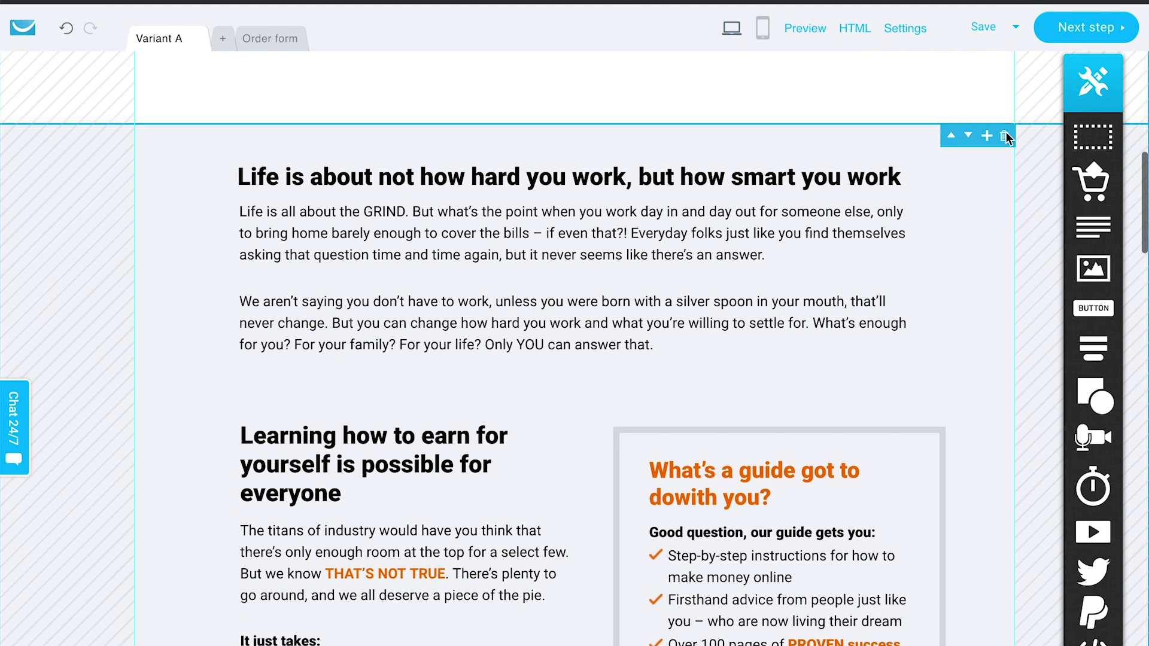
scroll(933, 454, down, 3)
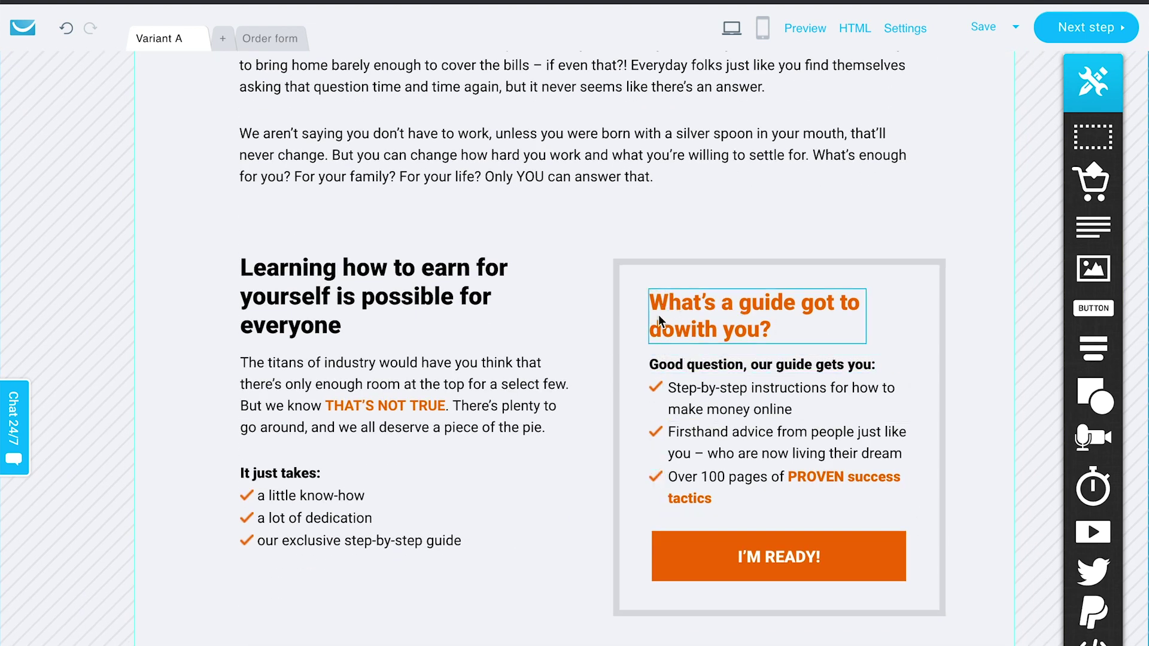
click(417, 365)
click(417, 400)
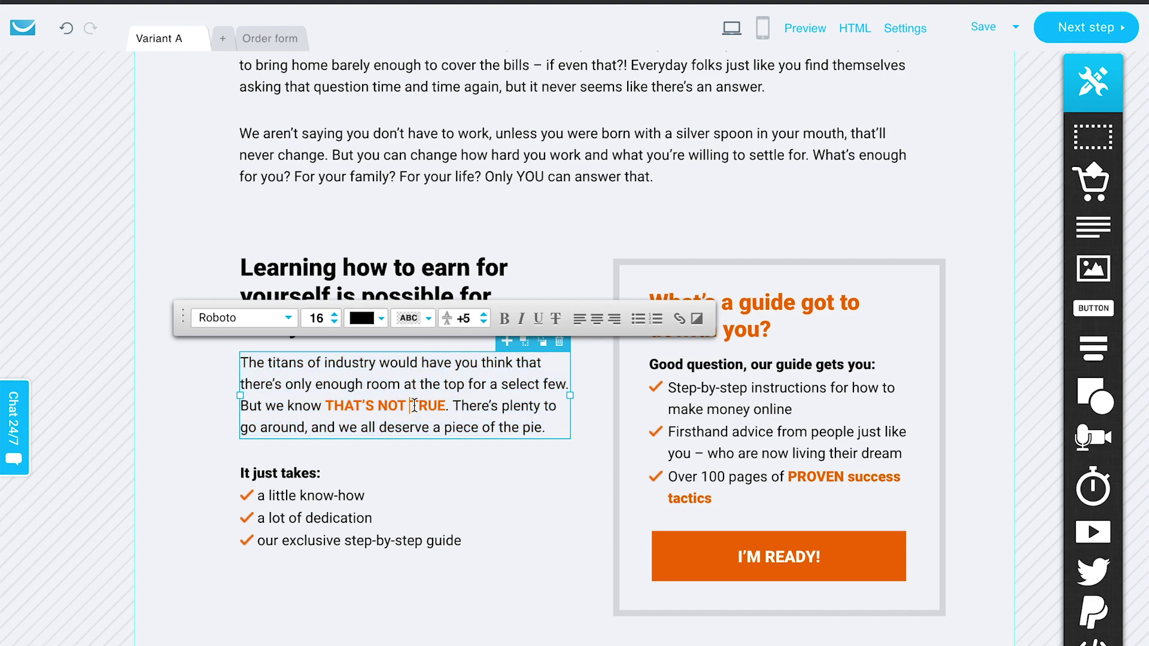
click(177, 479)
scroll(177, 478, down, 10)
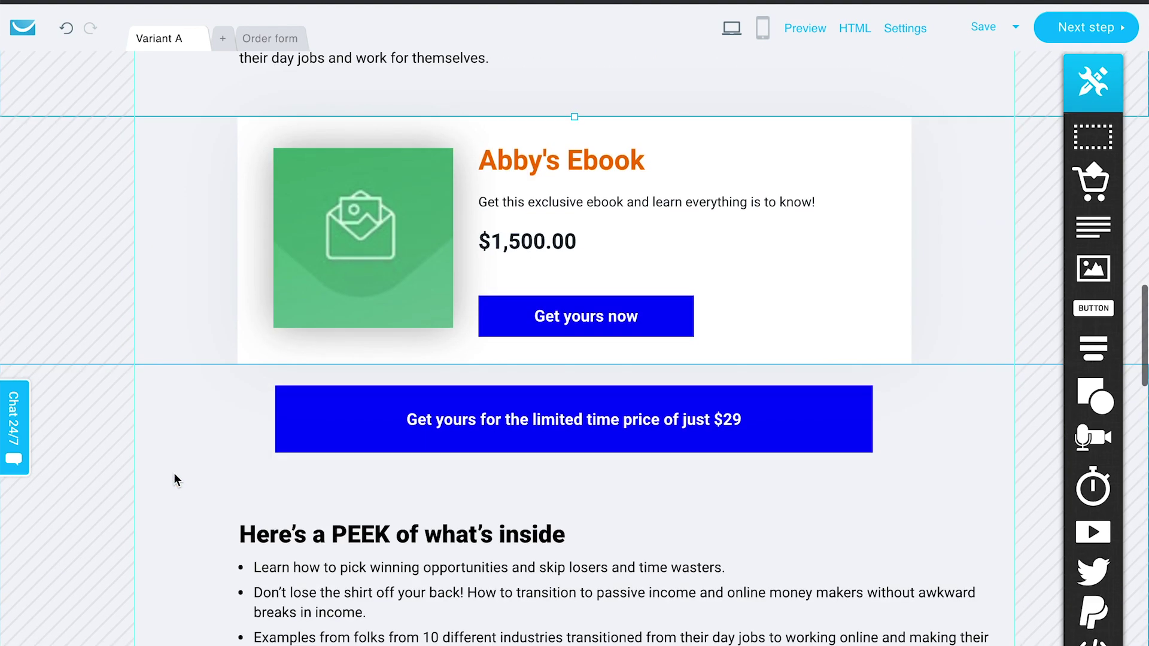
scroll(359, 344, up, 12)
scroll(359, 347, down, 4)
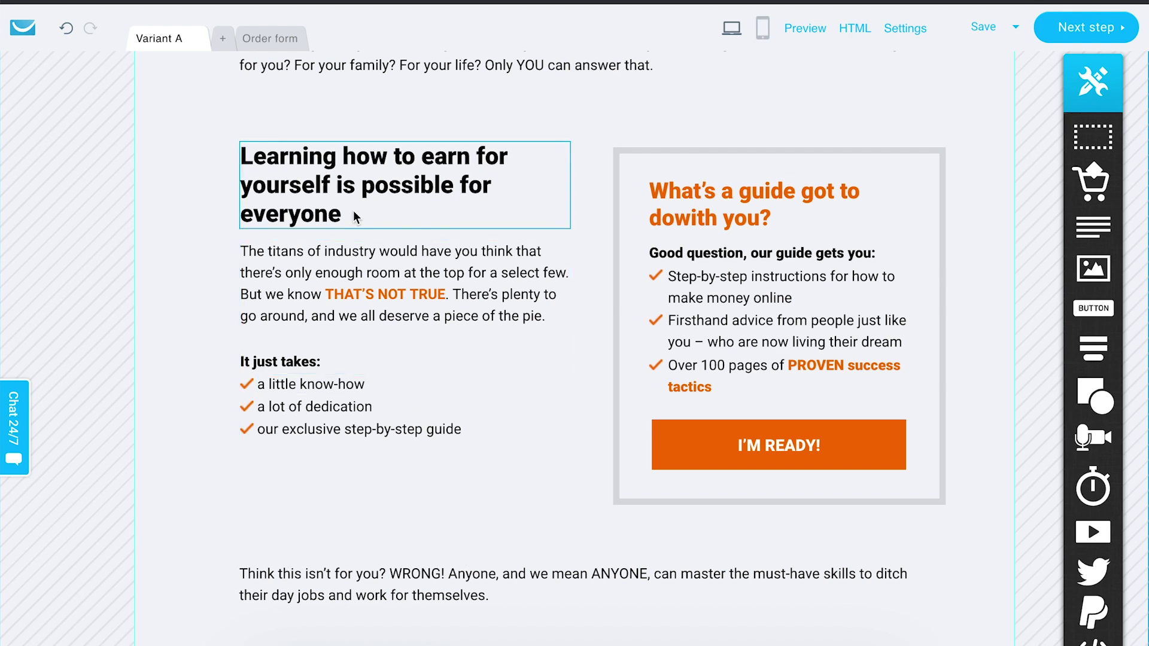
scroll(185, 344, down, 9)
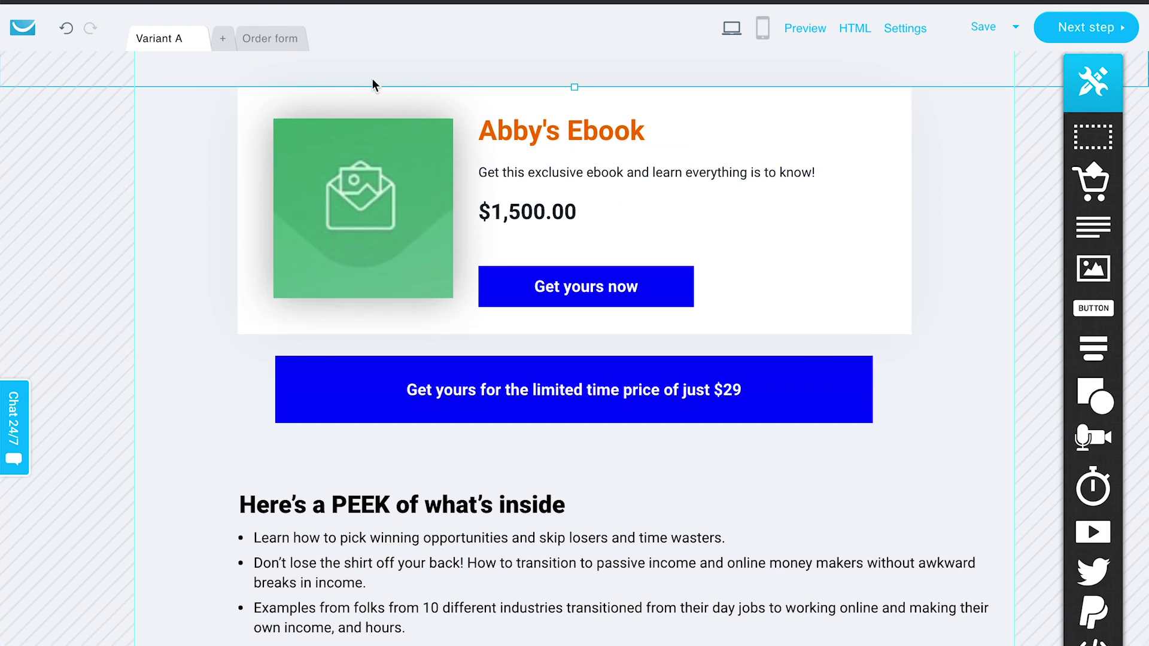
Step: Delete the "Get yours for the limited time price of just $29" button below the product box
scroll(317, 267, up, 2)
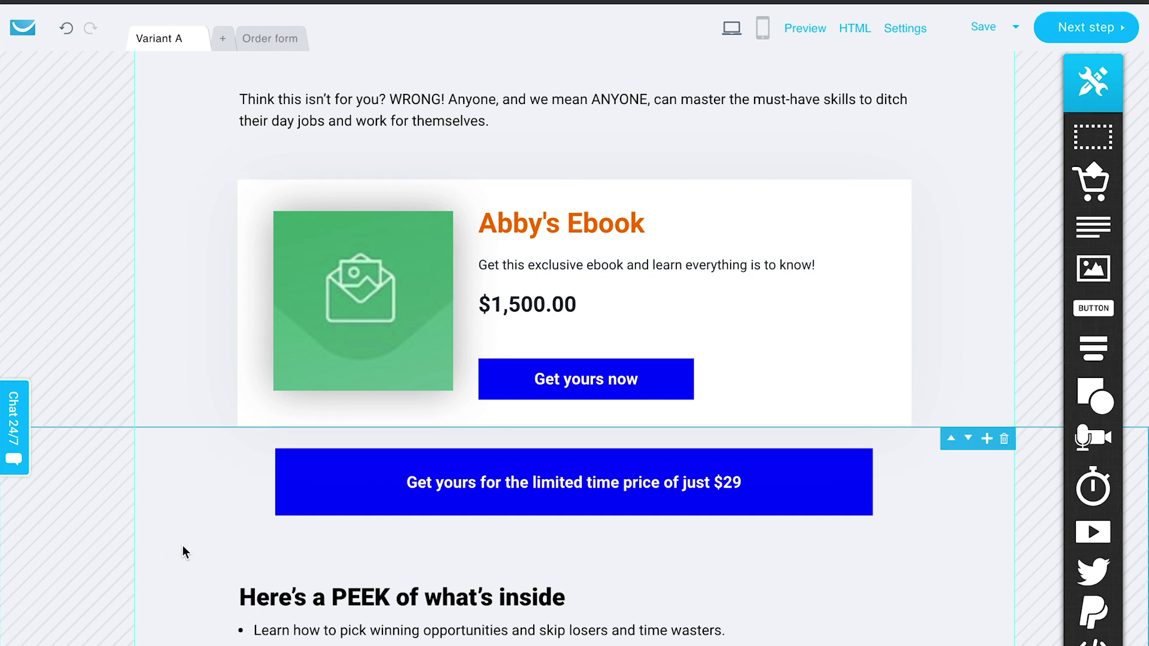
scroll(184, 551, down, 2)
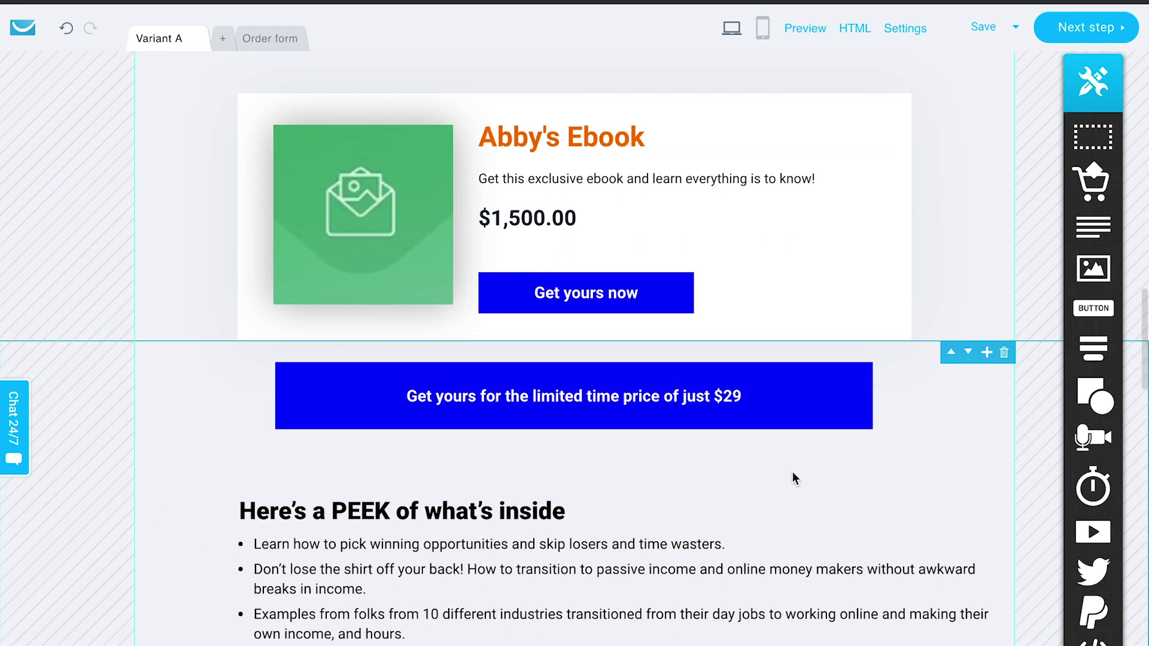
click(849, 392)
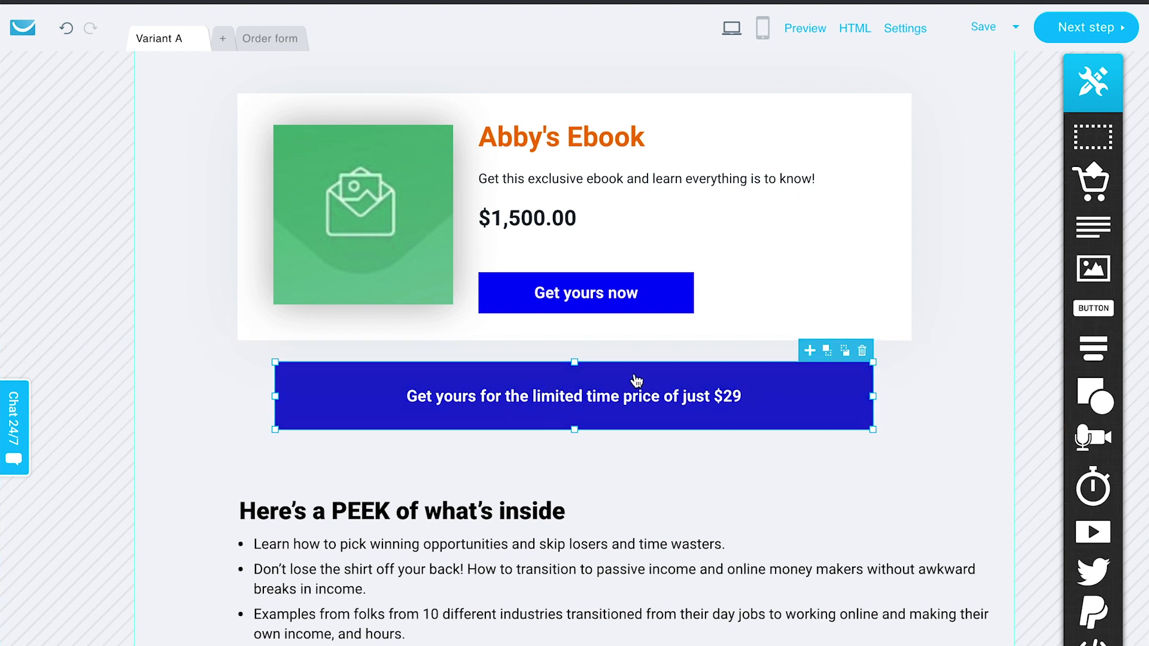
click(862, 351)
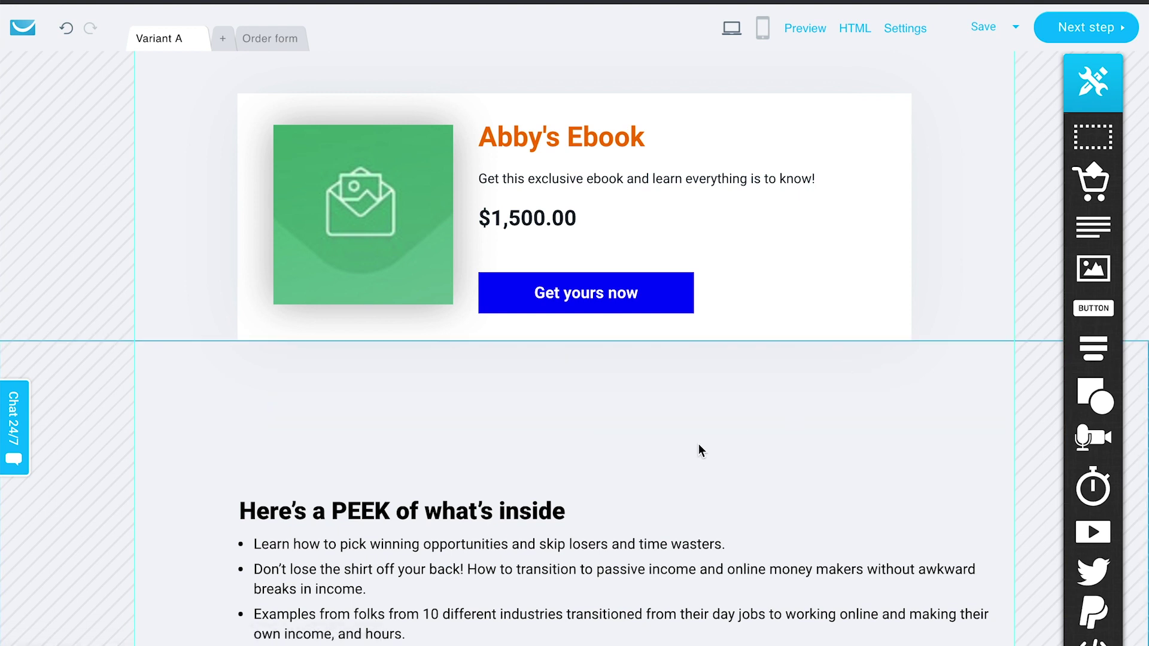
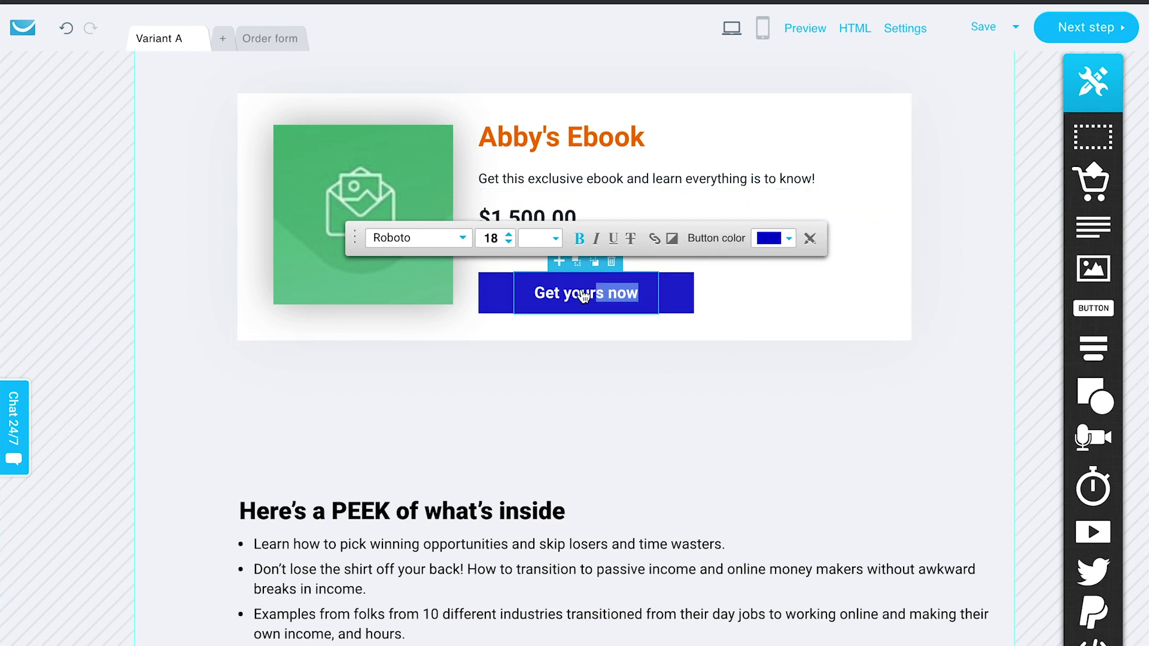
Step: Check the product box's "Get yours now" button and the order form page, and return to Variant A
click(636, 438)
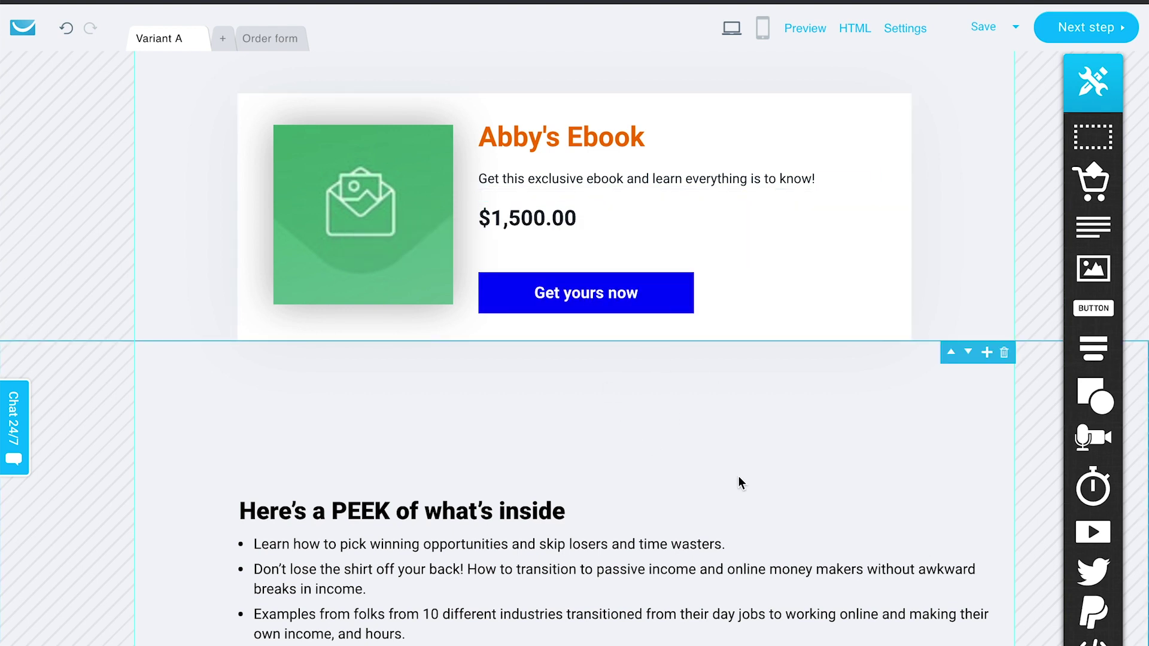
scroll(738, 475, down, 1)
scroll(738, 476, up, 2)
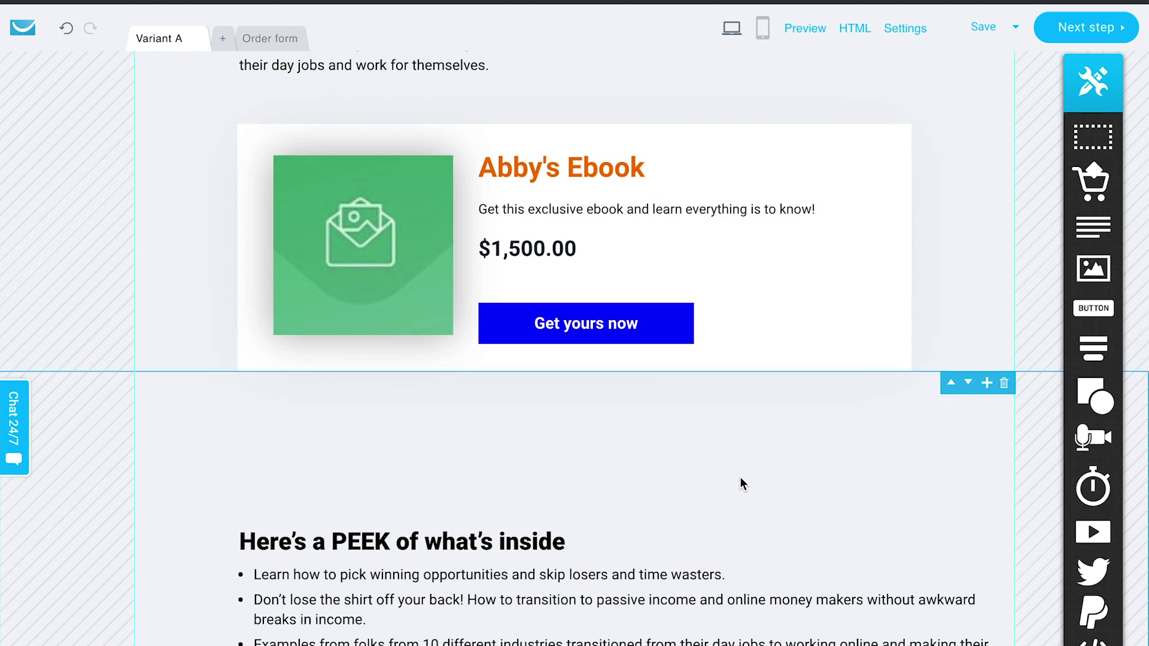
click(583, 326)
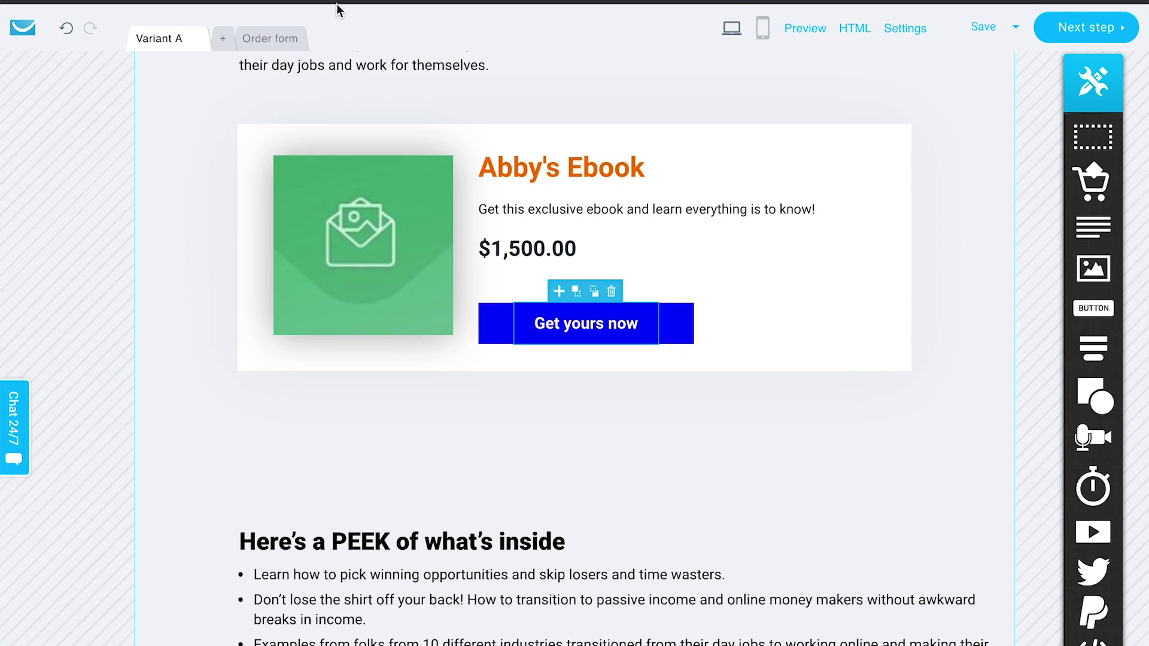
click(287, 40)
scroll(304, 182, up, 15)
scroll(529, 544, down, 2)
scroll(529, 543, up, 2)
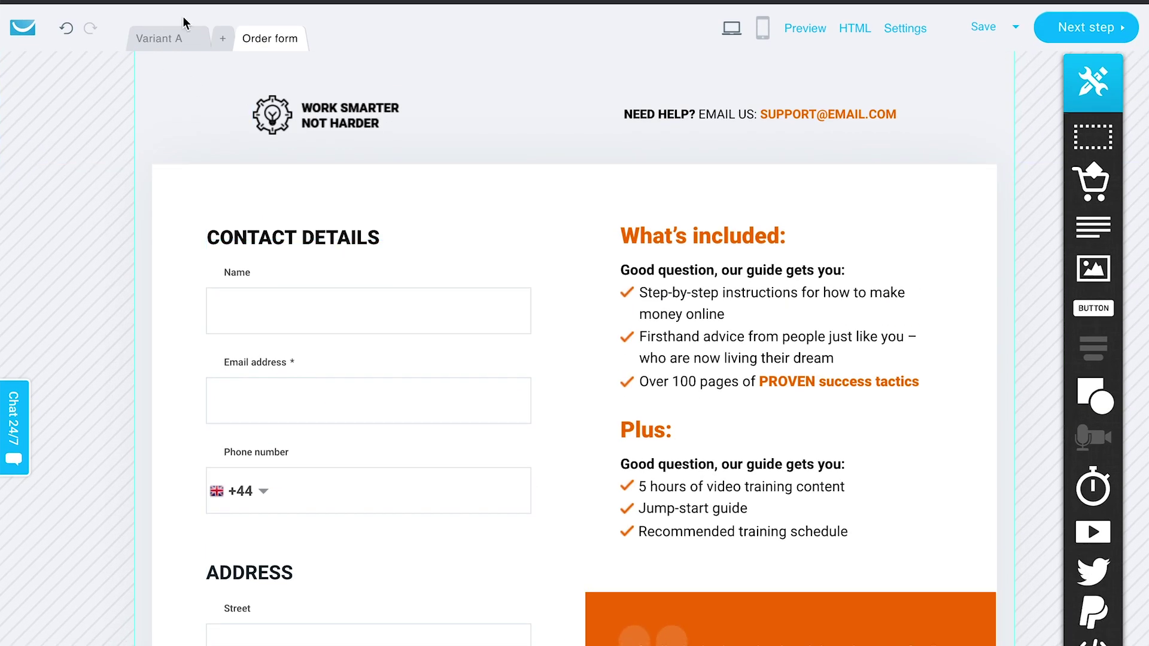
click(162, 37)
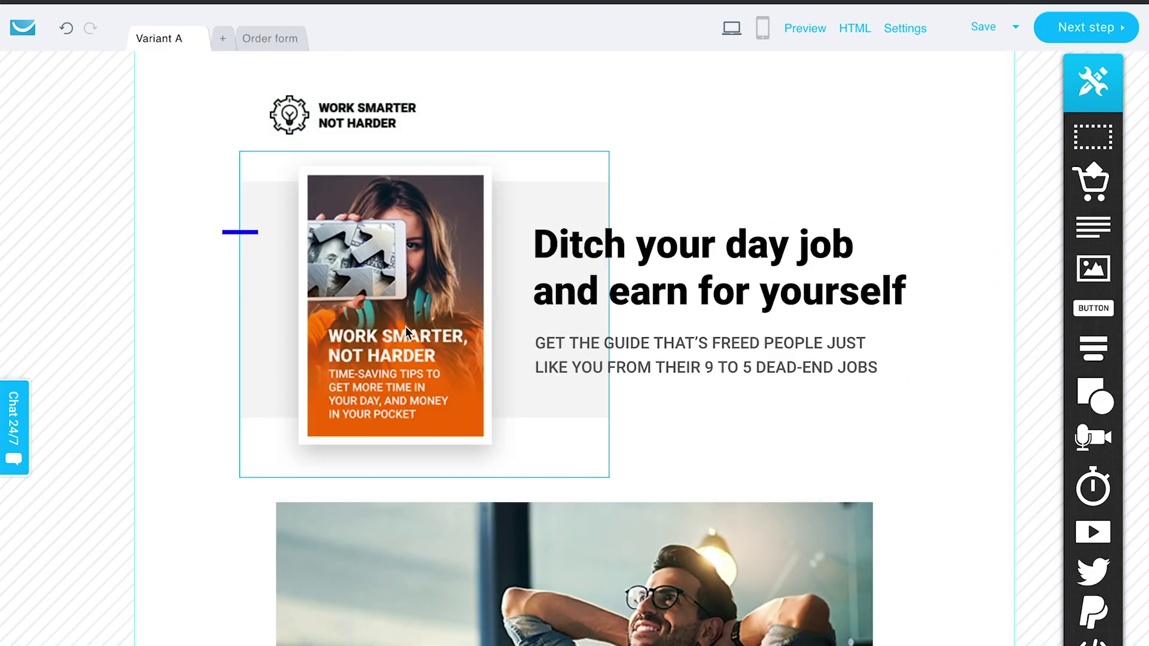
Step: Look through the rest of the sales page down to the footer and return to the ebook product box
scroll(407, 333, down, 10)
scroll(406, 333, down, 10)
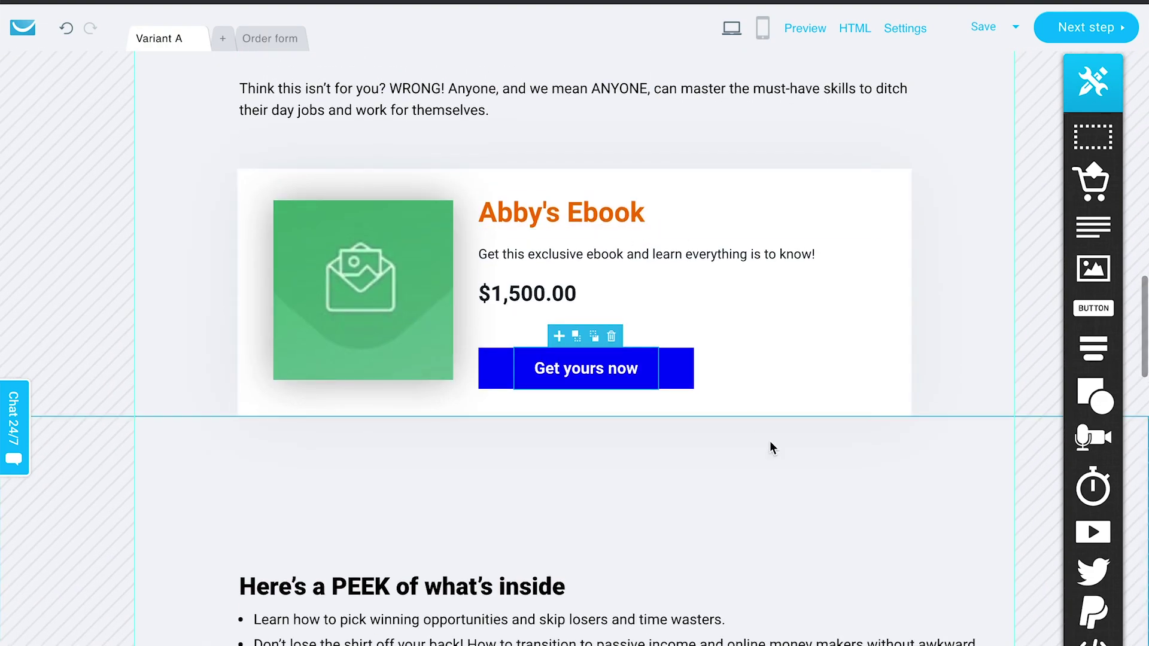
scroll(770, 448, down, 5)
scroll(770, 443, down, 15)
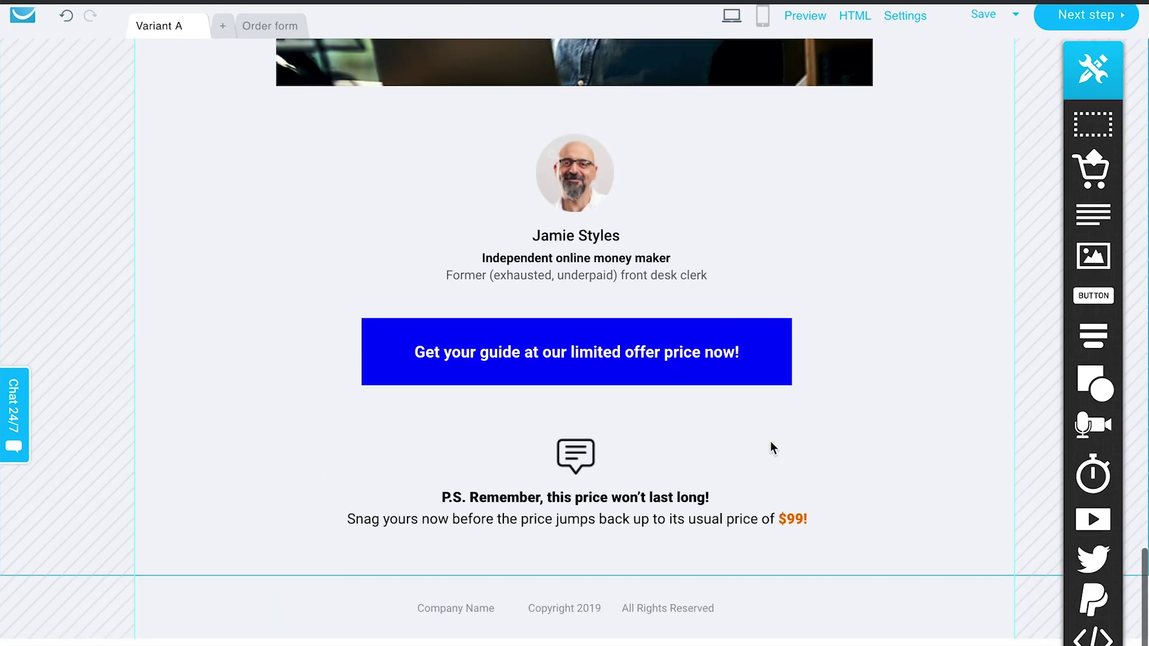
scroll(770, 440, up, 15)
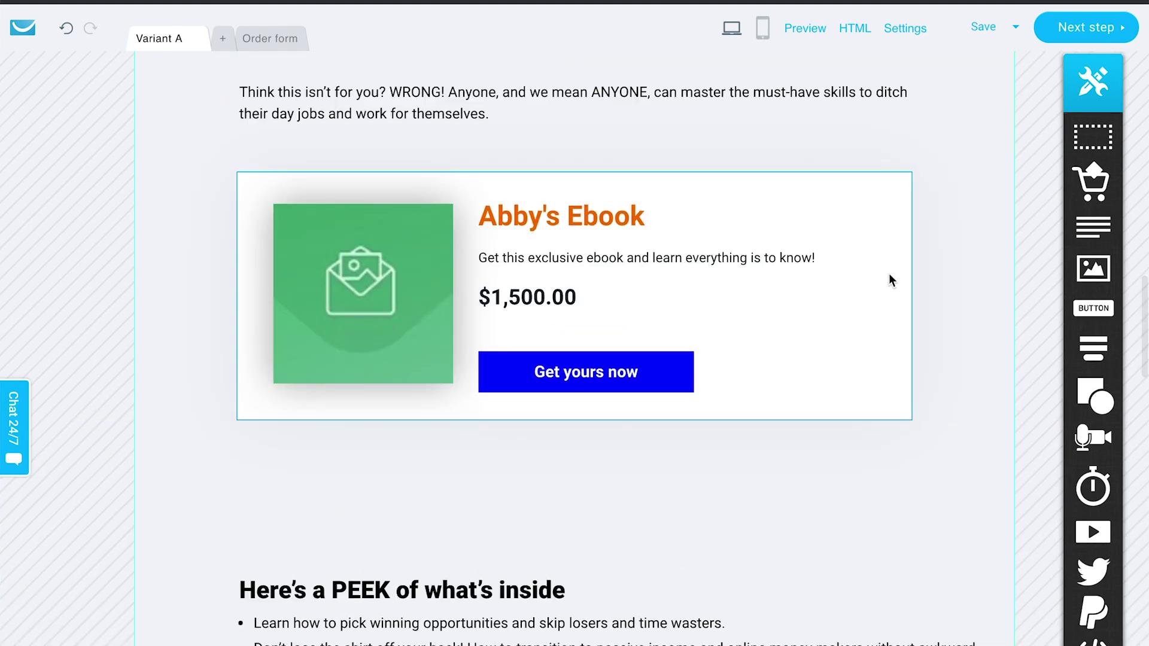
click(971, 231)
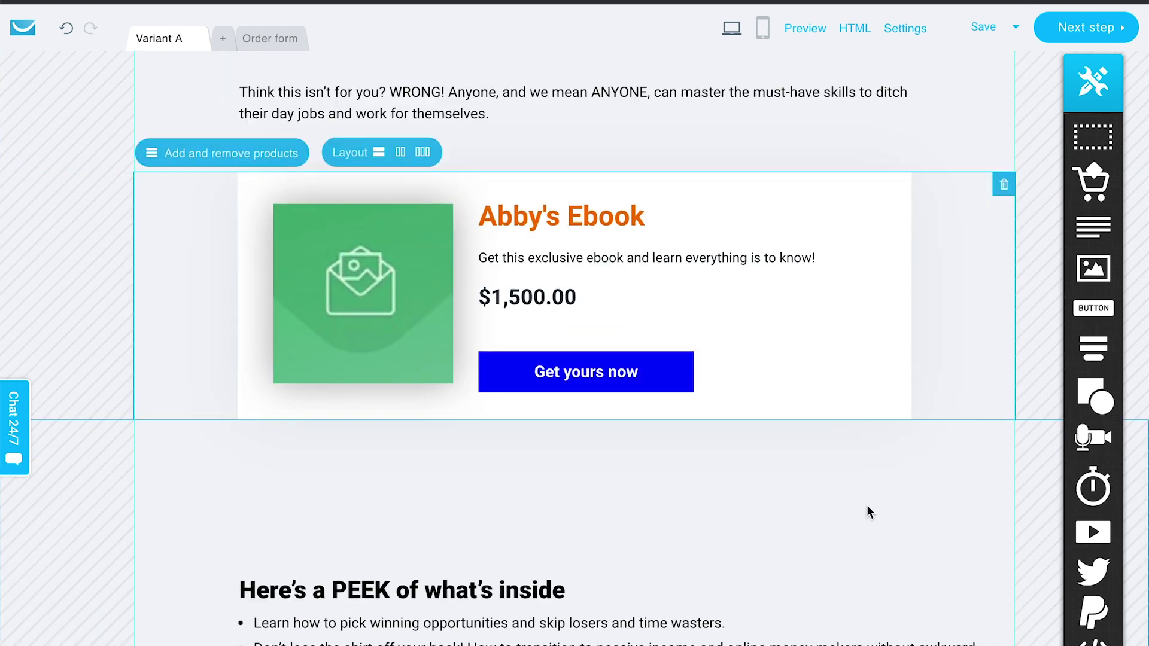
Step: Add a second product box directly above the orange "DID YOU IMMEDIATELY SCROLL DOWN HERE?" section
scroll(1100, 185, down, 9)
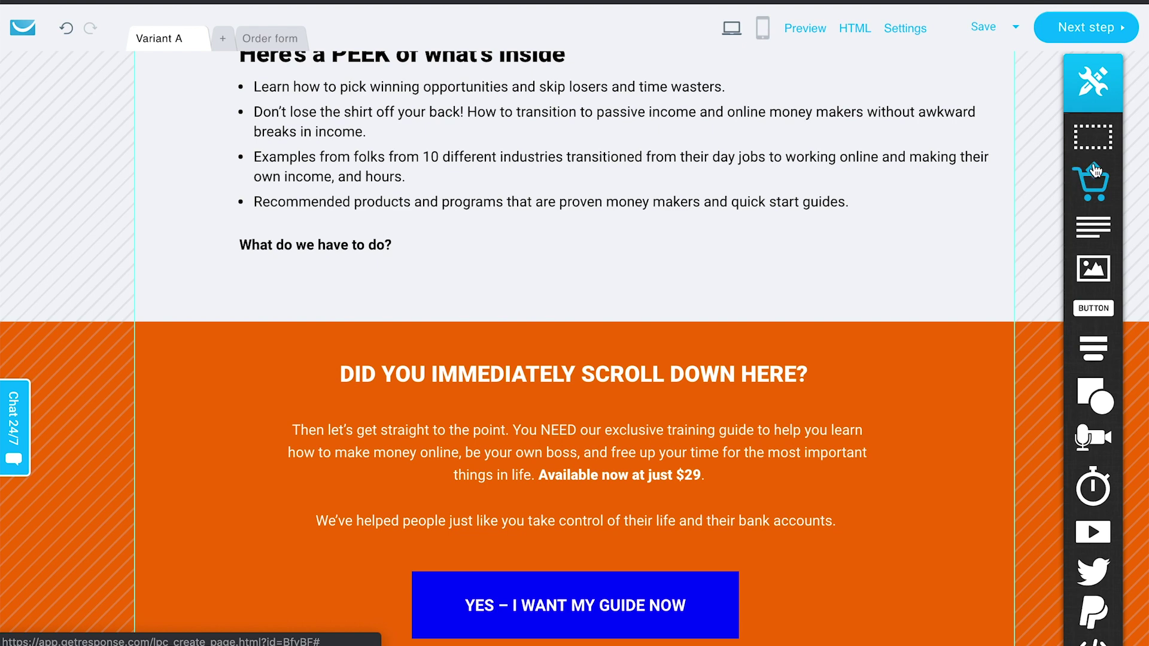
drag(1092, 180, 674, 299)
scroll(622, 245, down, 2)
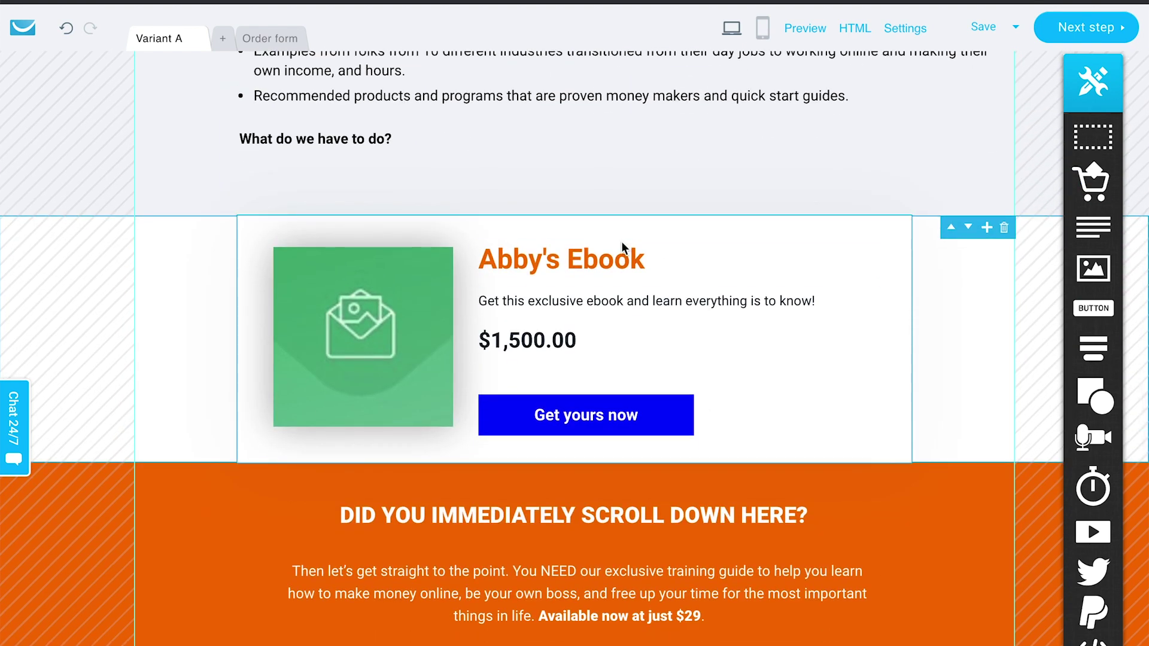
scroll(785, 328, down, 2)
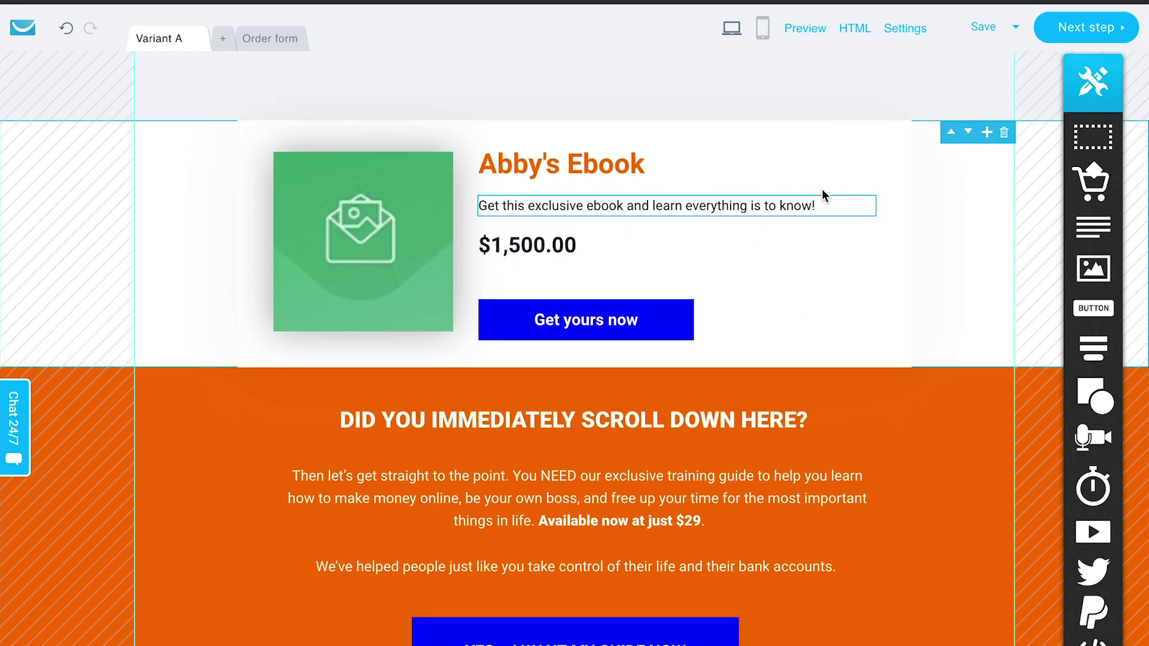
mouse_move(870, 275)
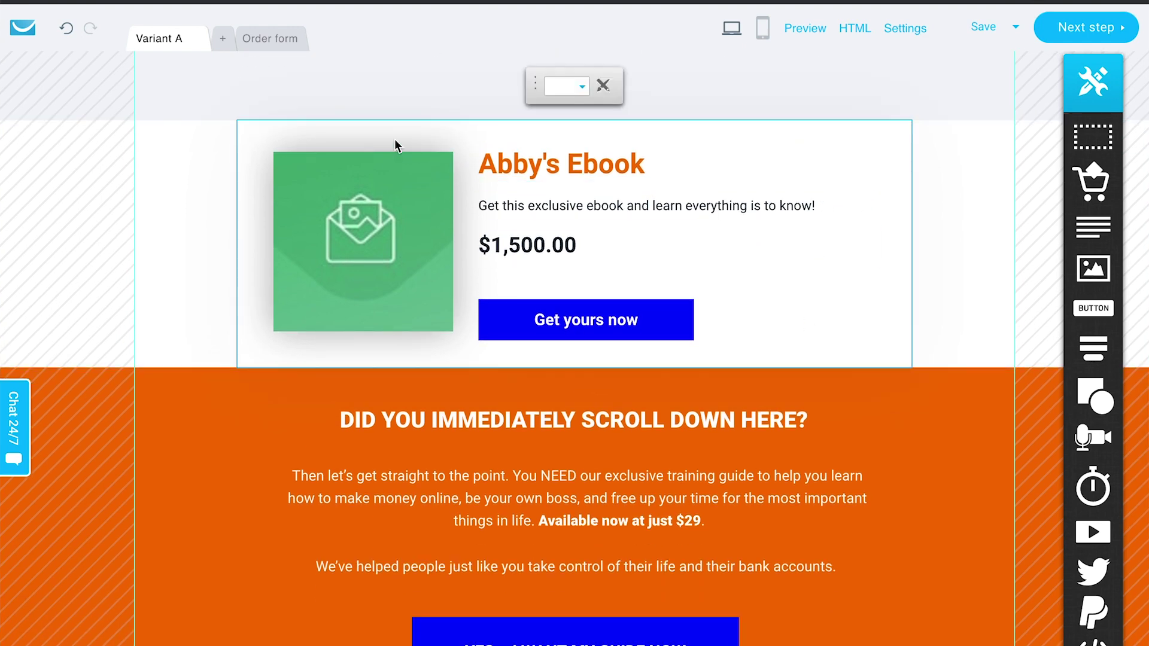
Step: Go back to the first product box and check its options for adding or removing products and changing the layout
scroll(398, 120, down, 15)
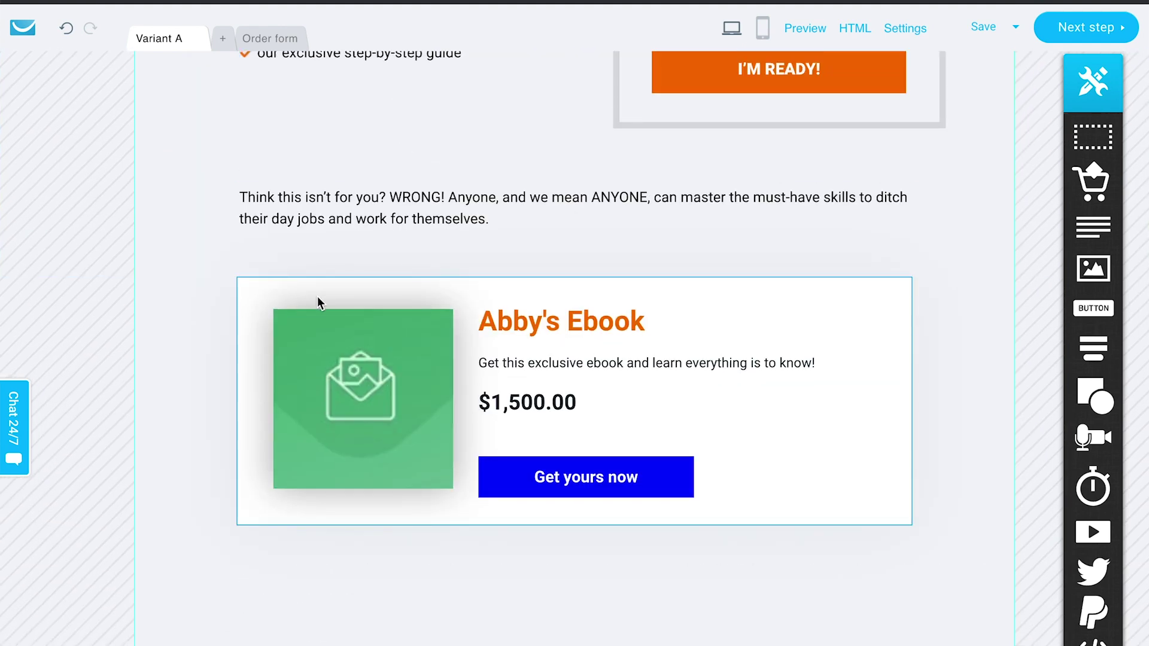
double_click(725, 398)
click(732, 414)
click(547, 289)
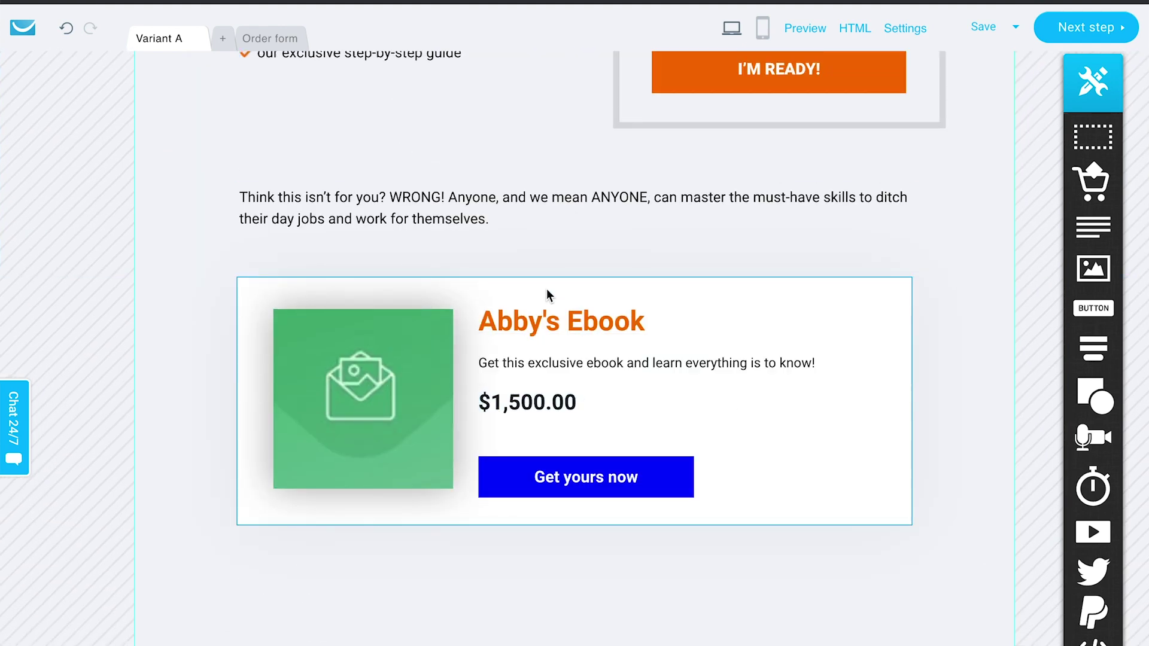
click(561, 260)
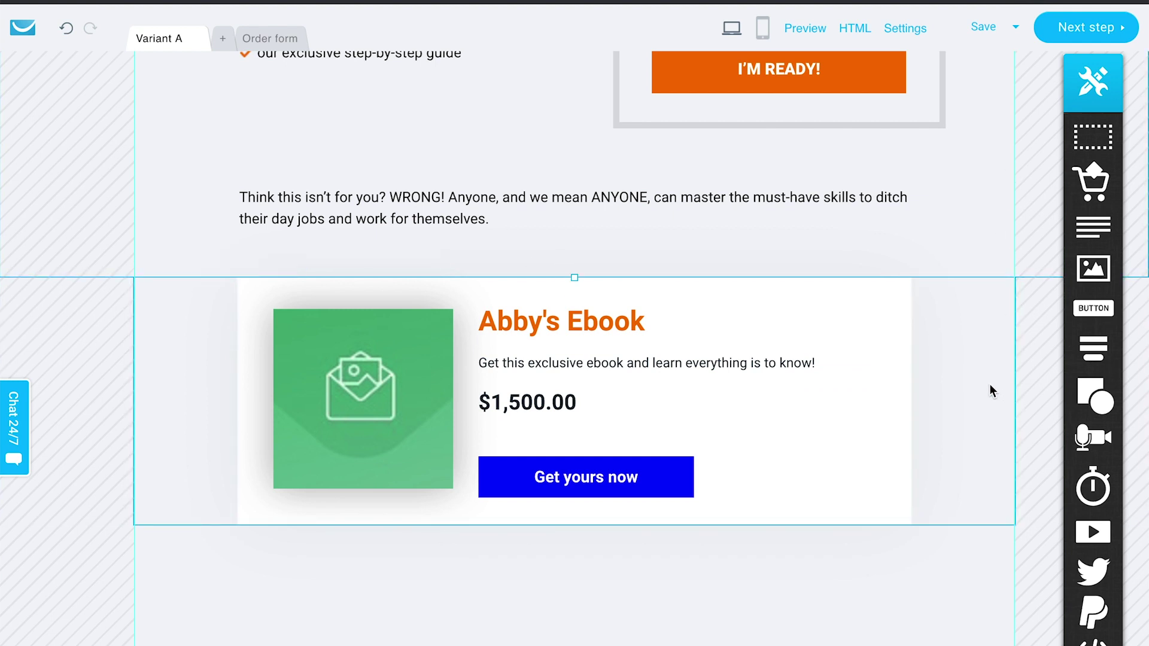
mouse_move(990, 387)
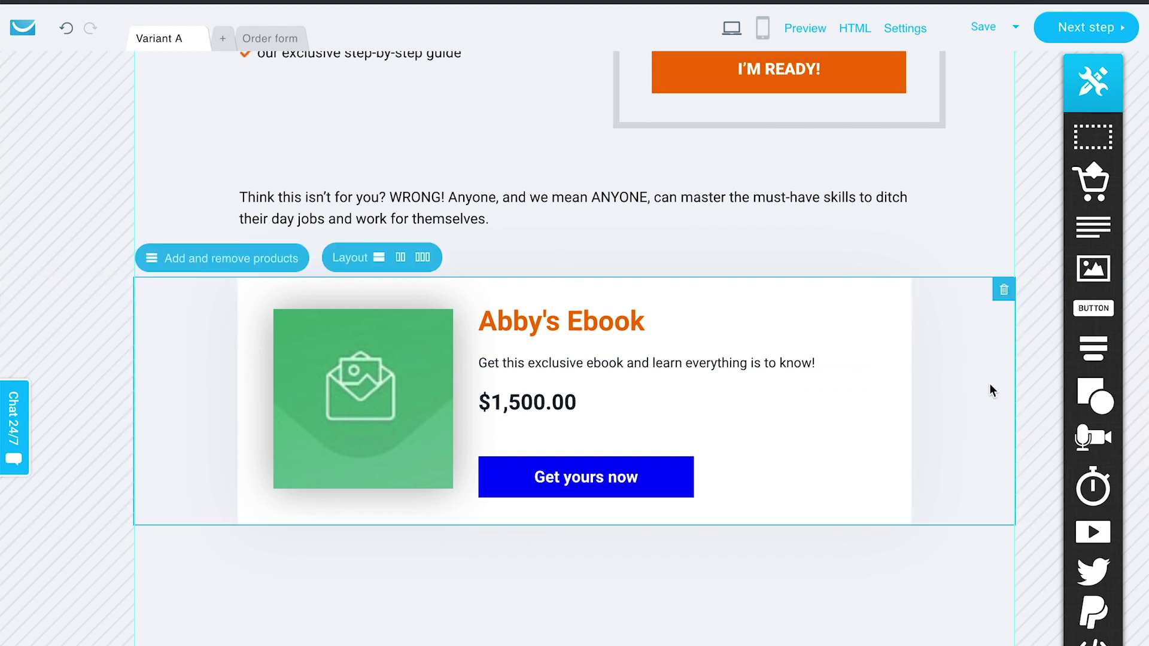
Step: Check the first product box's product selection, close it unchanged, and look through the sales page around the second product box
click(242, 261)
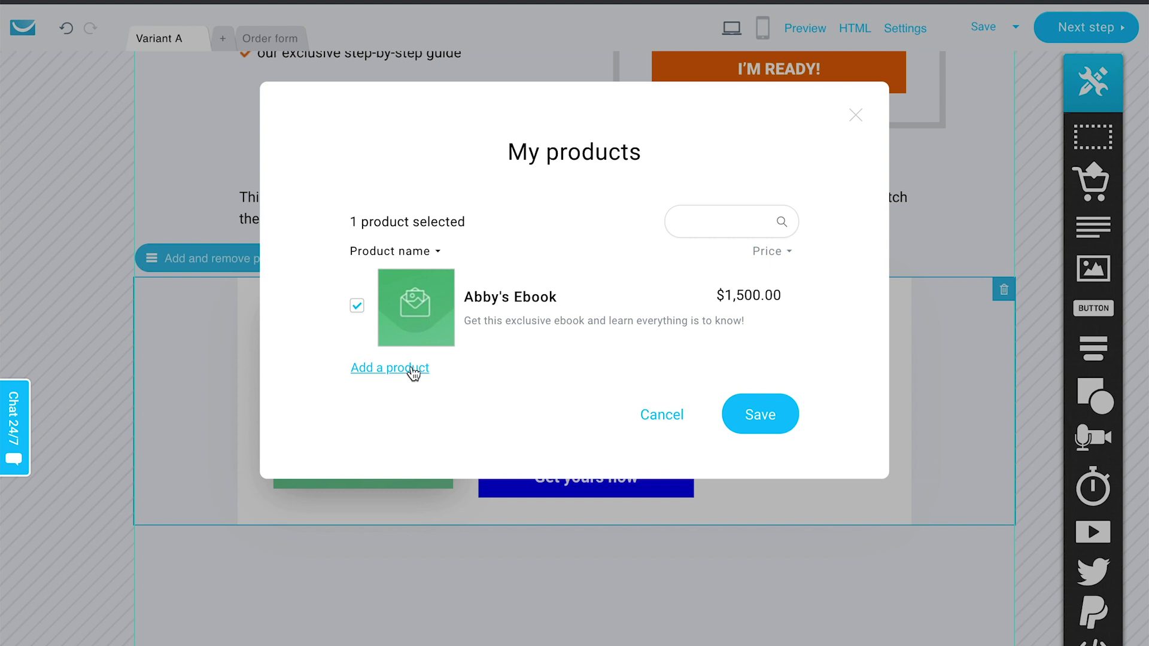
click(854, 116)
scroll(928, 317, down, 8)
scroll(928, 324, down, 15)
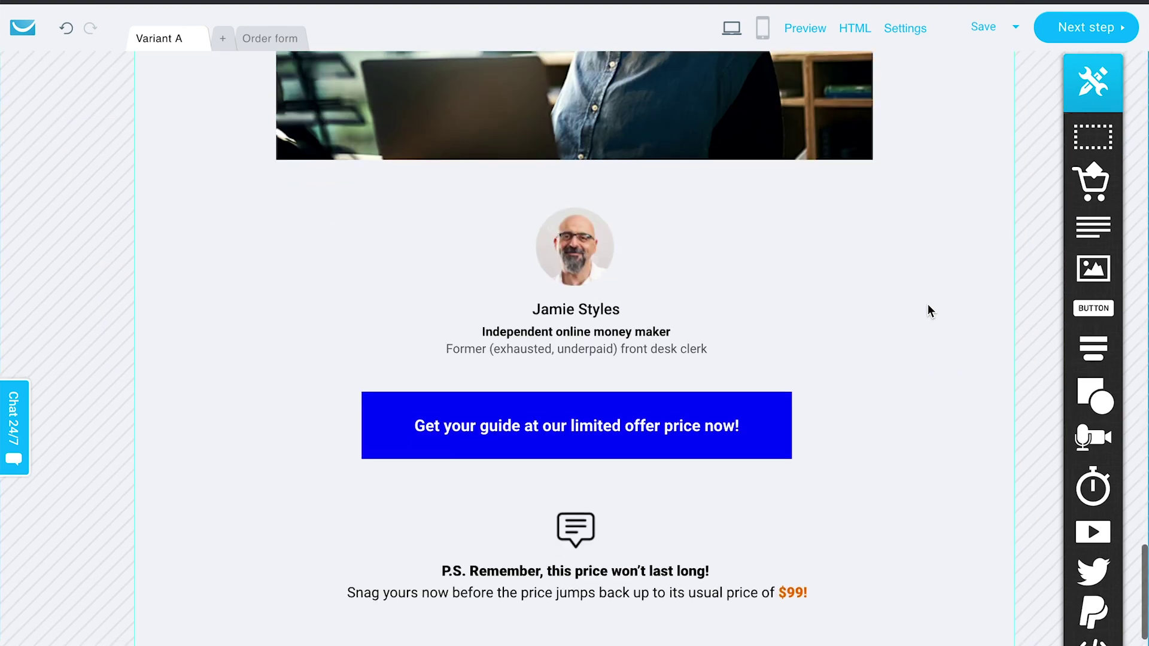
scroll(928, 311, up, 6)
scroll(928, 310, up, 8)
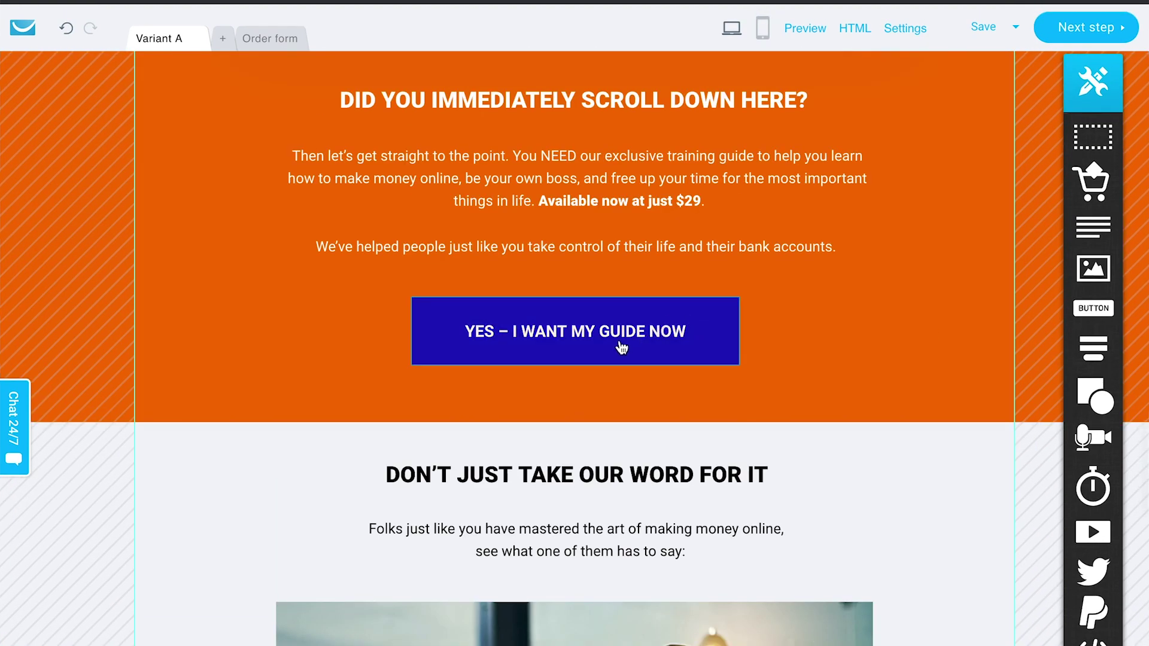
scroll(623, 346, up, 6)
scroll(624, 347, down, 1)
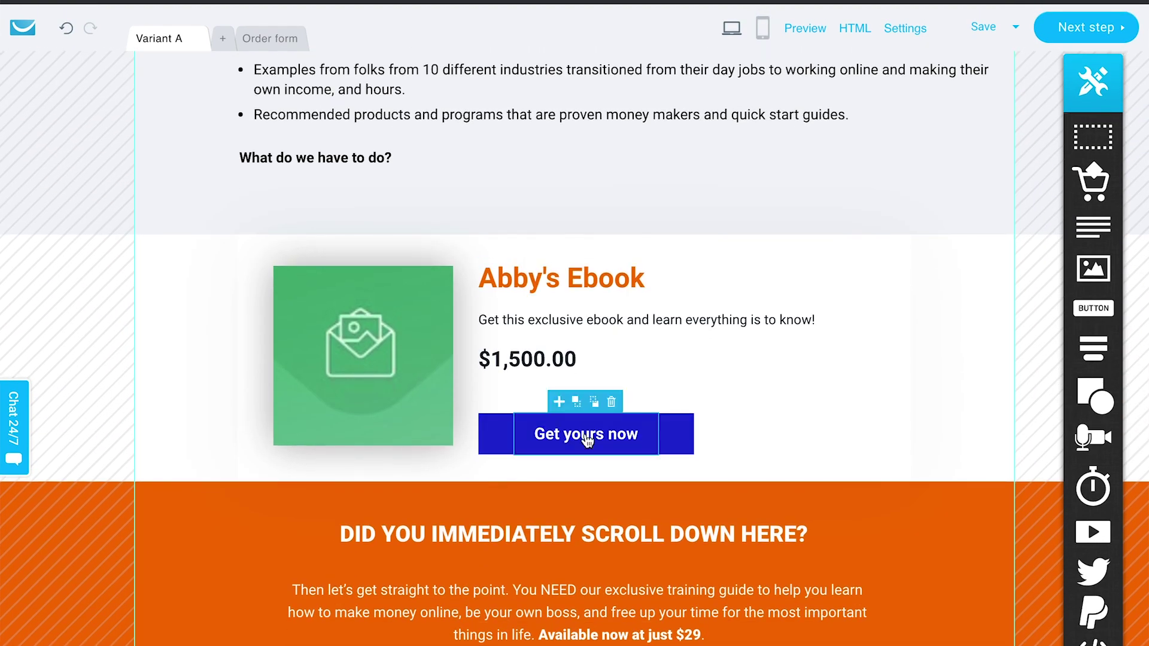
Step: Open the order form page and look through it from the contact details to the product and order button
click(280, 38)
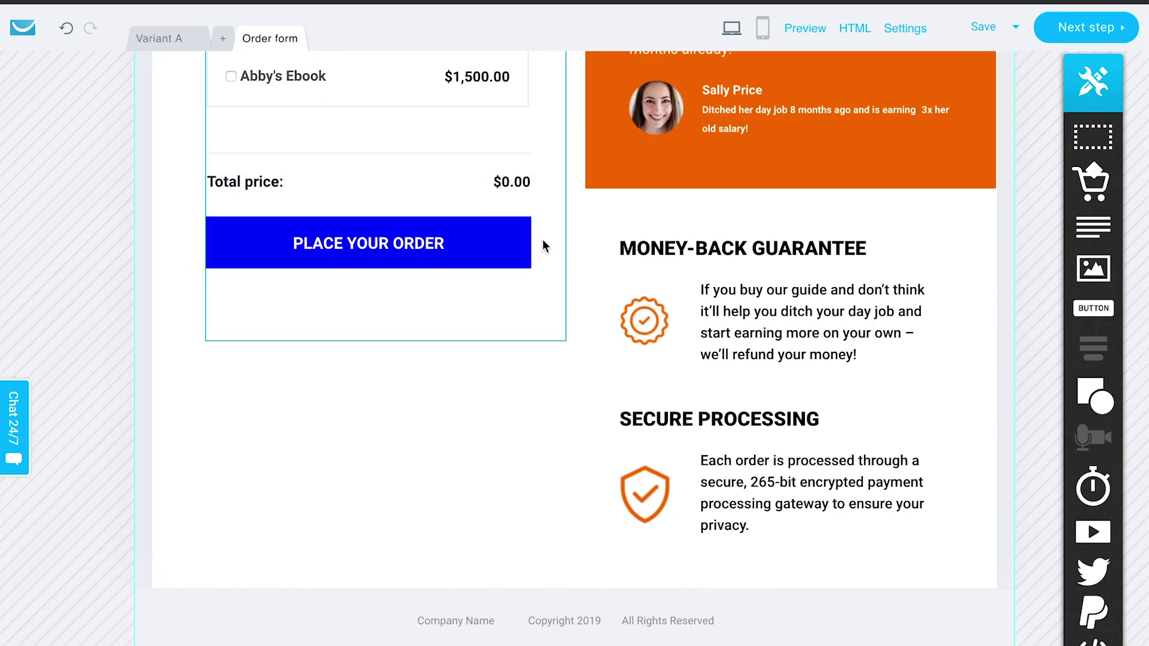
scroll(542, 244, up, 10)
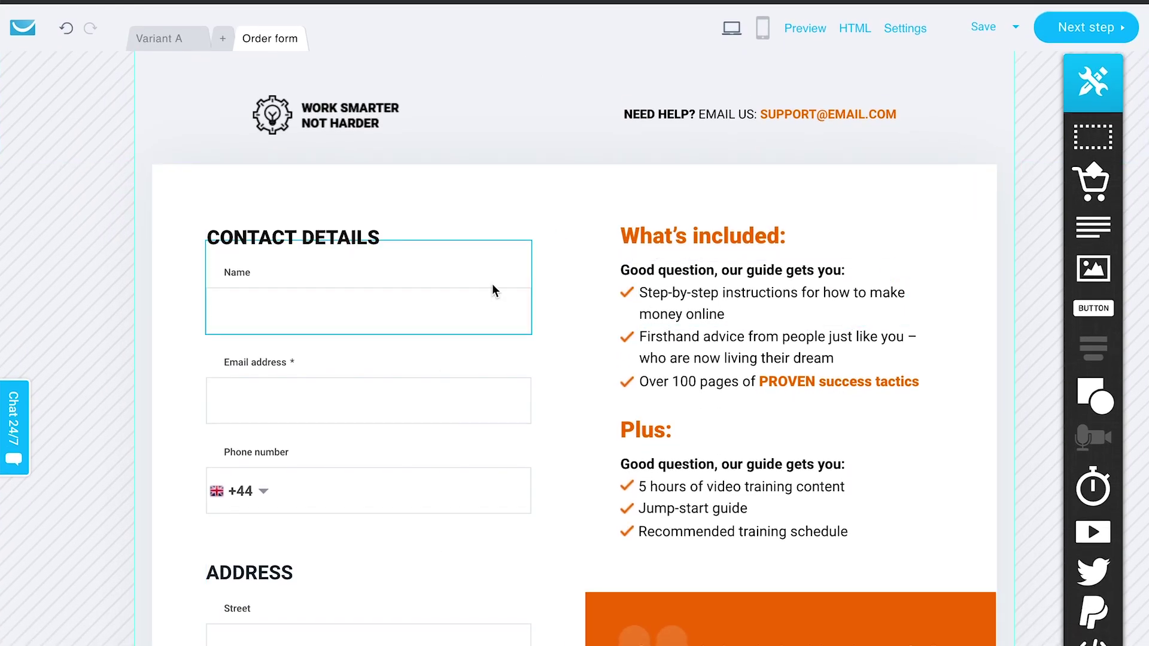
scroll(532, 413, down, 7)
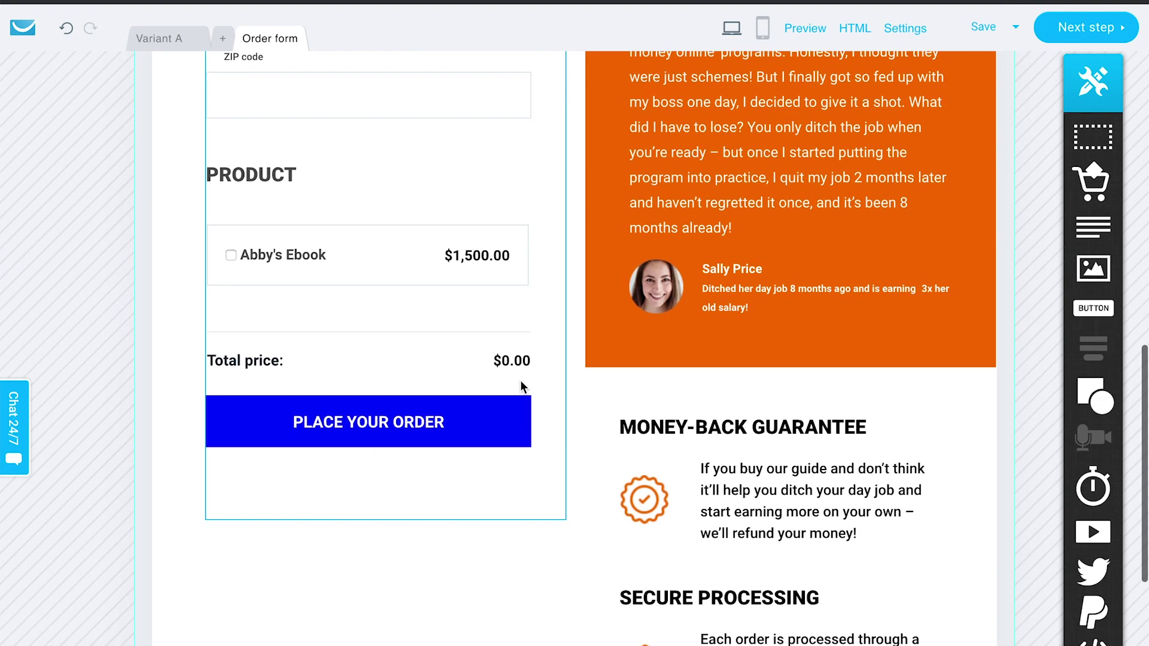
scroll(444, 242, up, 15)
scroll(444, 242, up, 2)
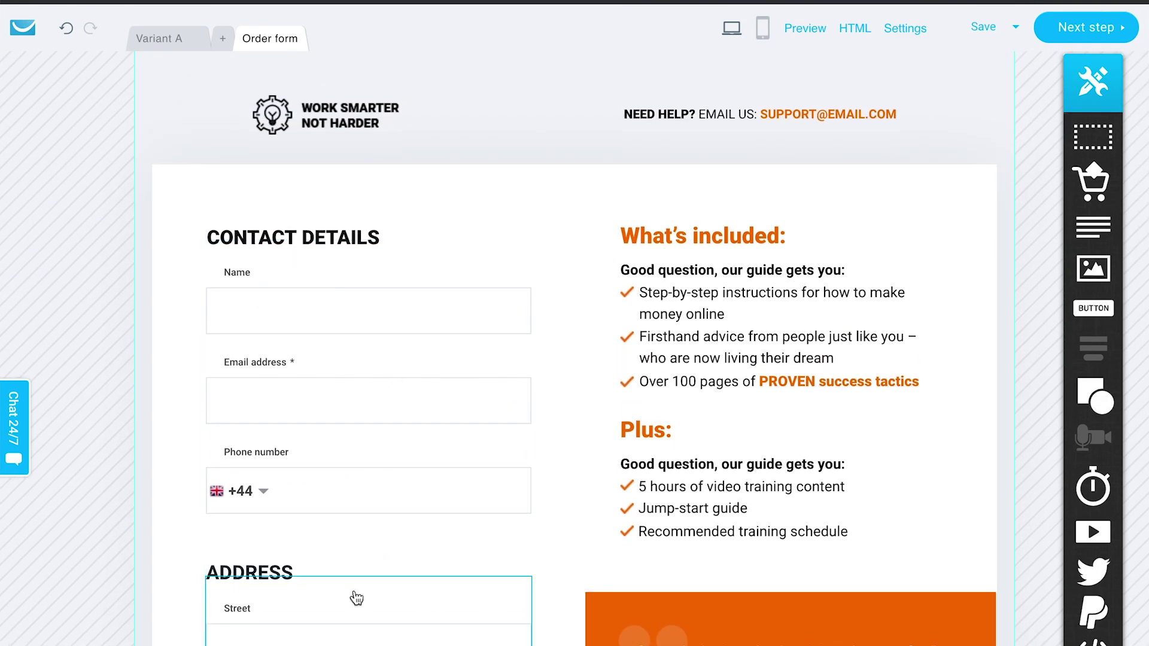
Step: Select the order form's webform and review its contact, address and product sections
click(489, 256)
click(562, 290)
scroll(561, 290, down, 2)
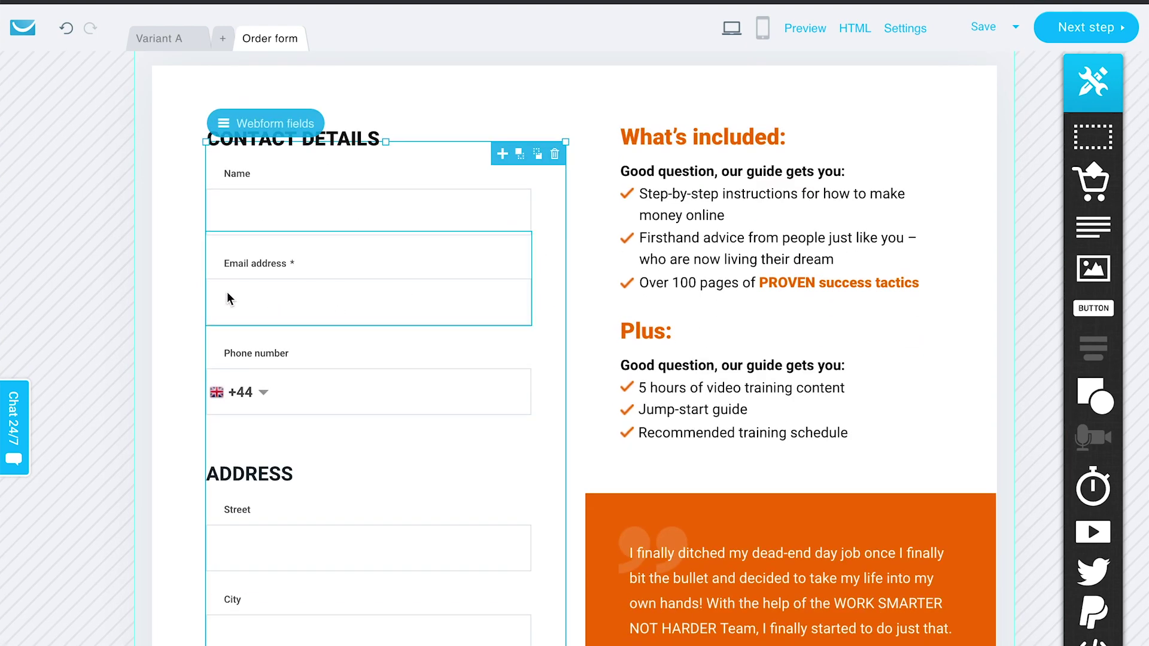
scroll(386, 326, down, 12)
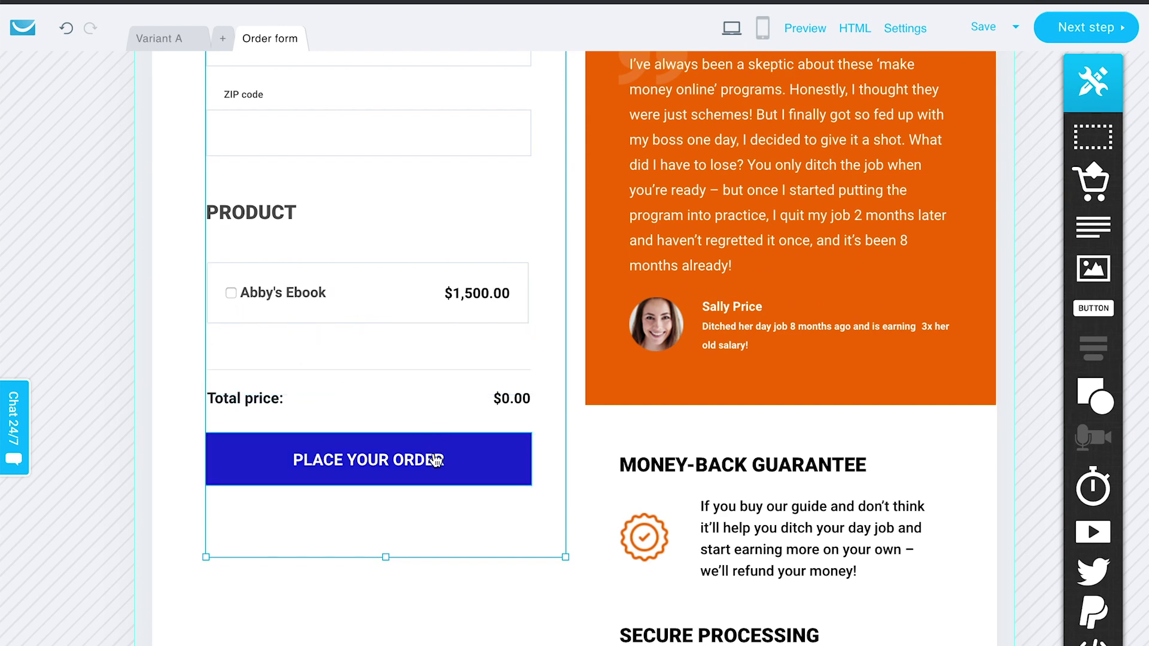
scroll(436, 461, up, 12)
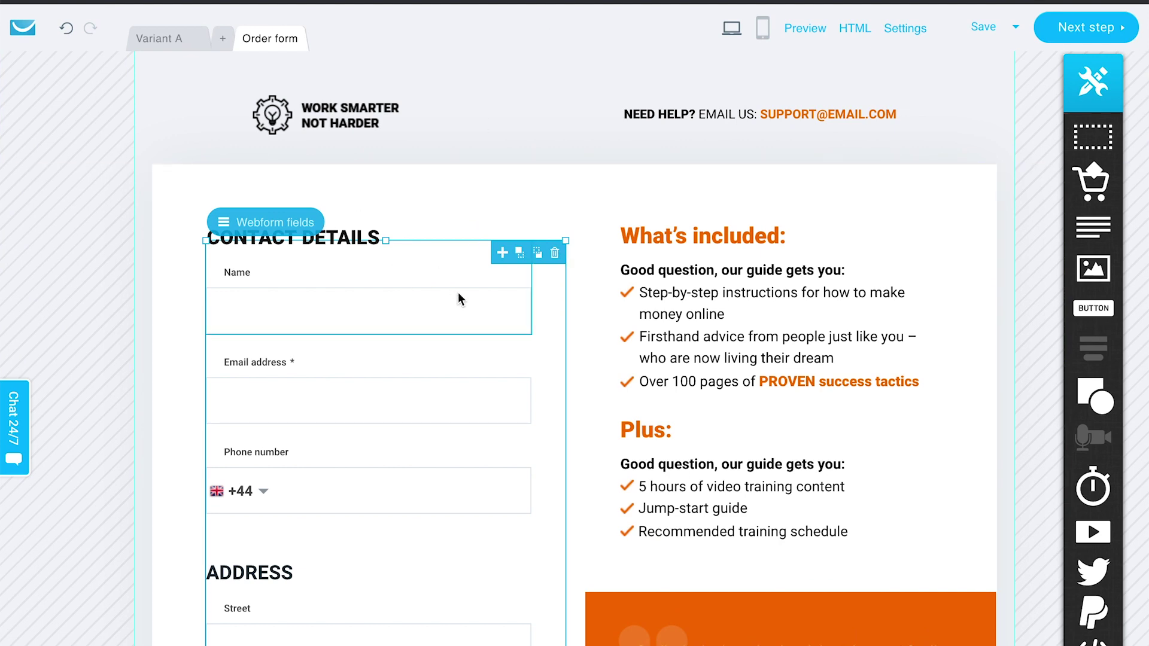
scroll(374, 462, down, 13)
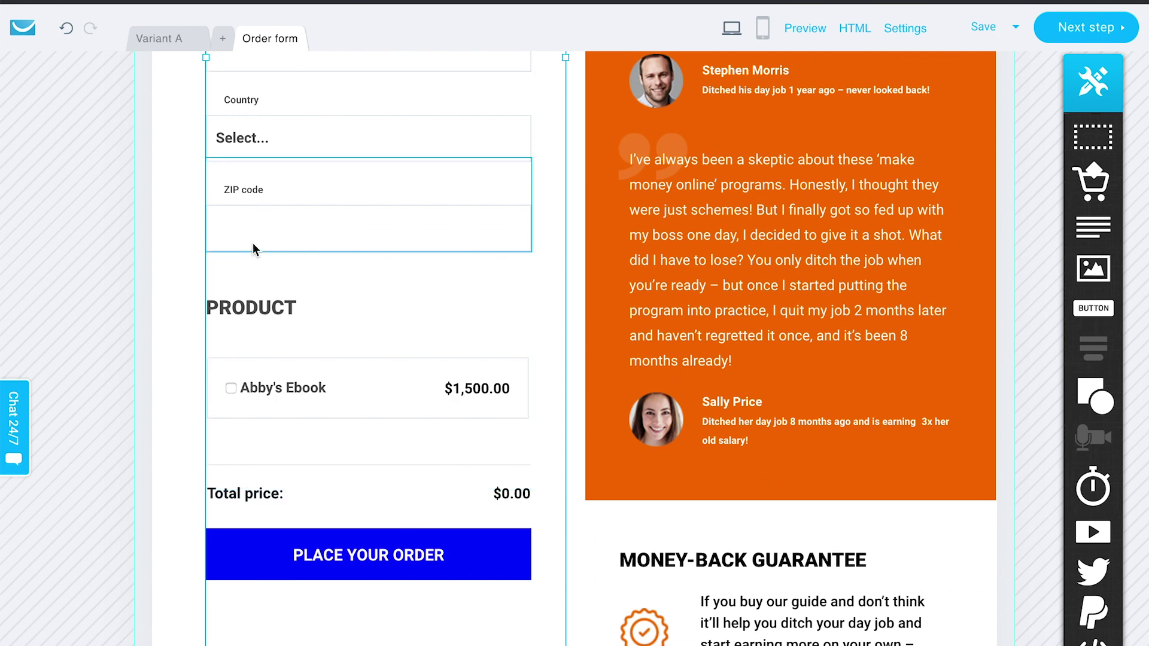
scroll(430, 312, up, 1)
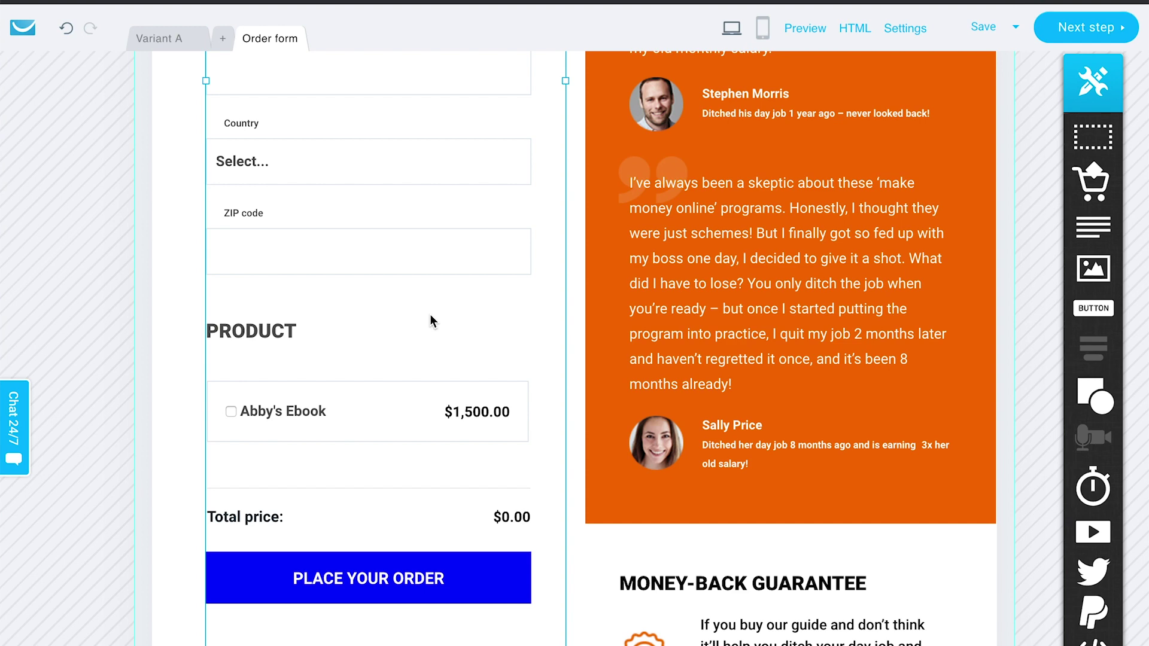
scroll(429, 314, down, 3)
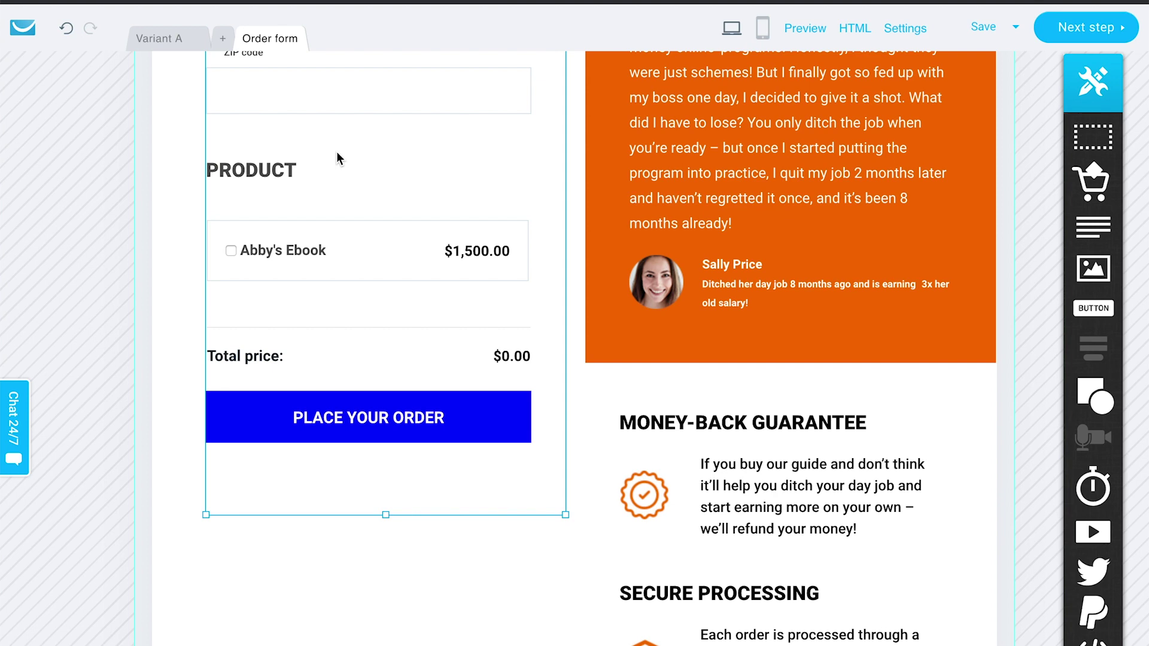
scroll(337, 158, up, 15)
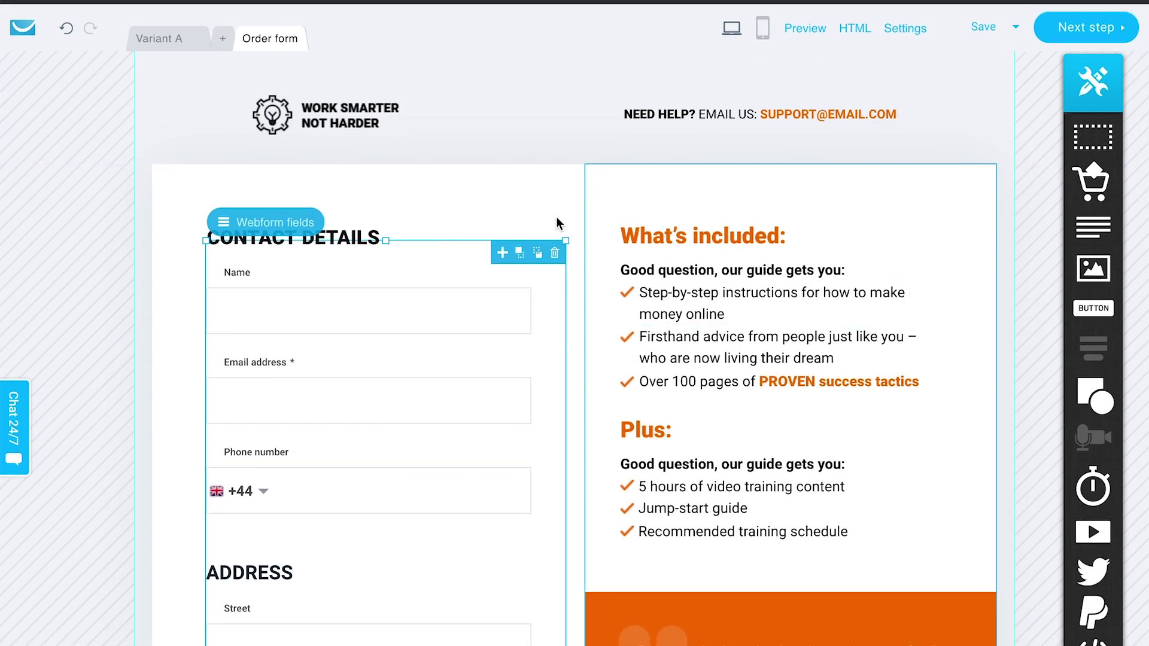
Step: Check which order form fields can be included or required, and inspect the Country field and product section
click(298, 229)
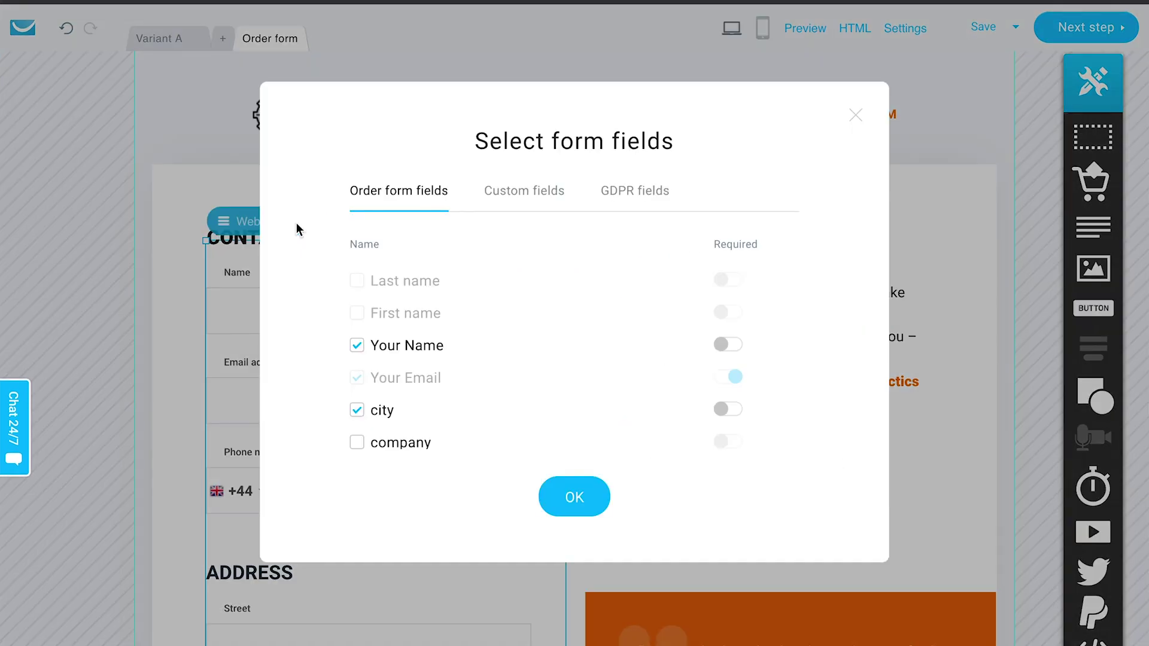
click(854, 116)
scroll(472, 338, down, 10)
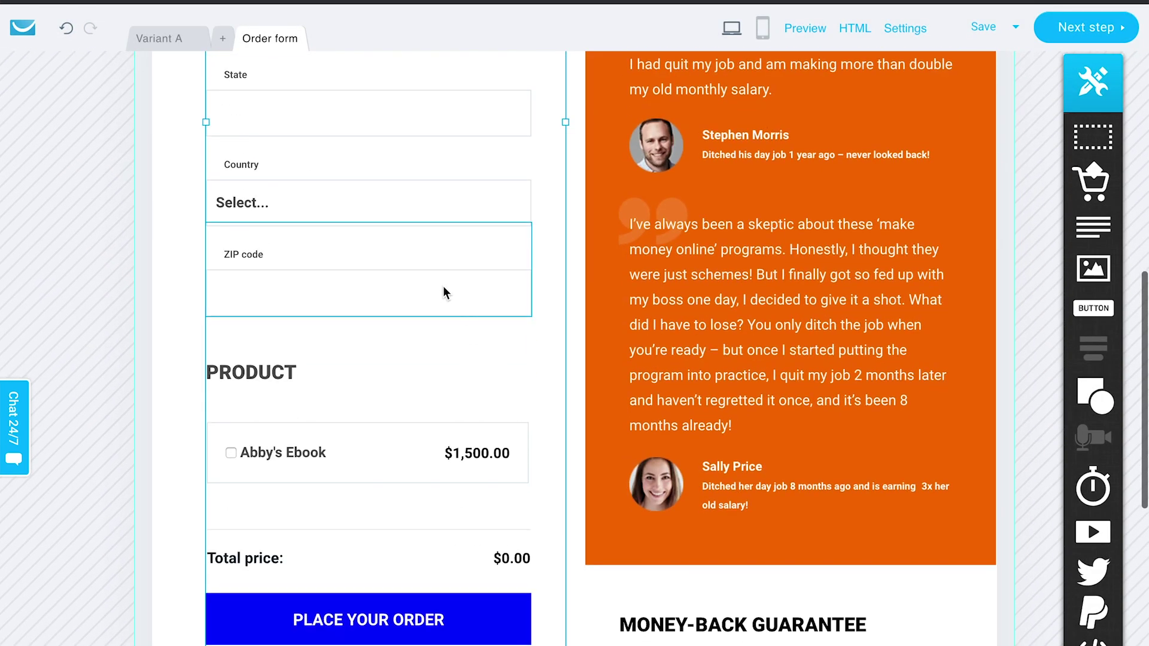
click(294, 221)
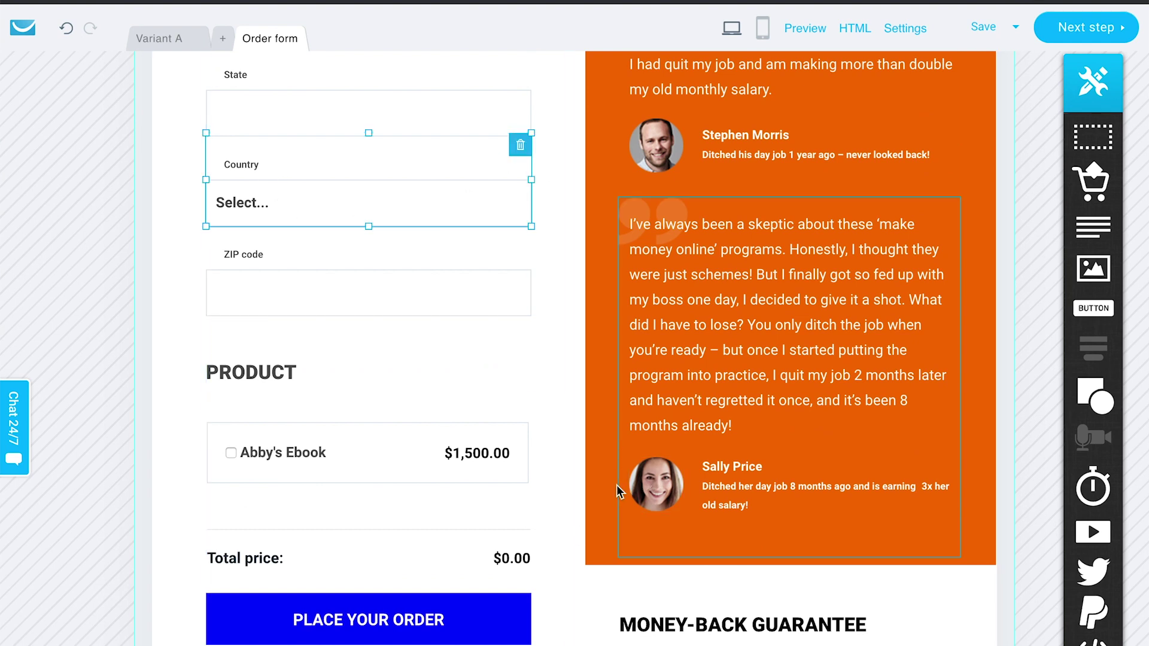
click(583, 478)
scroll(574, 488, down, 2)
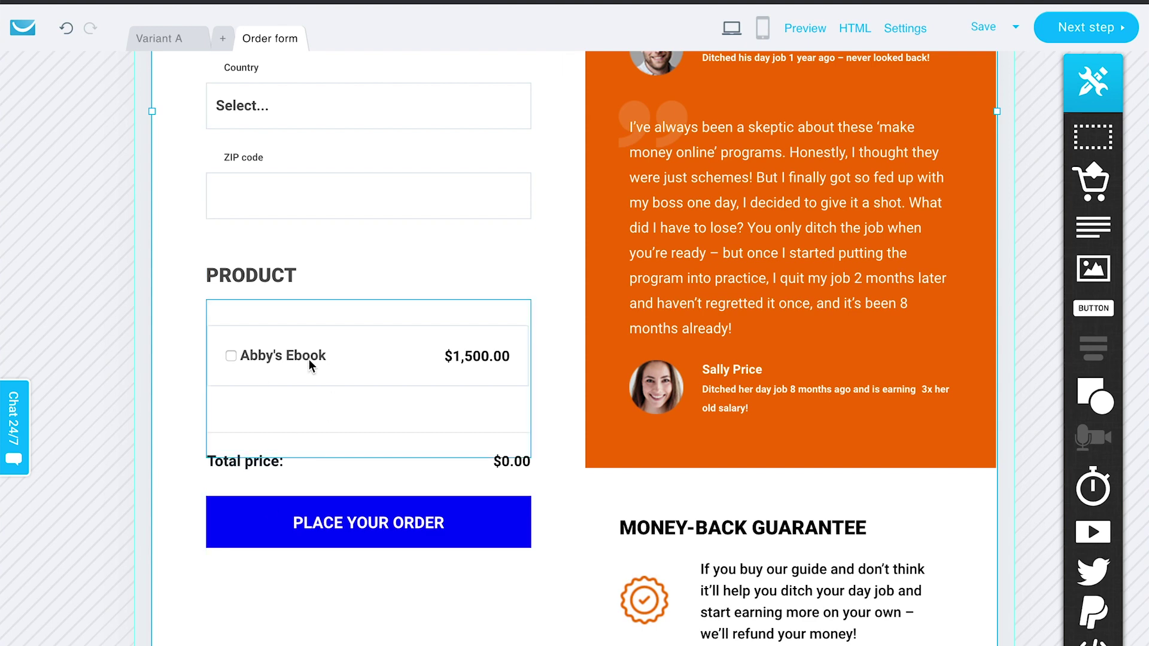
Step: Review the order form's "What's included" text, testimonials, money-back guarantee and secure processing sections
scroll(321, 365, up, 15)
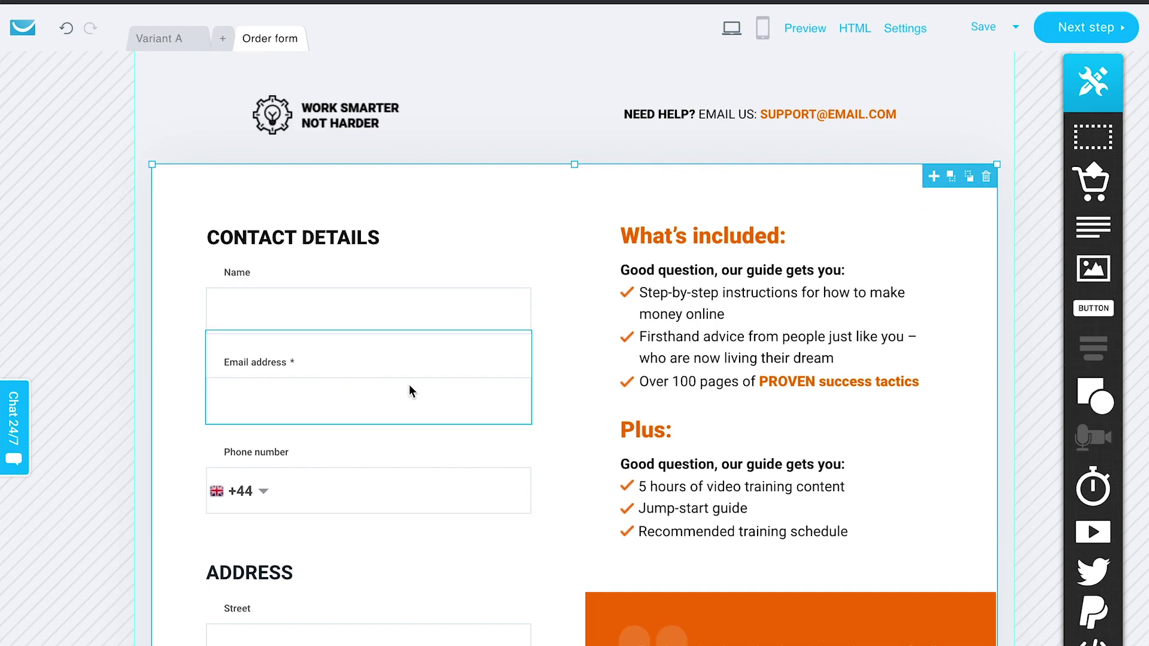
scroll(501, 402, down, 2)
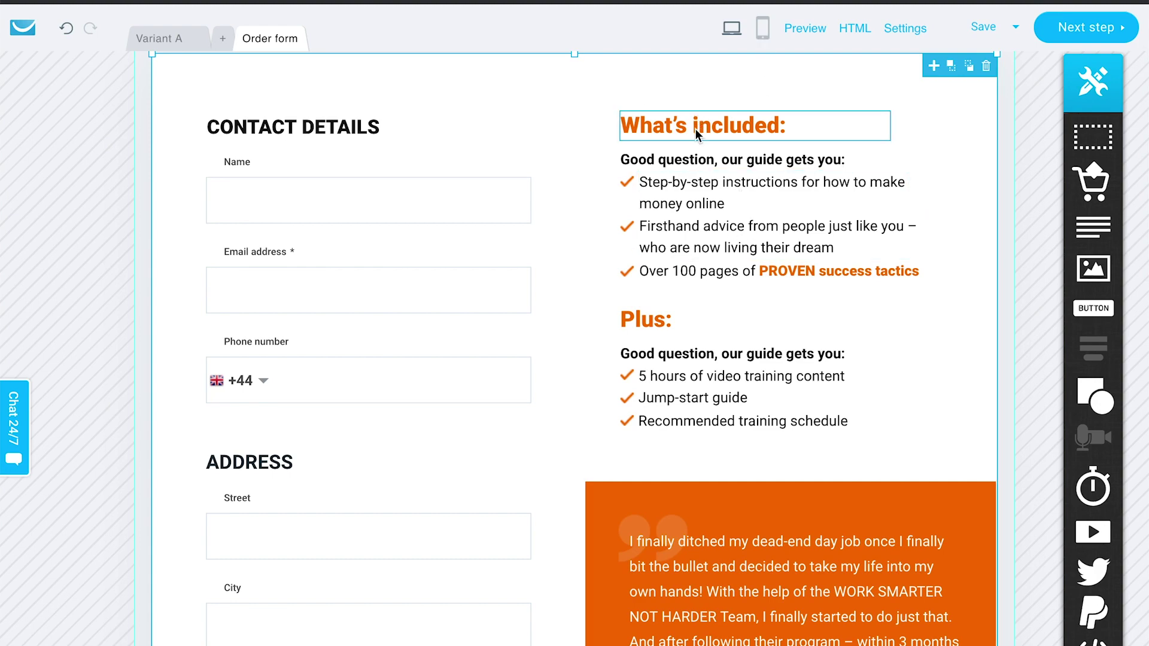
scroll(692, 265, down, 1)
scroll(693, 265, down, 15)
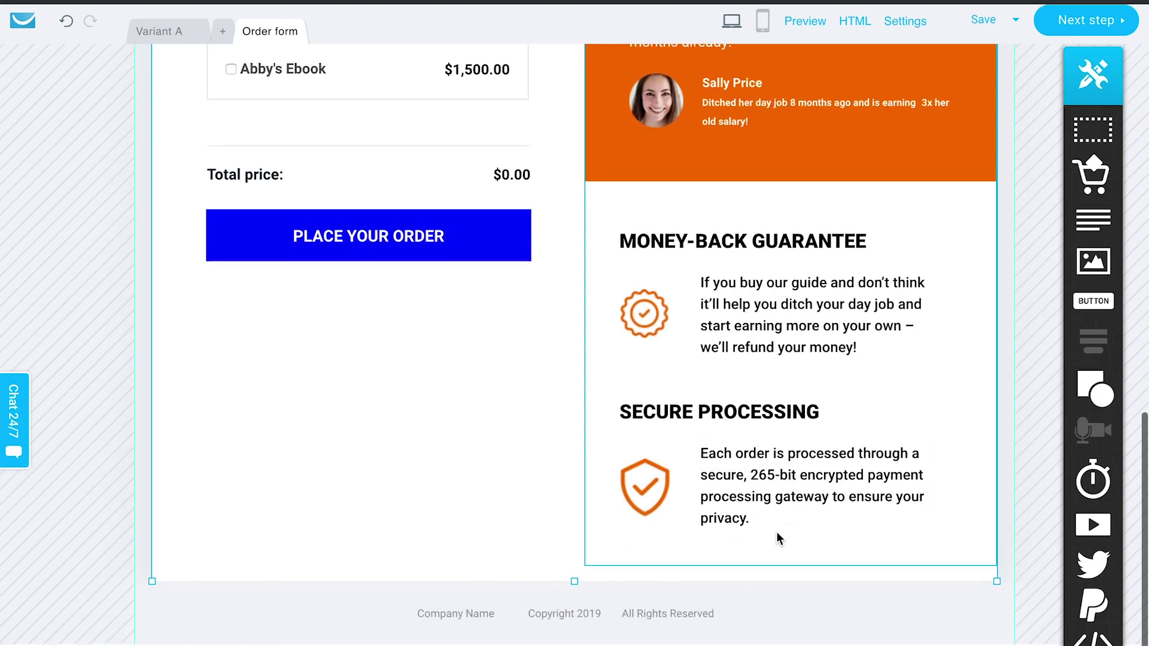
scroll(799, 449, up, 15)
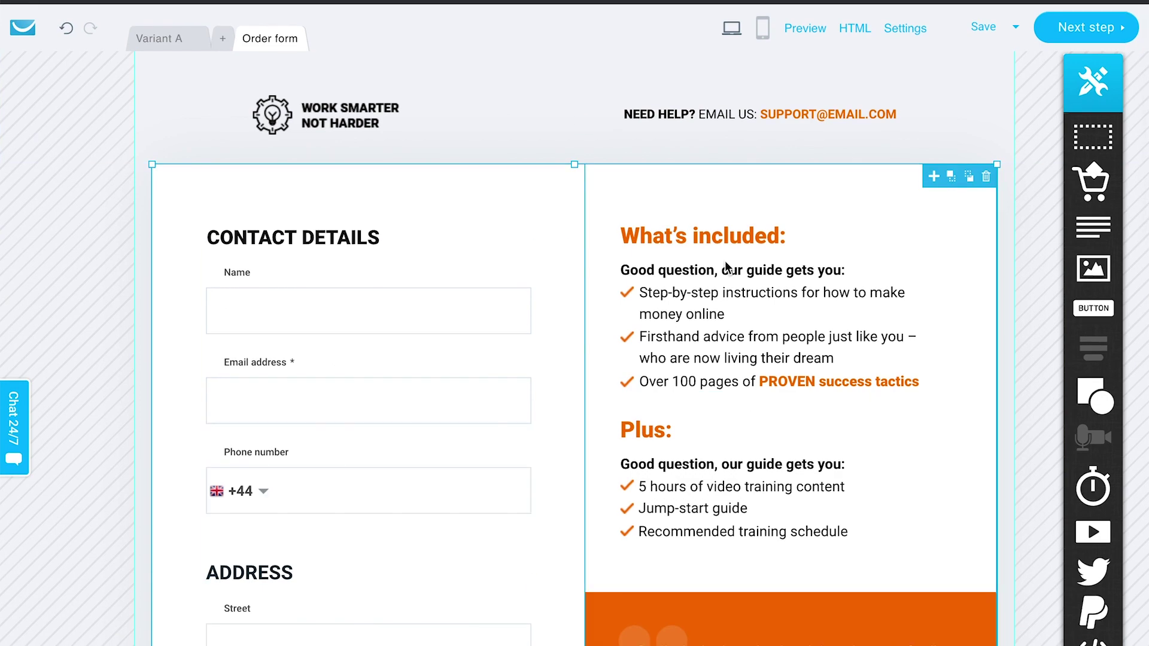
Step: Continue to the sales page settings and set the page title to "Abby's Exclusive Ebook" and the description to "Get it now!"
click(1086, 46)
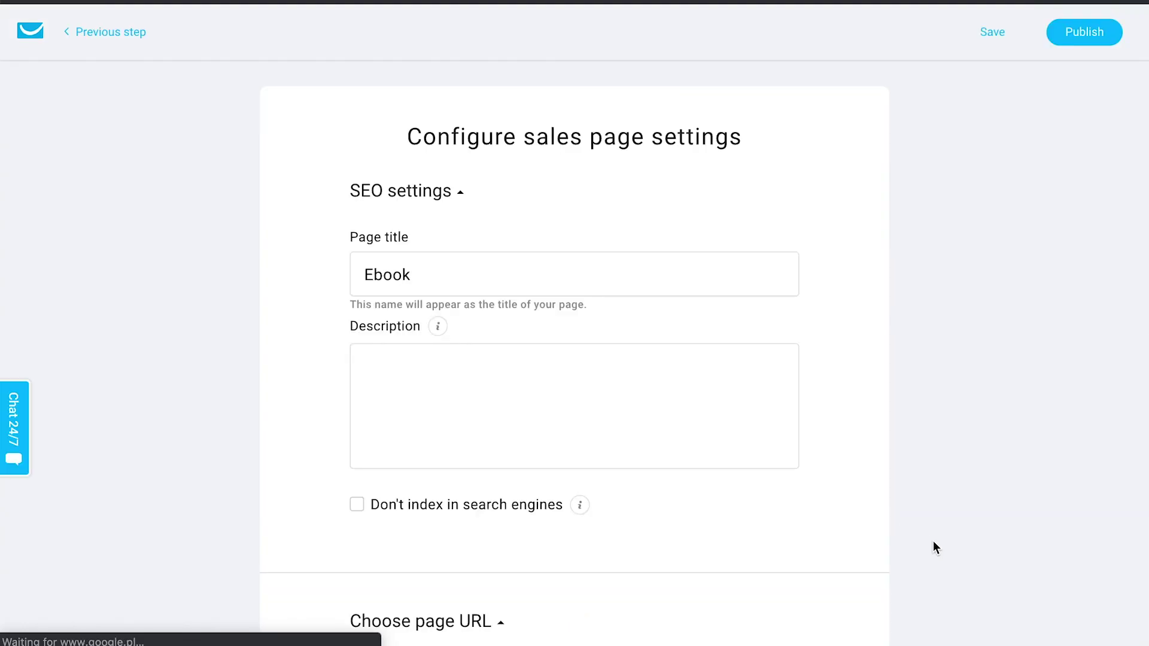
scroll(932, 541, down, 2)
scroll(928, 319, up, 2)
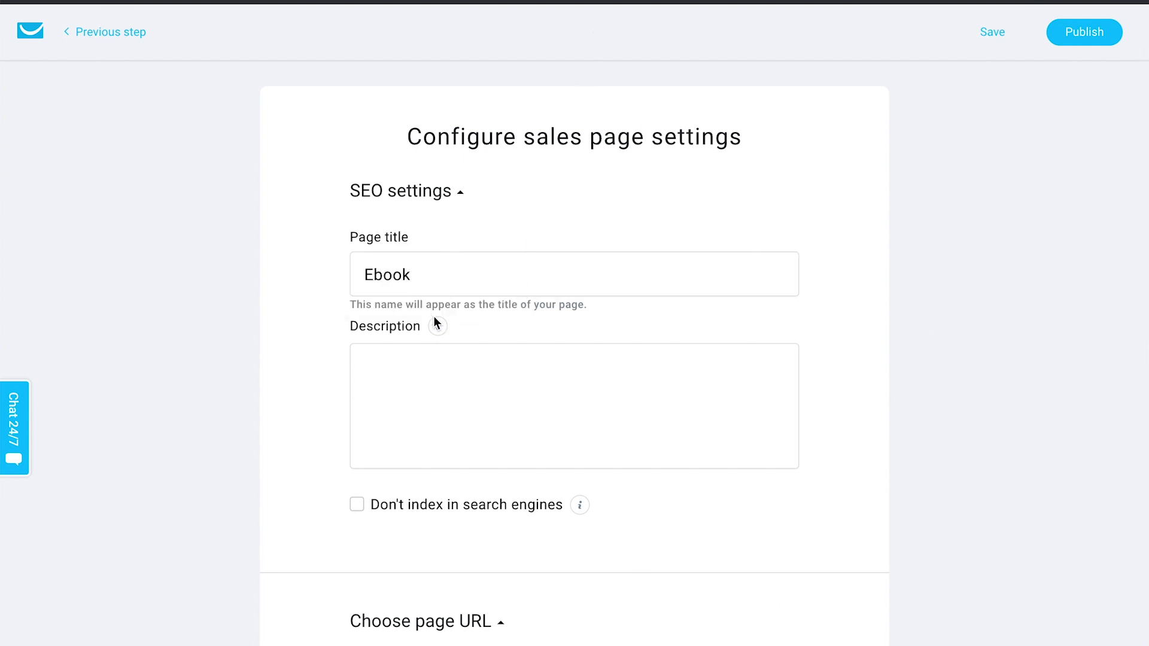
mouse_move(441, 325)
double_click(446, 279)
text(Abby's Exclusive)
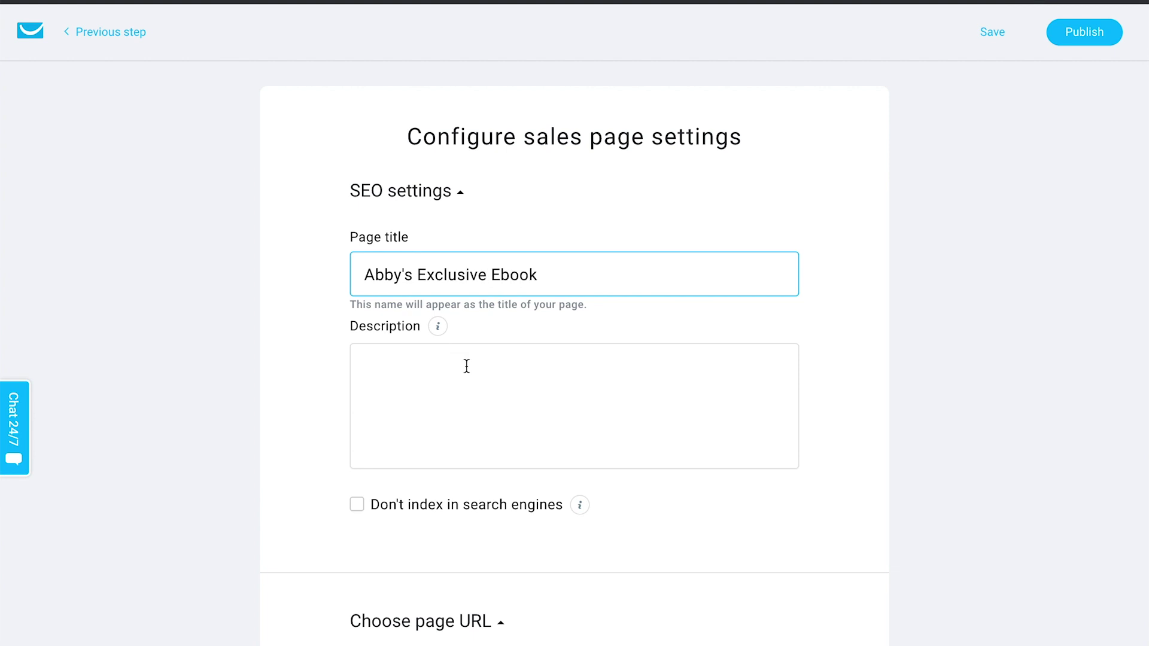
click(466, 366)
text(Get it now!)
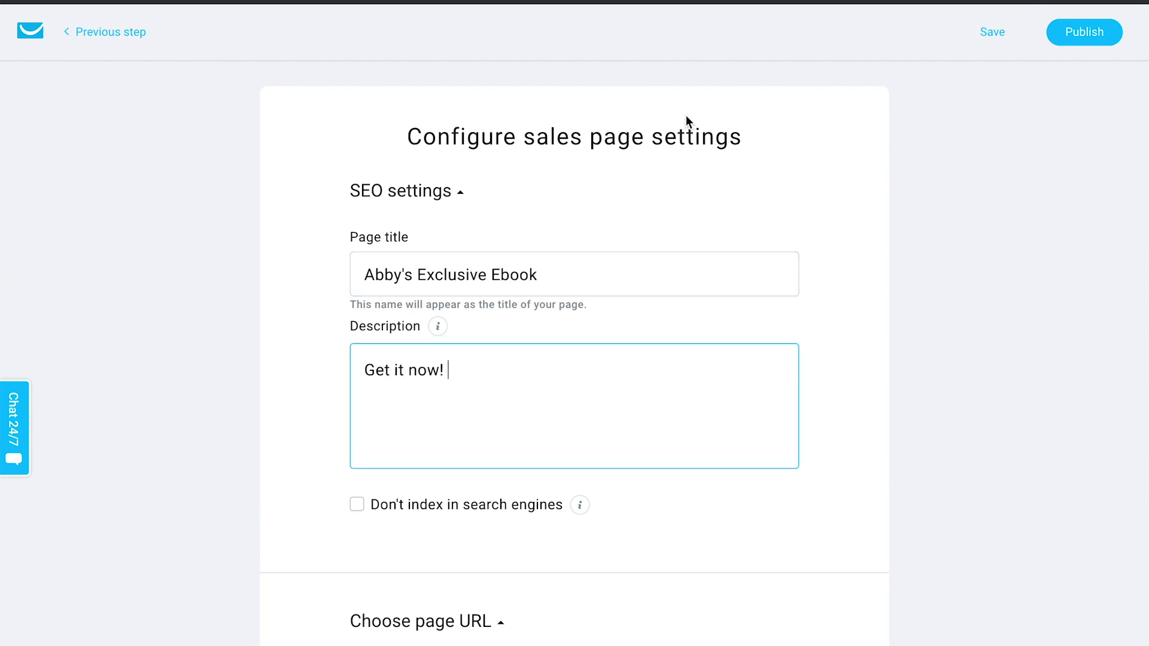
Step: Review the sales page's SEO and page URL settings, and check which own domains can be assigned
scroll(670, 562, down, 2)
scroll(817, 389, up, 1)
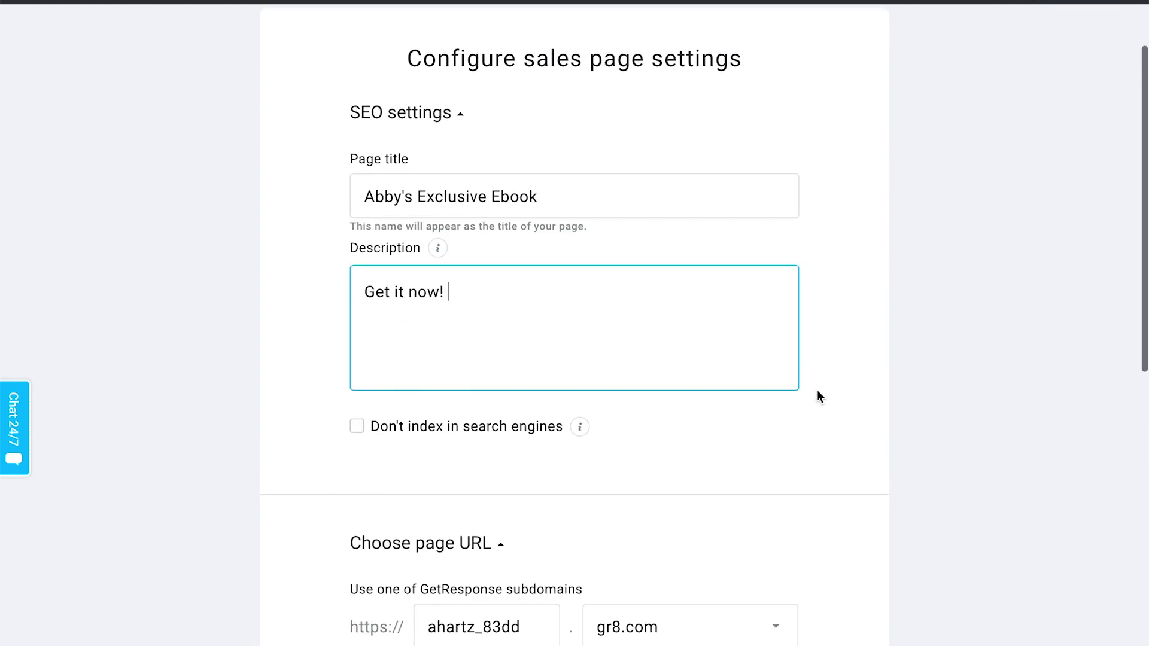
scroll(818, 395, up, 1)
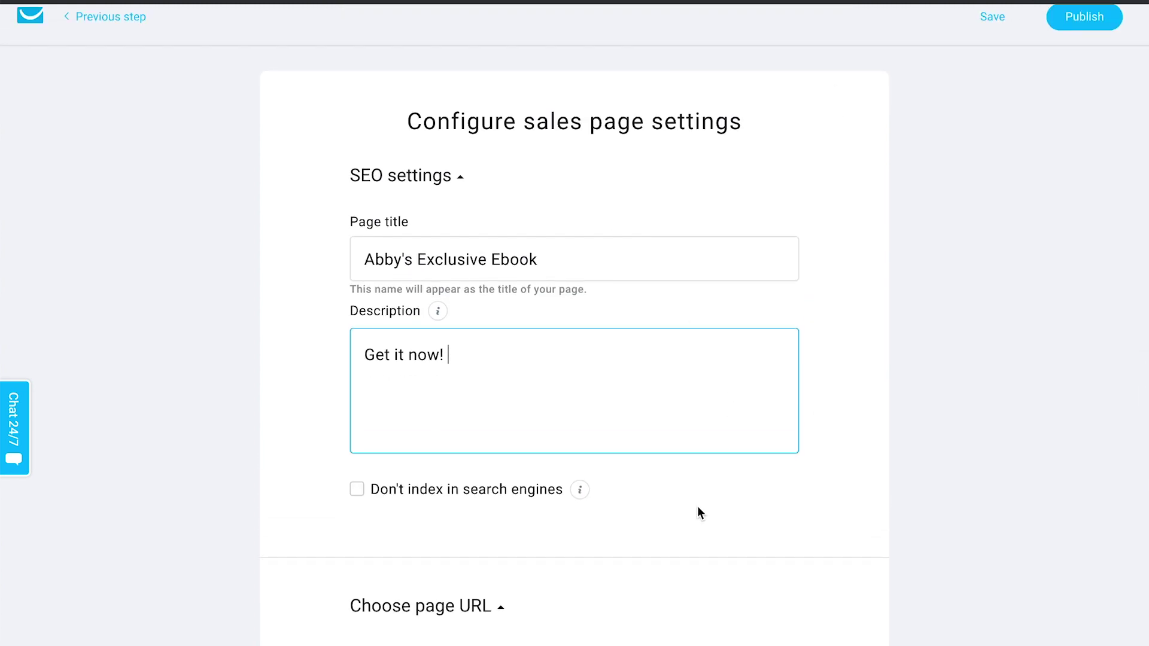
scroll(721, 491, down, 3)
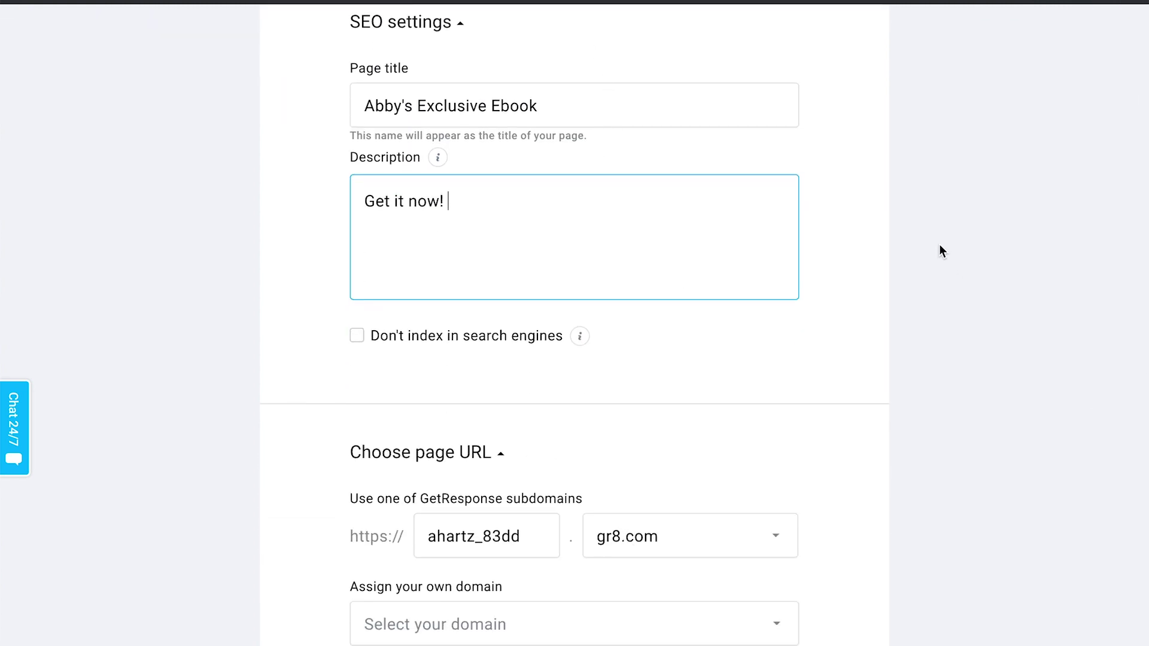
scroll(730, 454, up, 3)
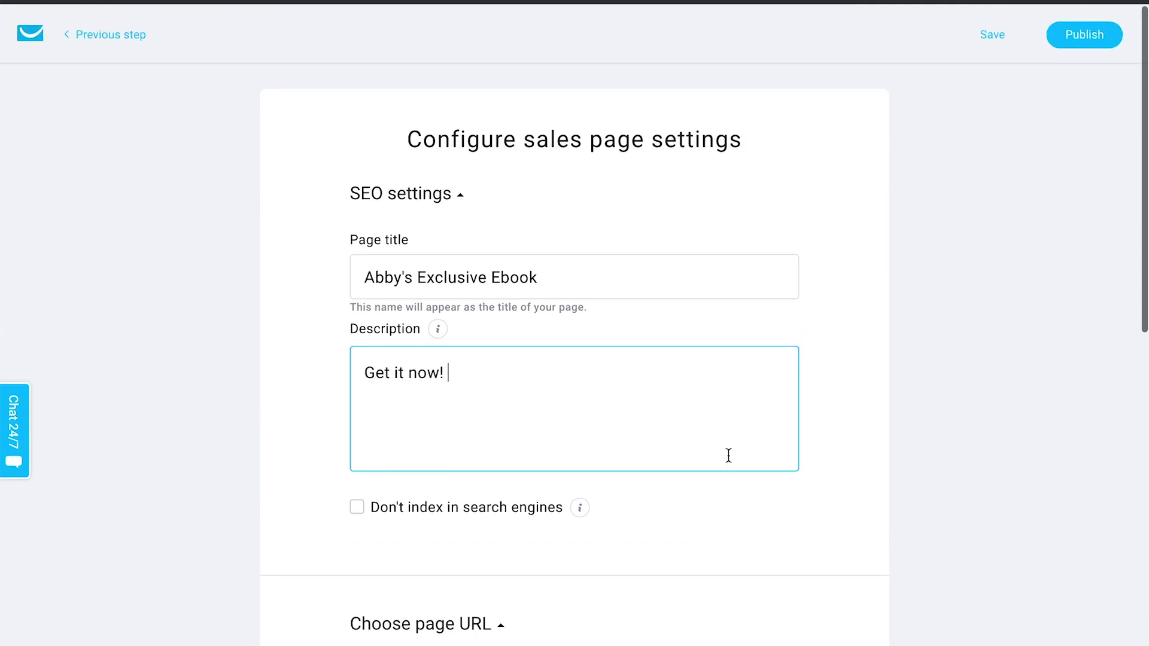
scroll(806, 429, down, 6)
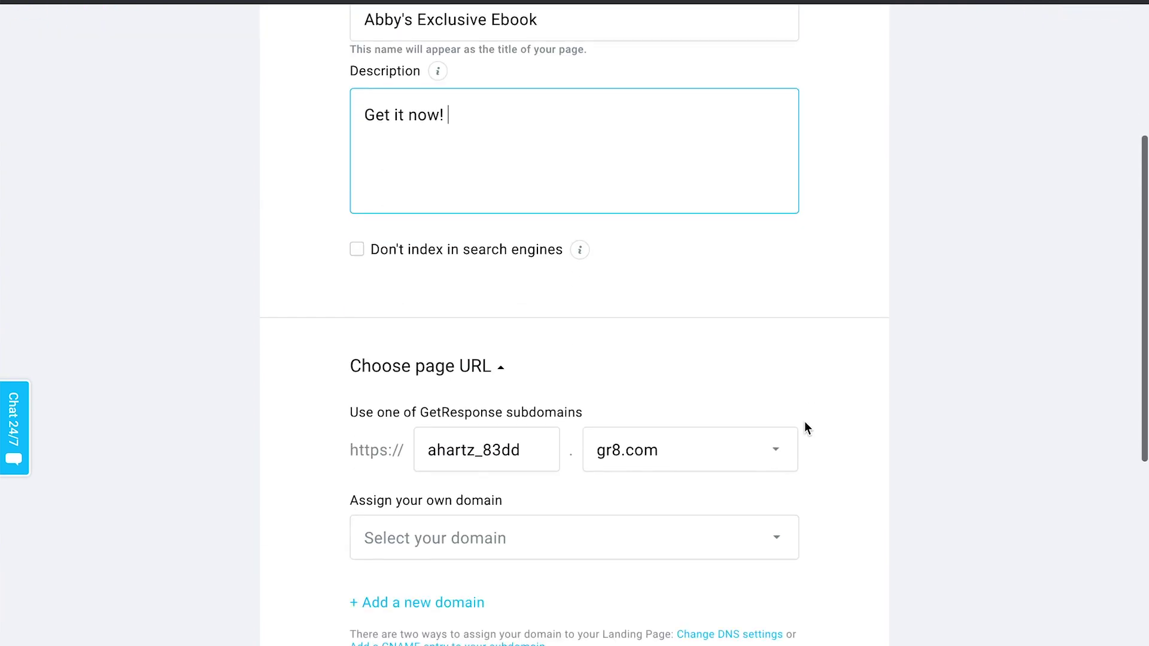
scroll(806, 428, down, 3)
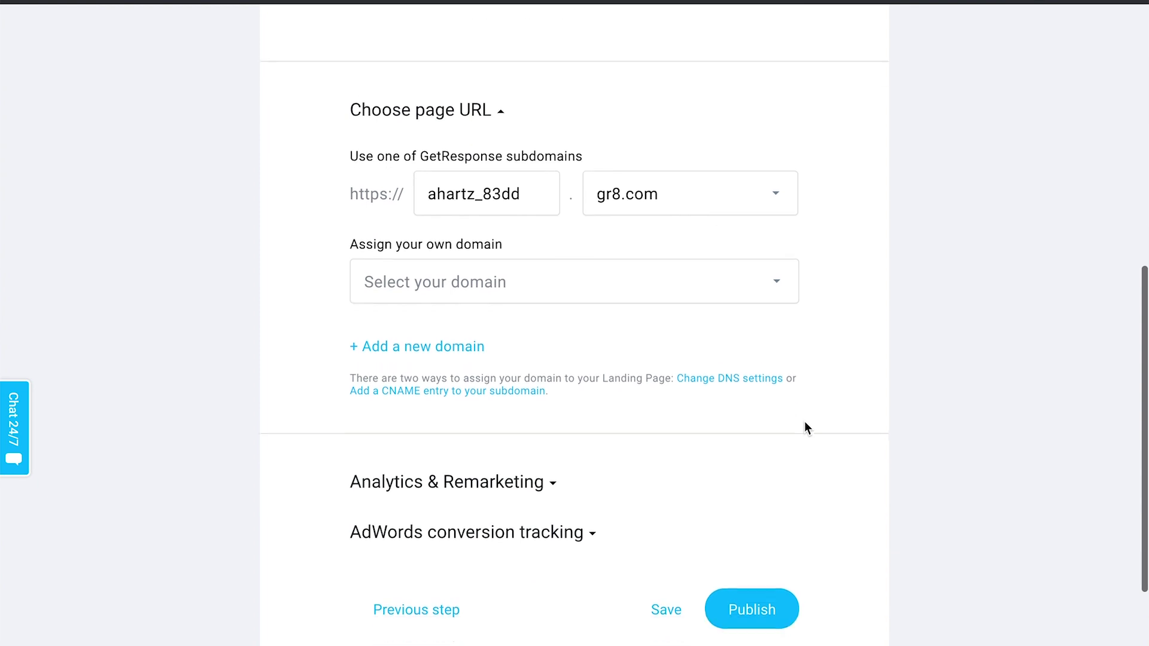
scroll(970, 276, down, 1)
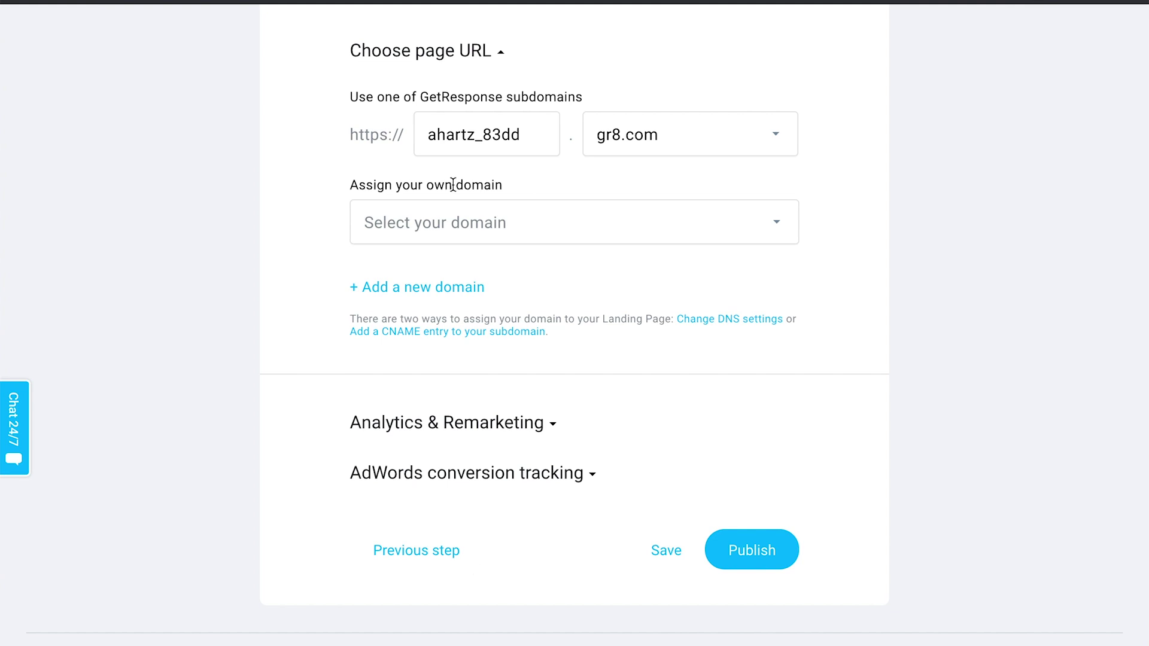
click(522, 222)
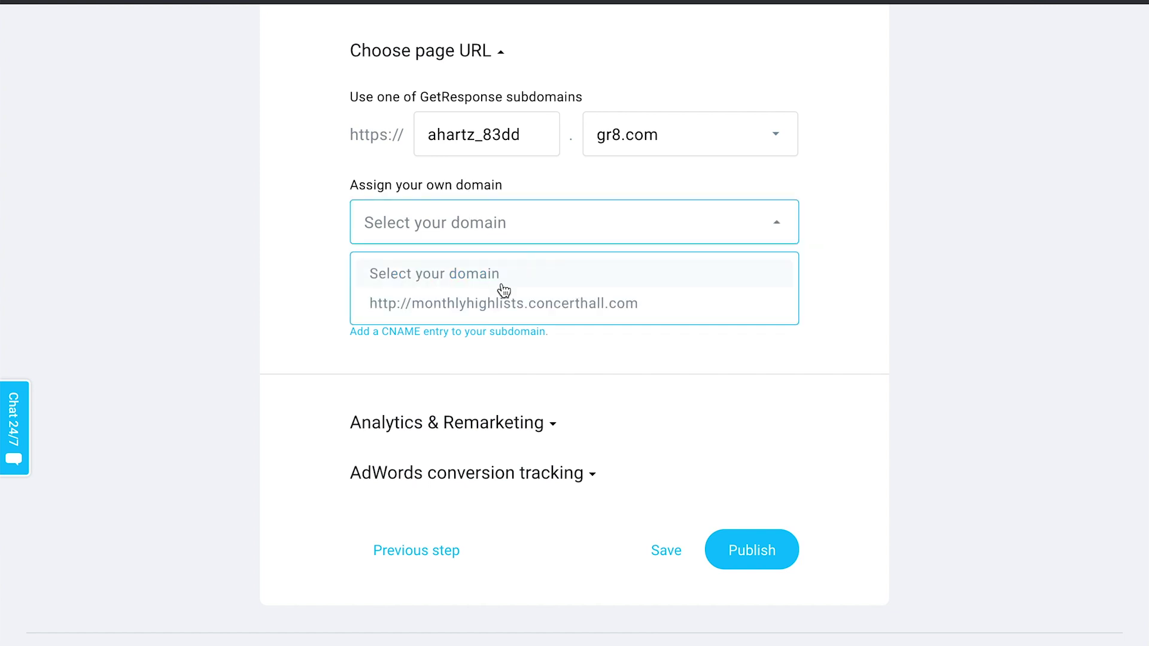
click(863, 368)
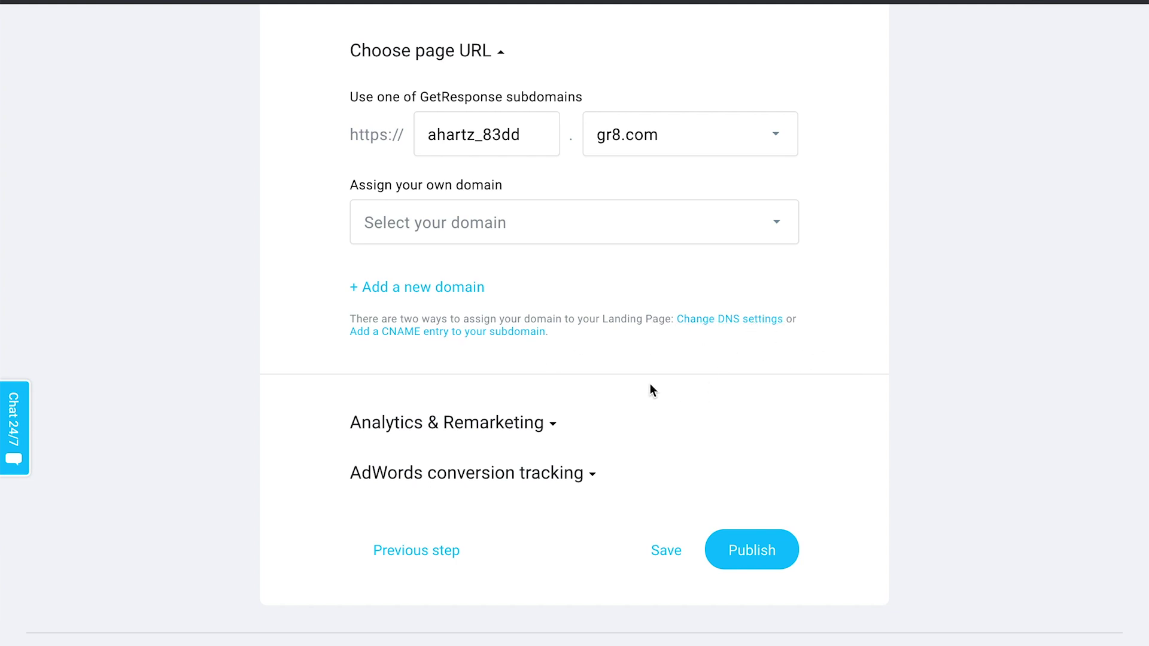
Step: Set the sales page's subdomain to "abbysebook" on gr8.com and publish the page
scroll(904, 292, up, 1)
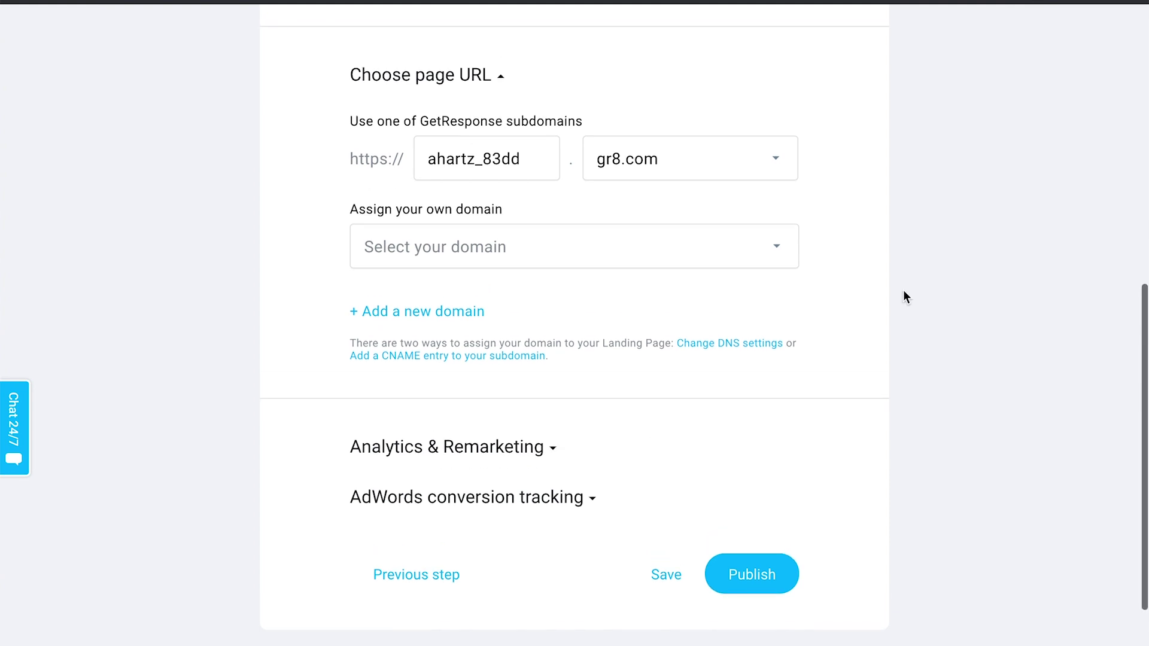
scroll(619, 323, up, 1)
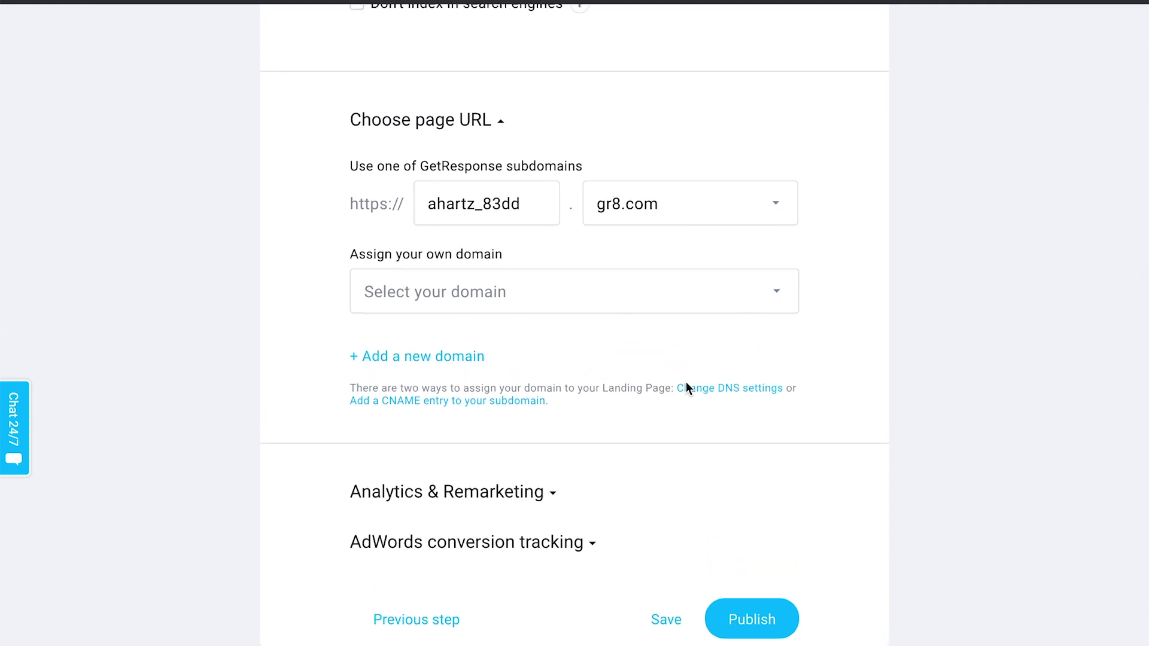
click(537, 213)
text(abbysebook)
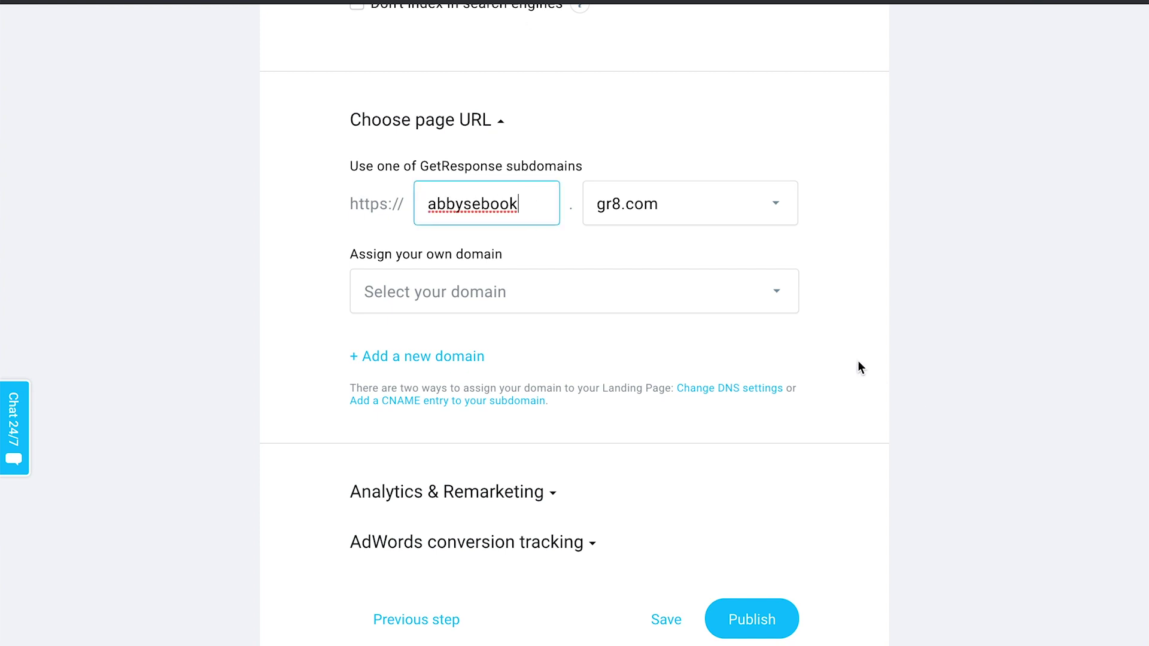
click(718, 217)
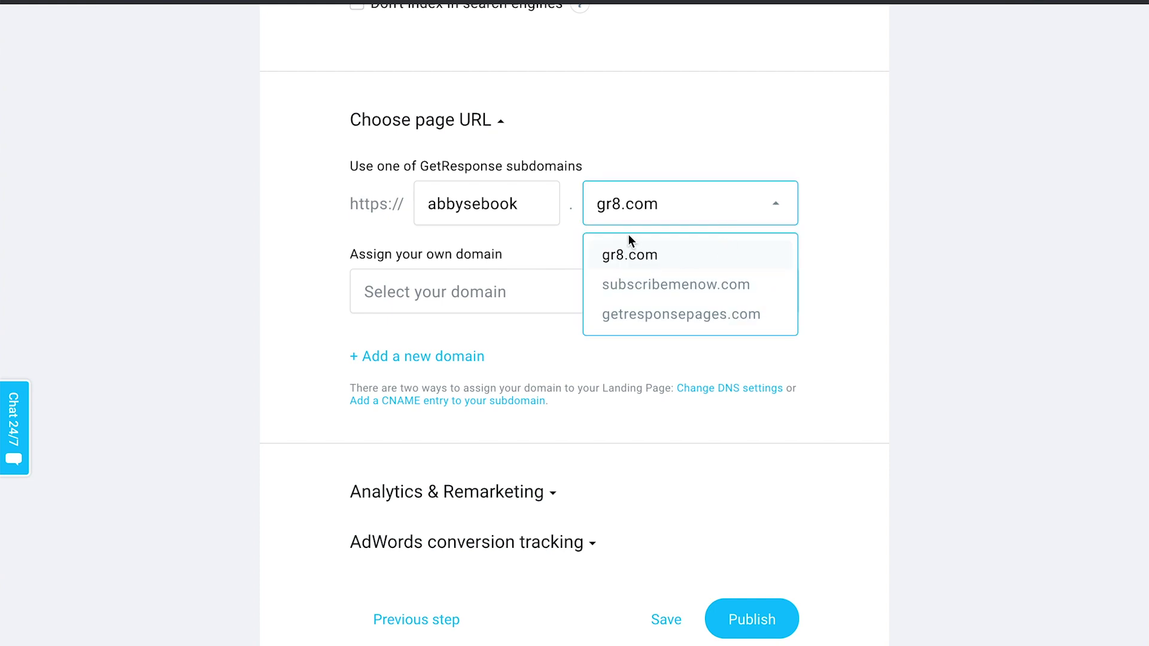
click(862, 340)
scroll(846, 246, down, 2)
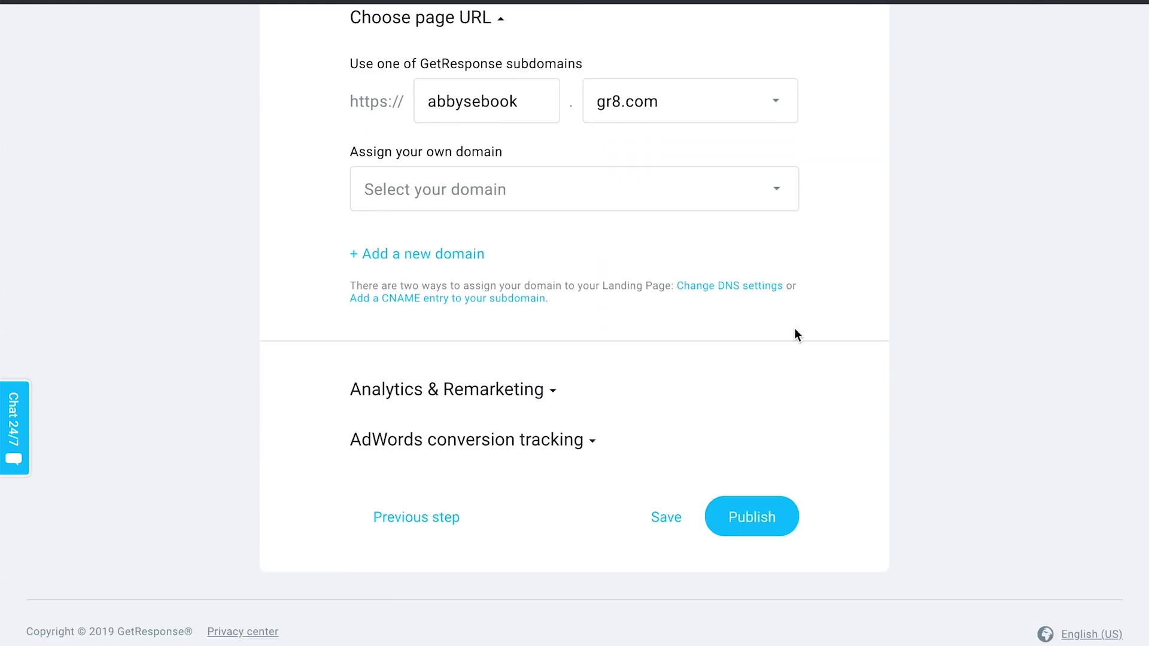
click(744, 527)
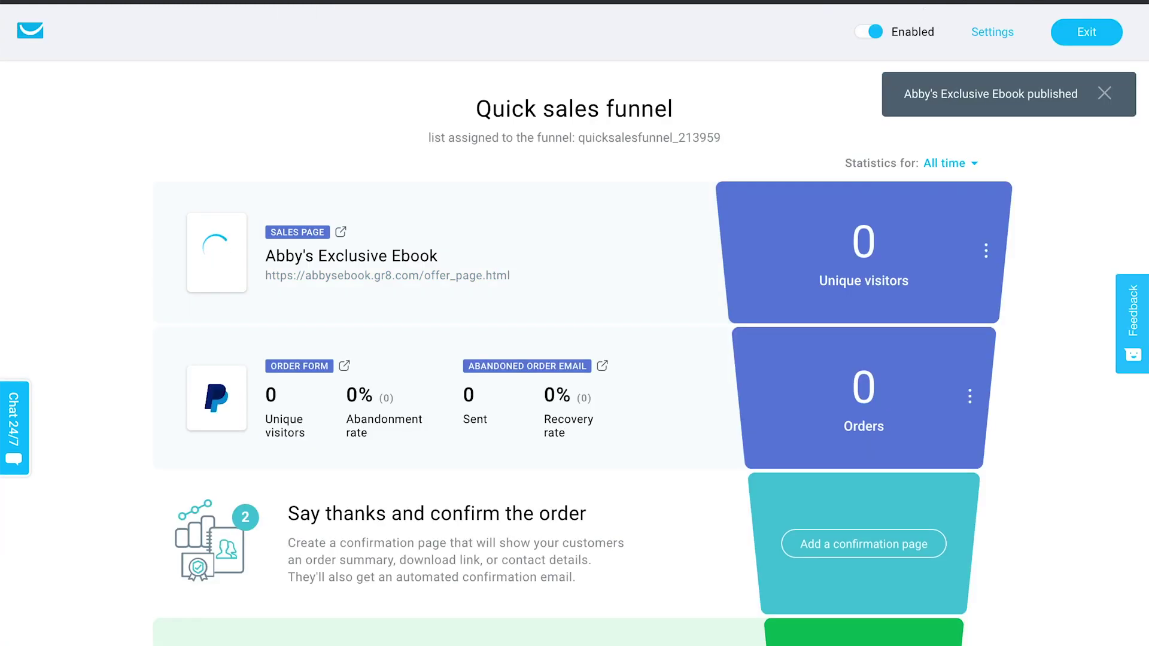
Step: Examine the funnel overview's sales page, order form, abandoned order email and results sections, including the edit options for orders
scroll(685, 283, down, 1)
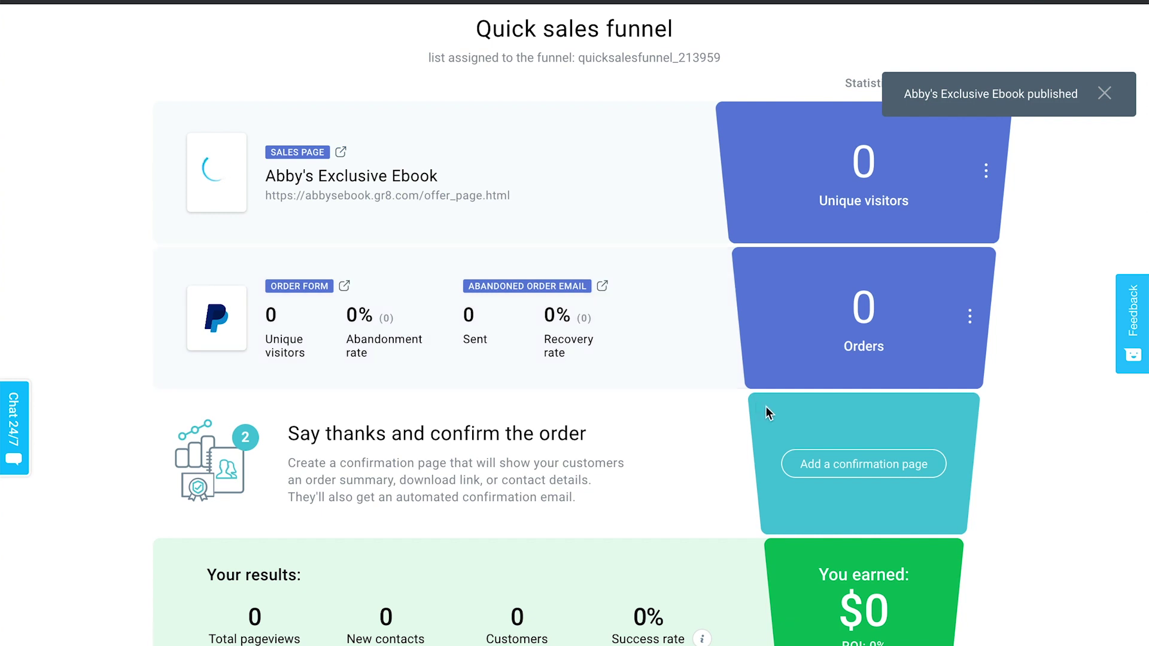
scroll(769, 408, down, 1)
scroll(536, 122, down, 1)
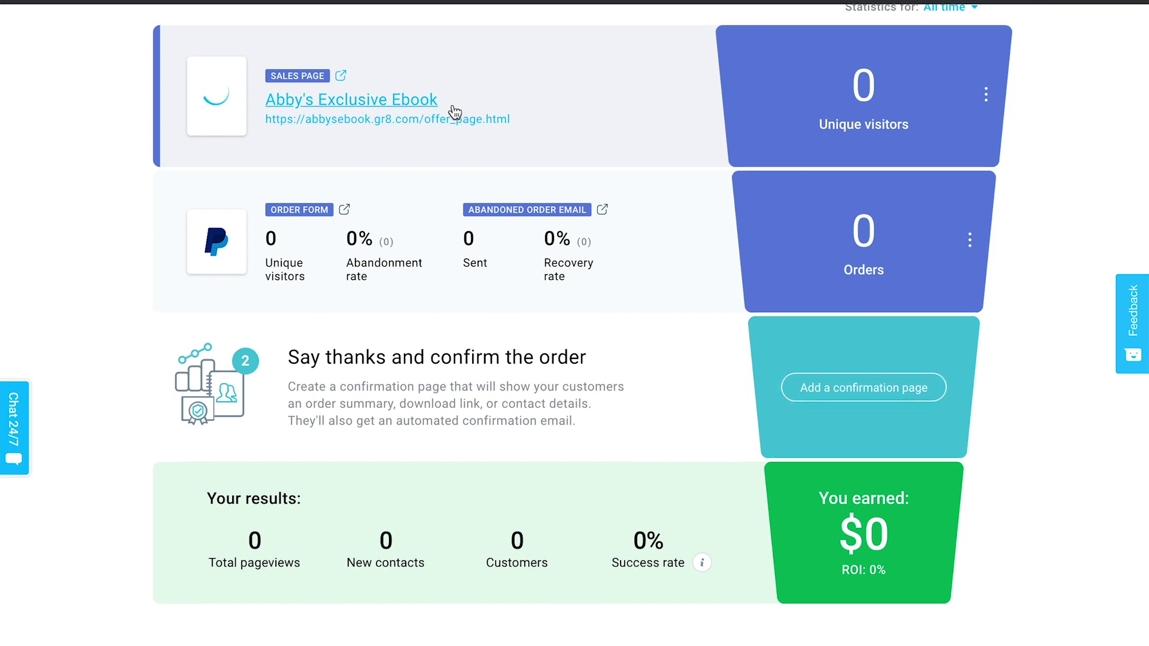
scroll(455, 112, down, 1)
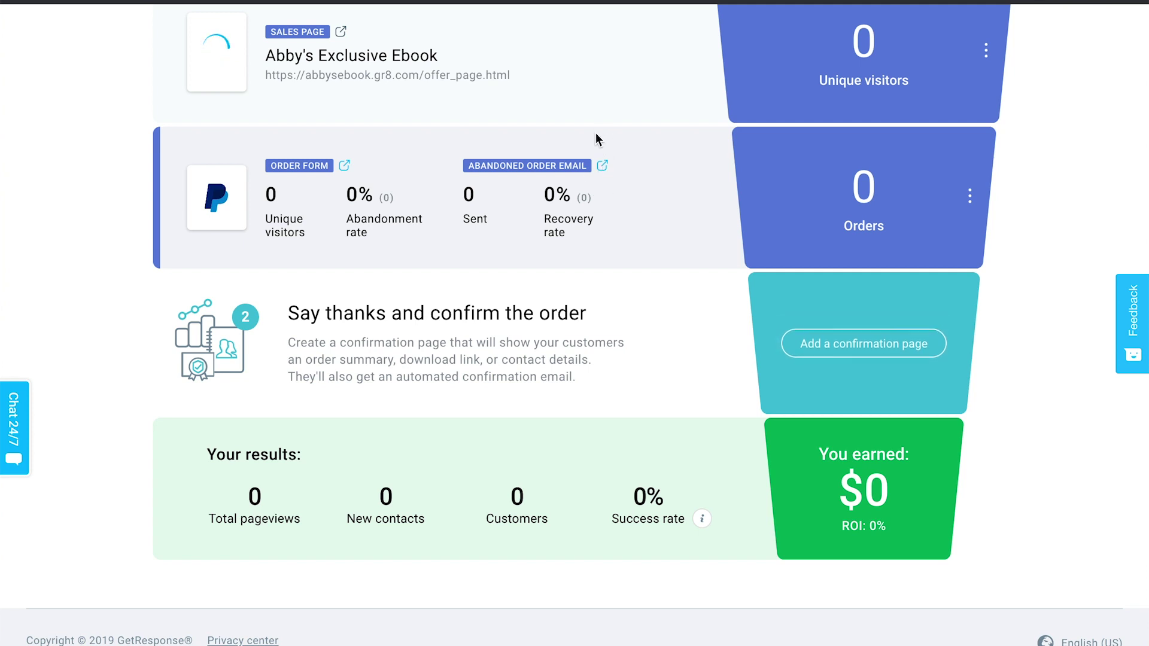
mouse_move(968, 197)
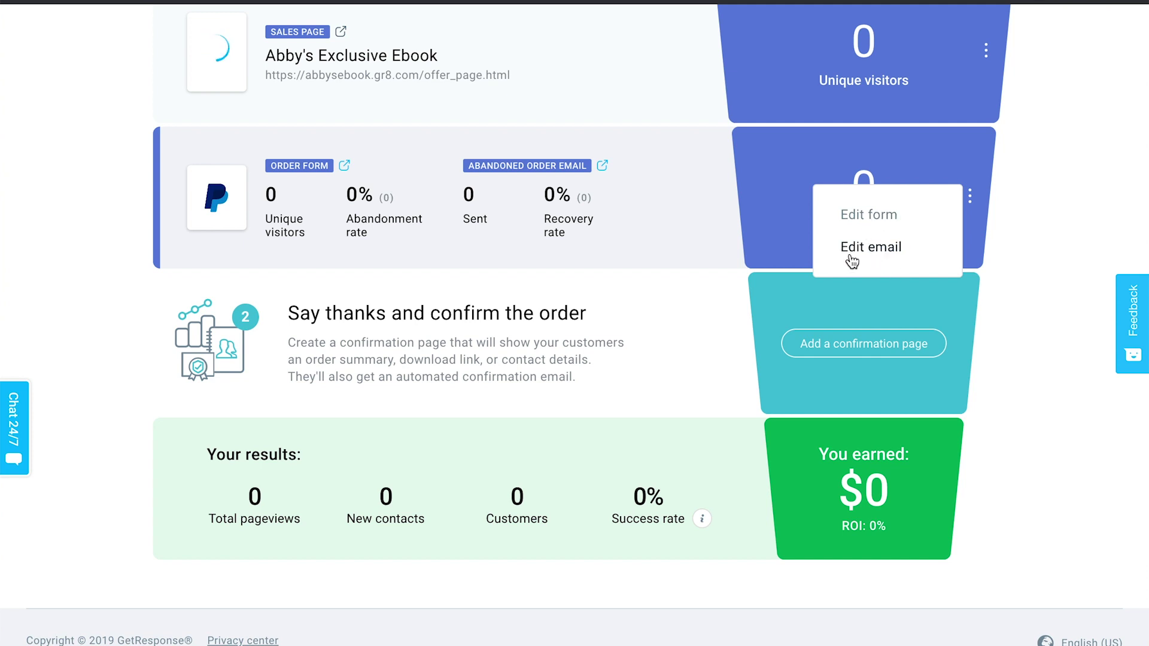
scroll(1021, 371, down, 1)
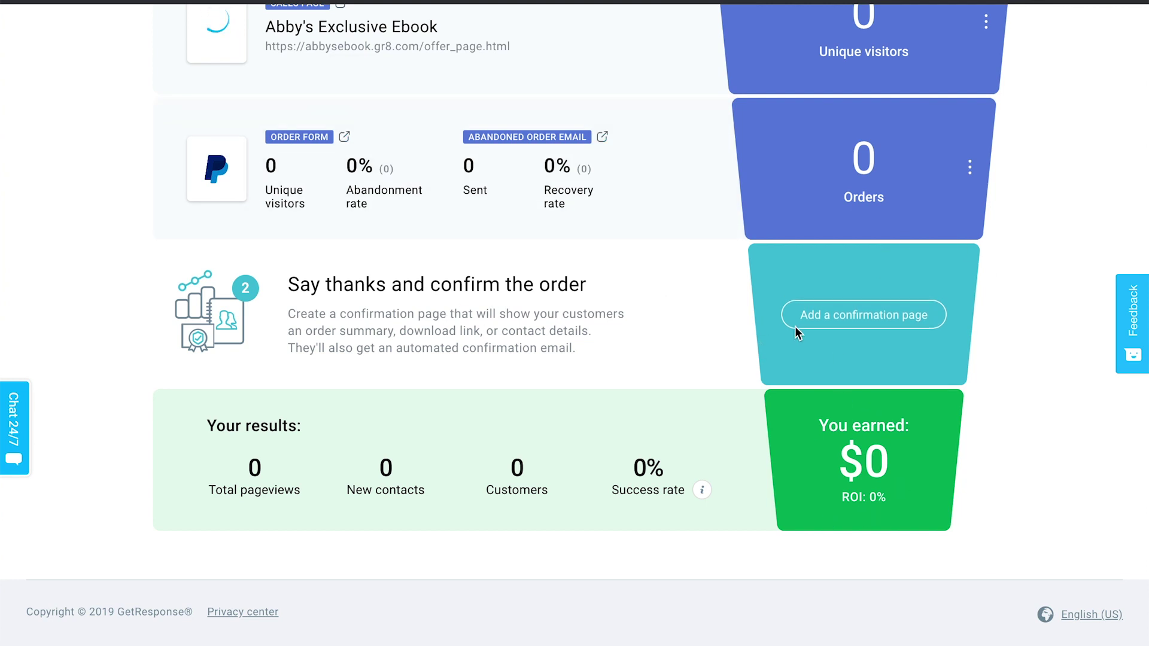
scroll(997, 285, up, 4)
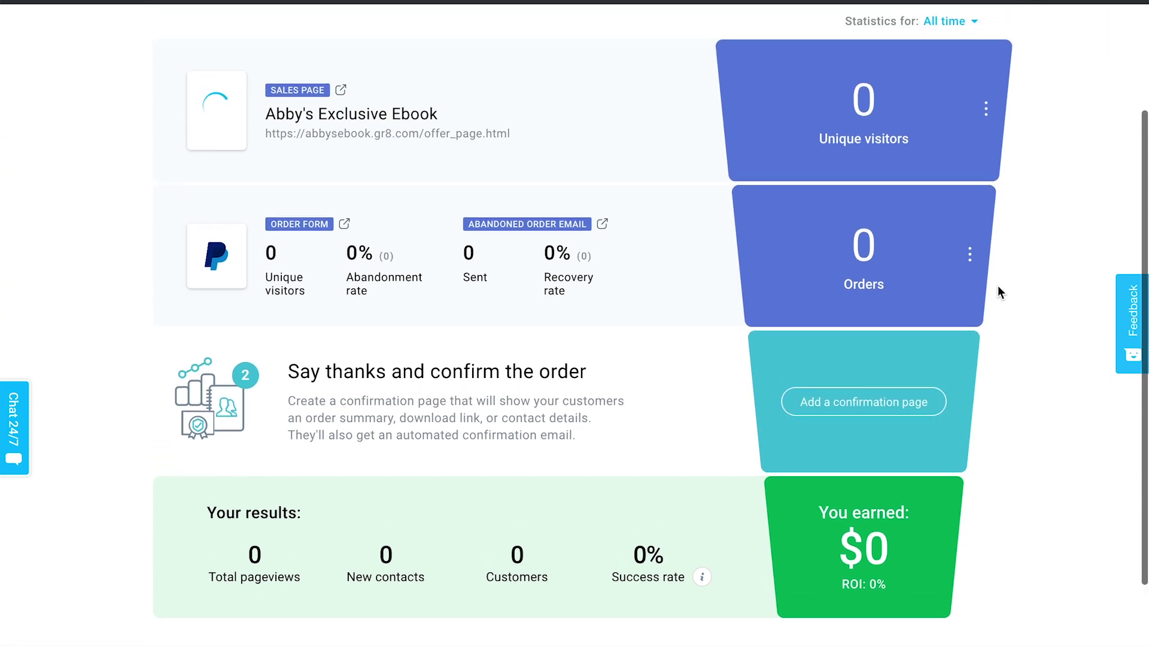
scroll(995, 379, down, 2)
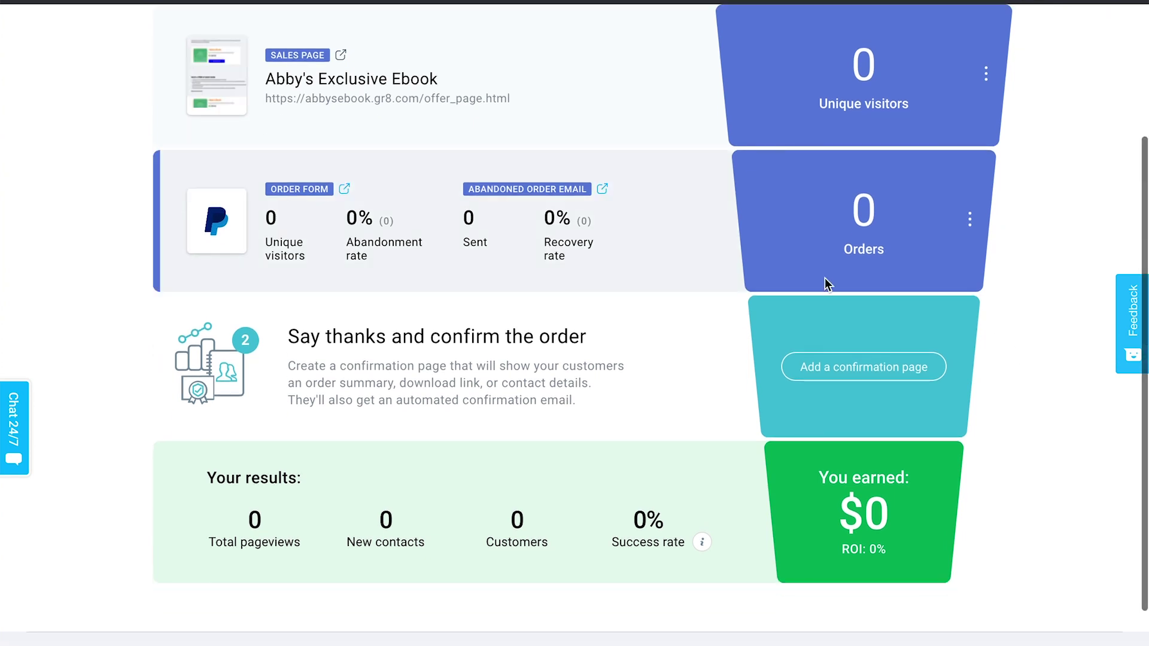
Step: Add a confirmation page from the "Ditch your day job ebook" template and name it "Thanks for your purchase"
click(890, 378)
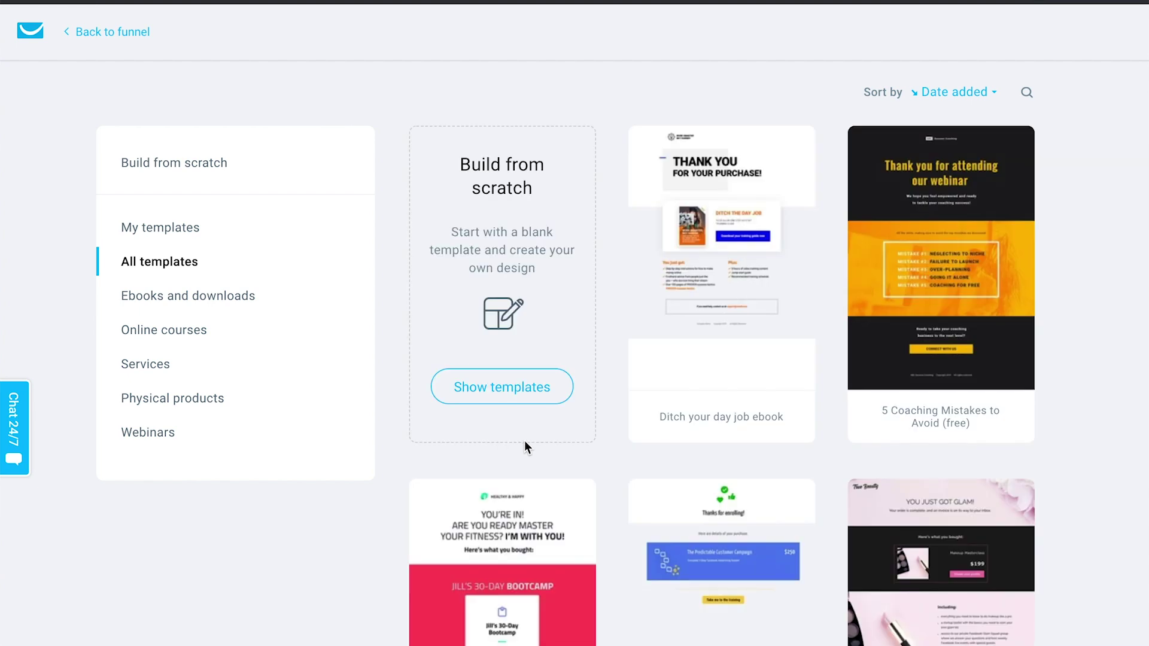
mouse_move(748, 226)
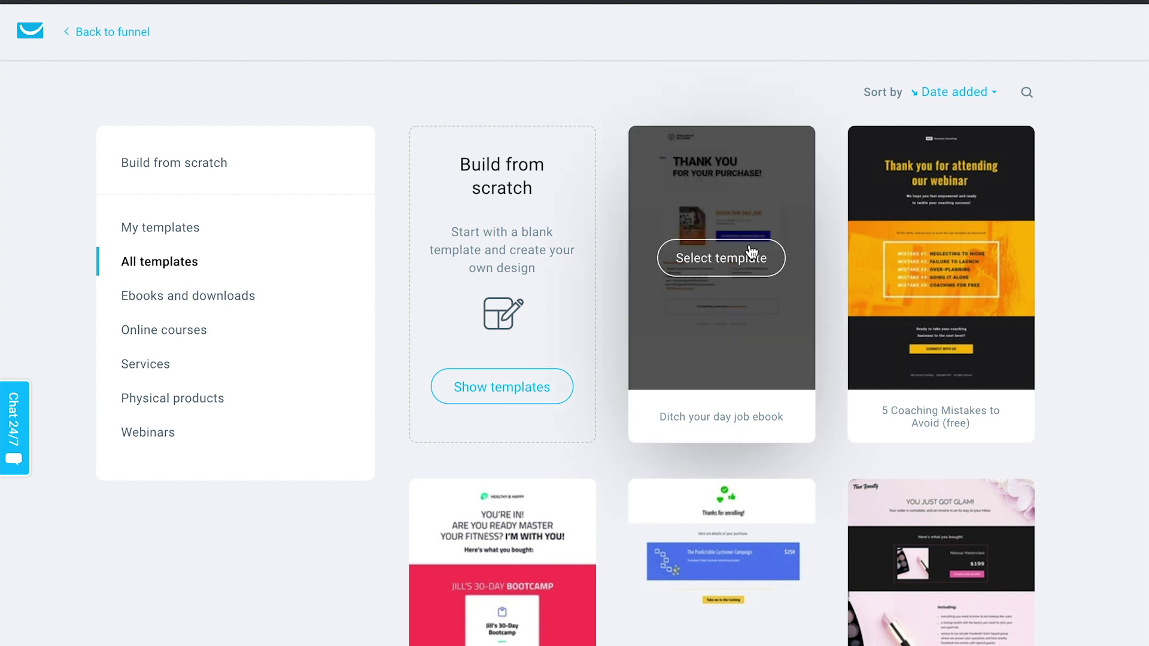
click(728, 262)
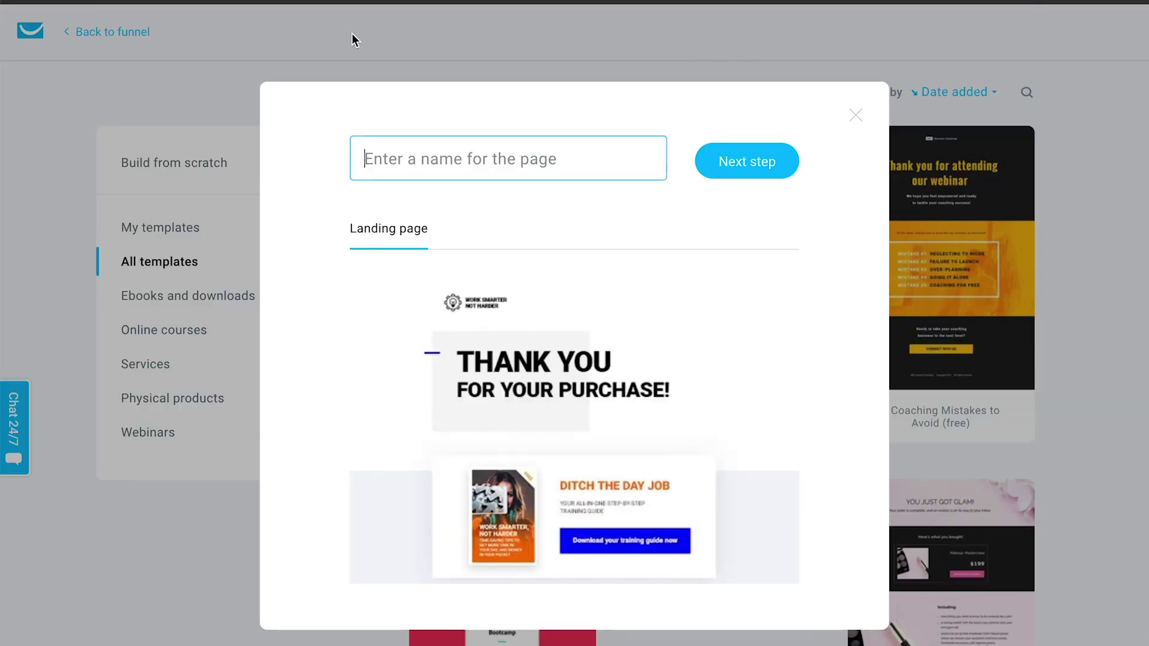
text(Thanks for your purchase)
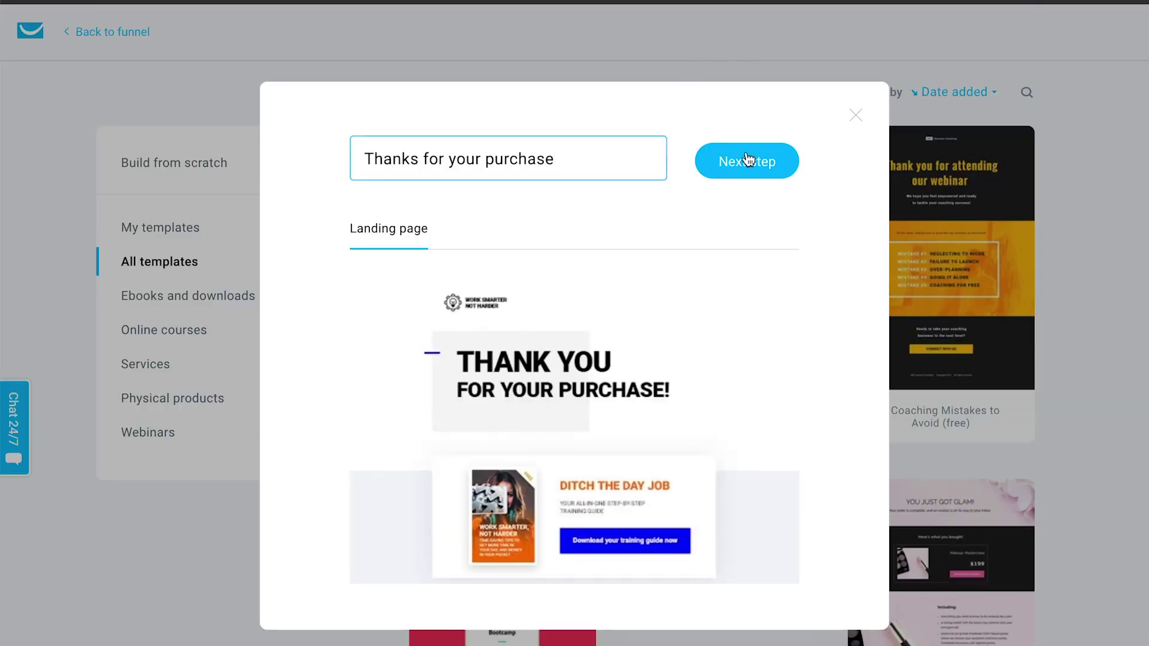
click(747, 159)
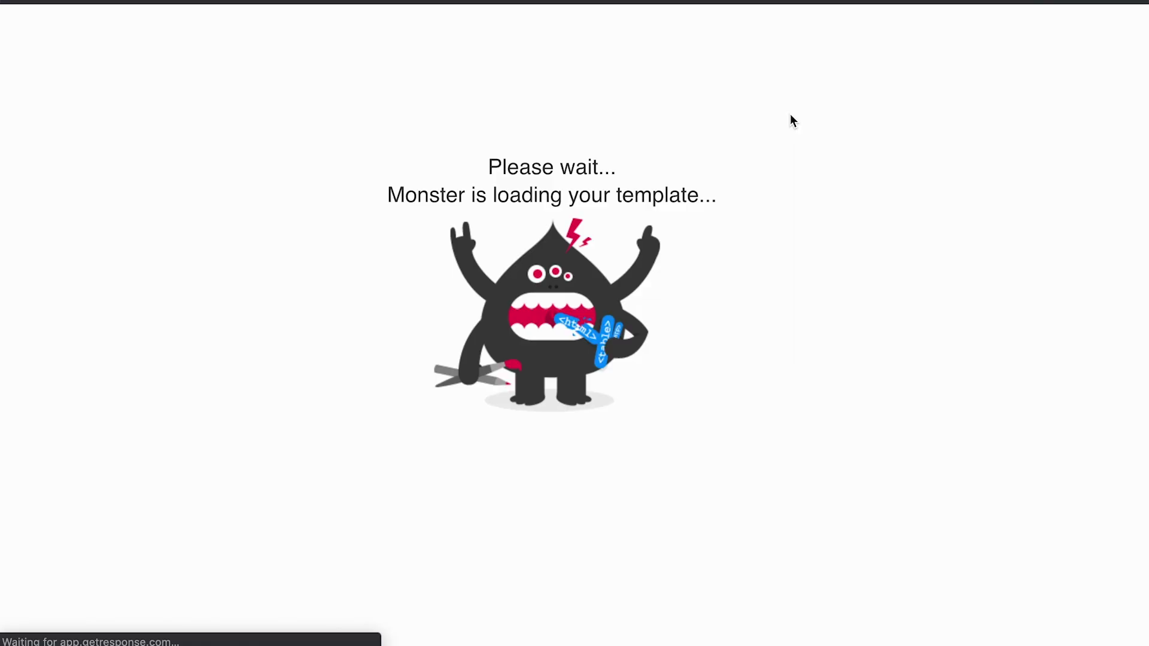
Step: Inspect the confirmation page's logo and its "Thank you for your purchase!" heading
scroll(790, 121, down, 2)
scroll(790, 120, up, 2)
scroll(698, 359, down, 3)
scroll(698, 359, up, 3)
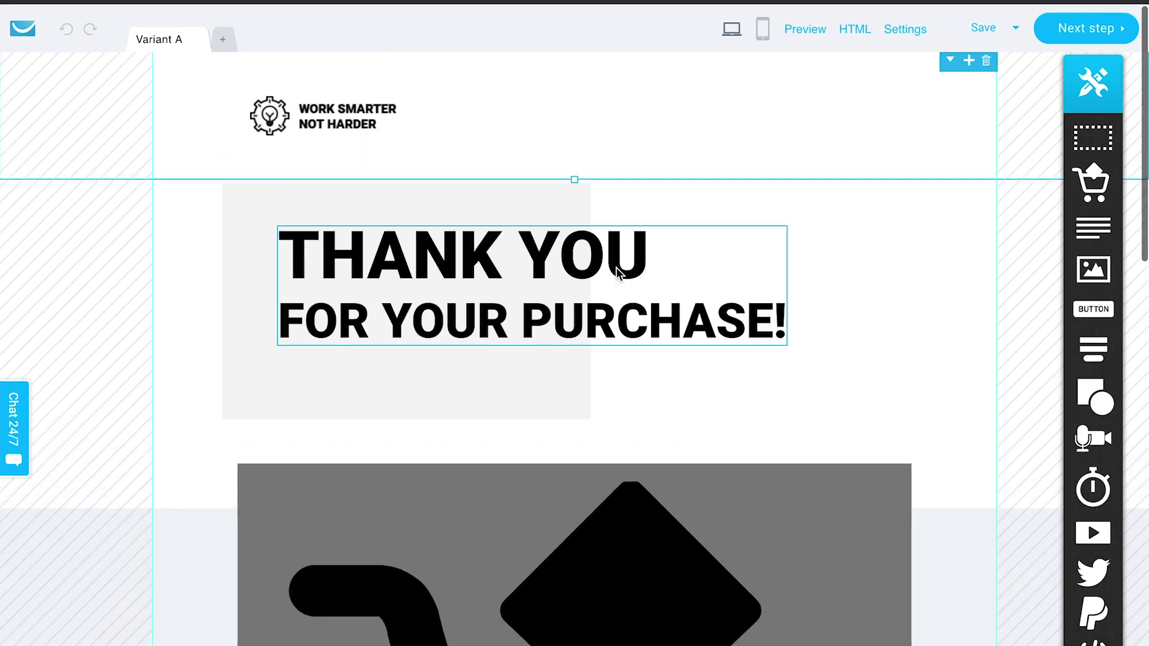
click(363, 121)
click(526, 311)
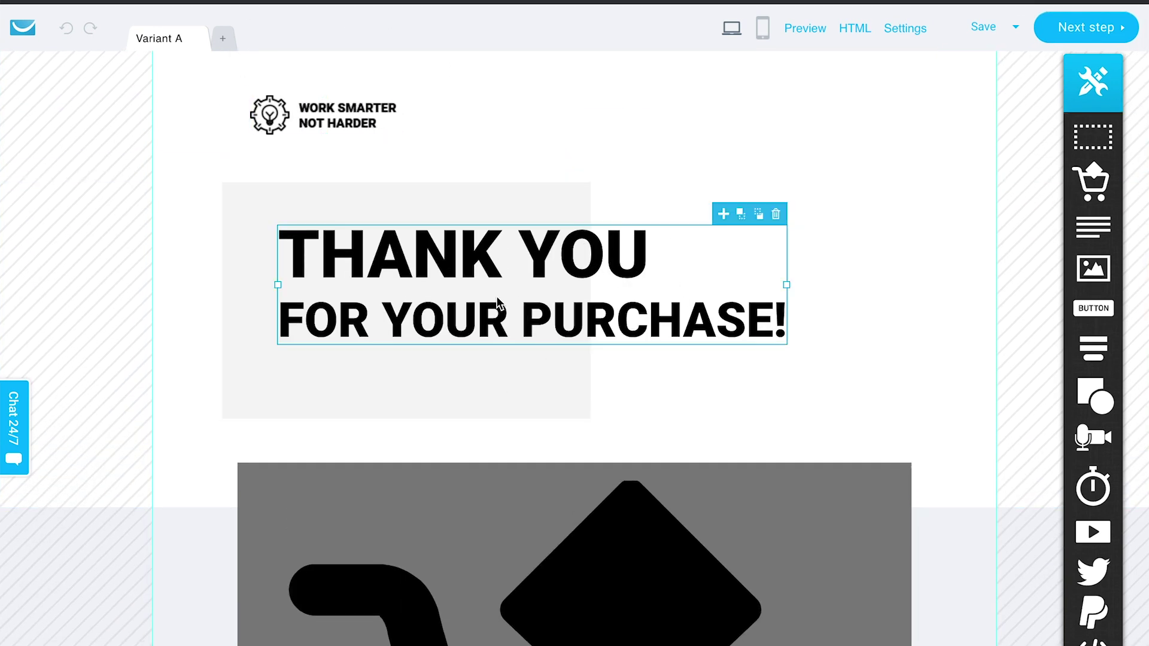
Step: Review the confirmation page's purchased products placeholder, "You just got" and "Plus" lists, support contact box and footer
scroll(615, 327, down, 1)
scroll(617, 326, down, 11)
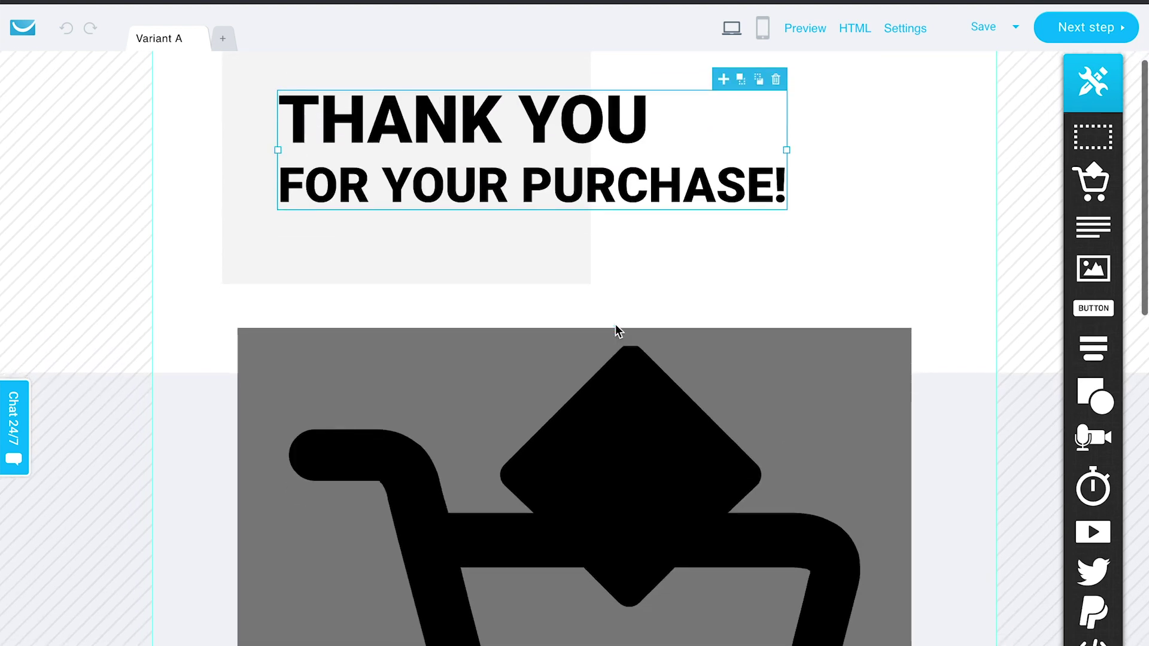
scroll(615, 324, up, 5)
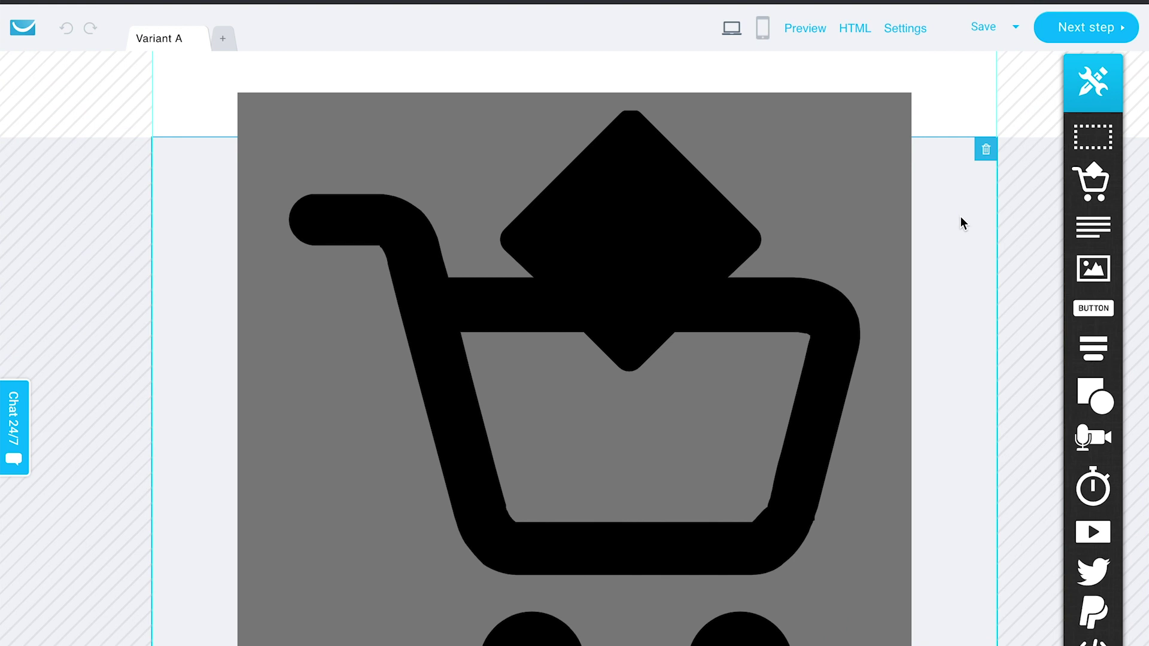
scroll(964, 223, down, 7)
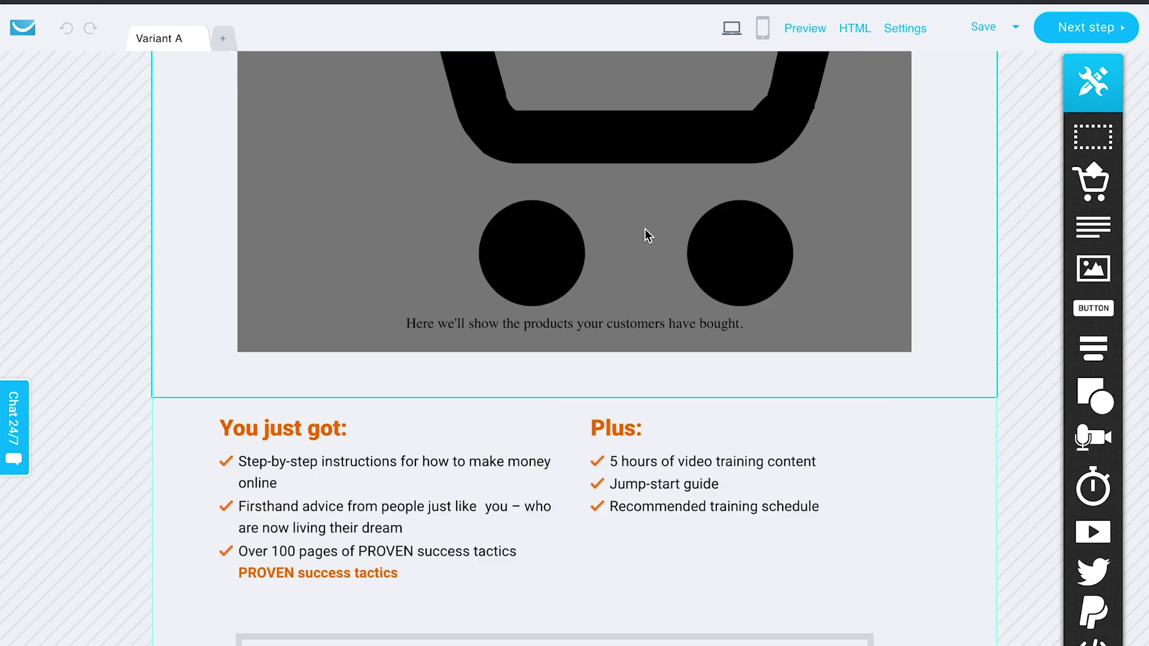
scroll(646, 234, up, 5)
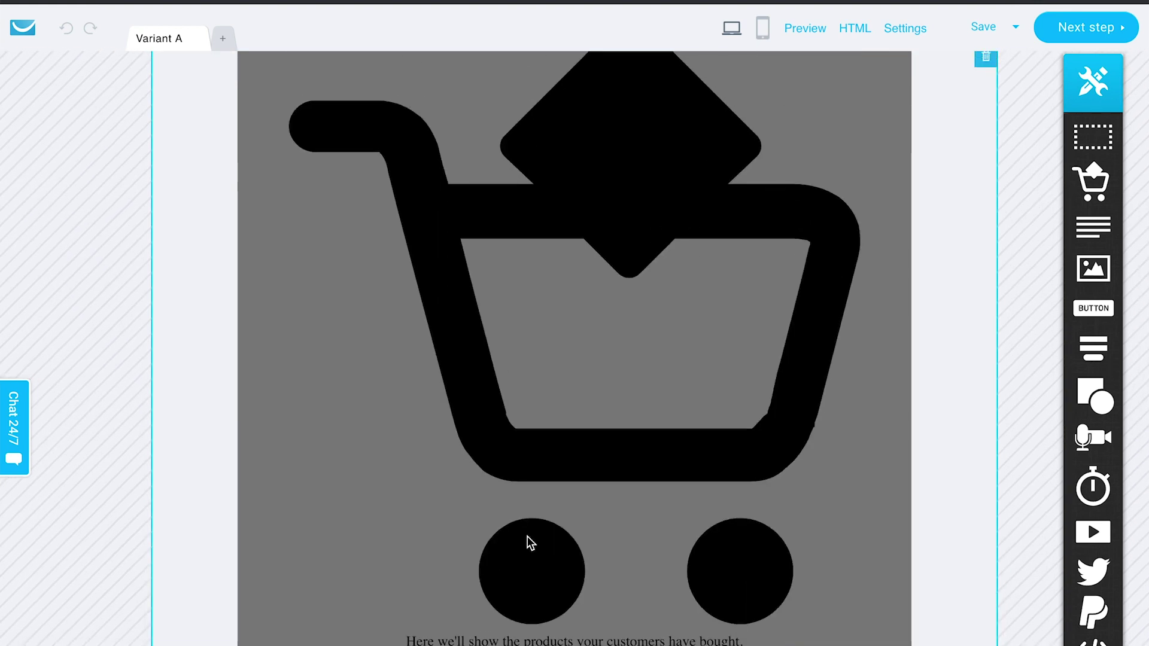
scroll(531, 543, down, 8)
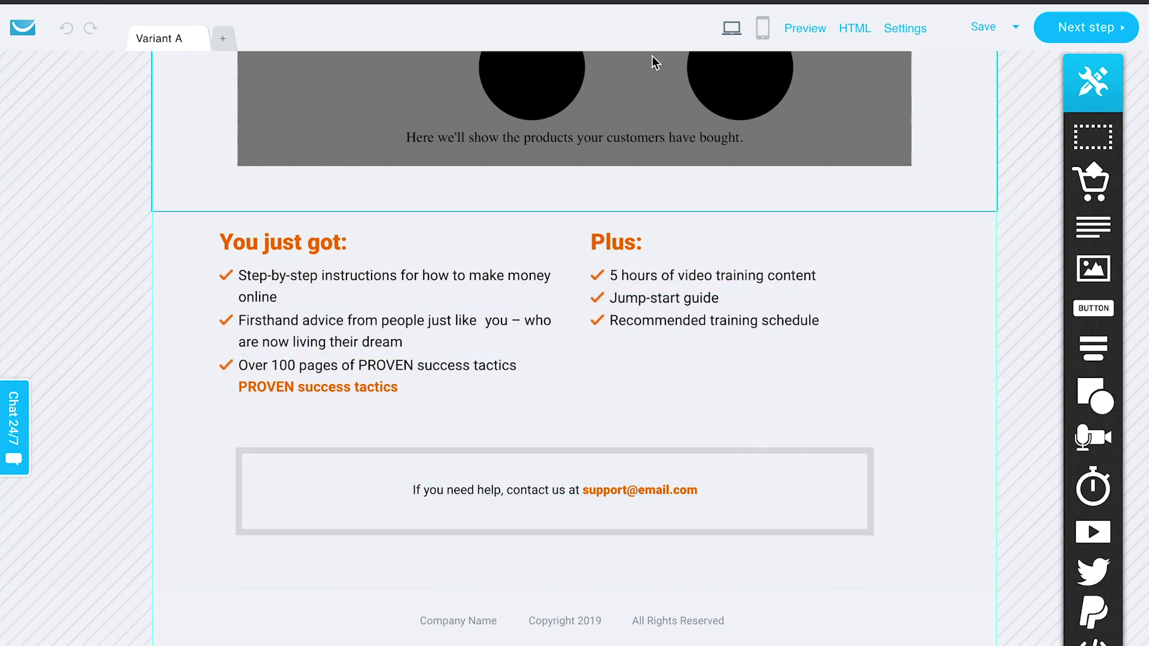
scroll(843, 402, up, 5)
scroll(841, 397, up, 5)
scroll(842, 396, down, 15)
scroll(842, 396, up, 2)
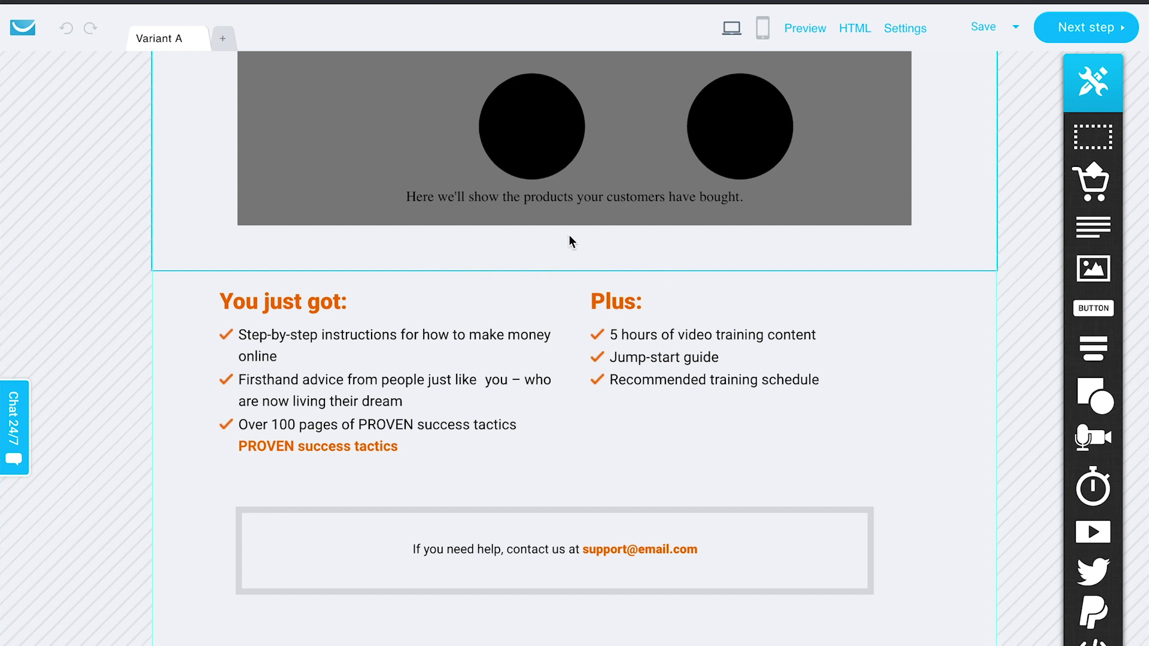
Step: Publish the confirmation page with its existing SEO and URL settings, and dismiss the Social Ads Creator offer
click(1087, 28)
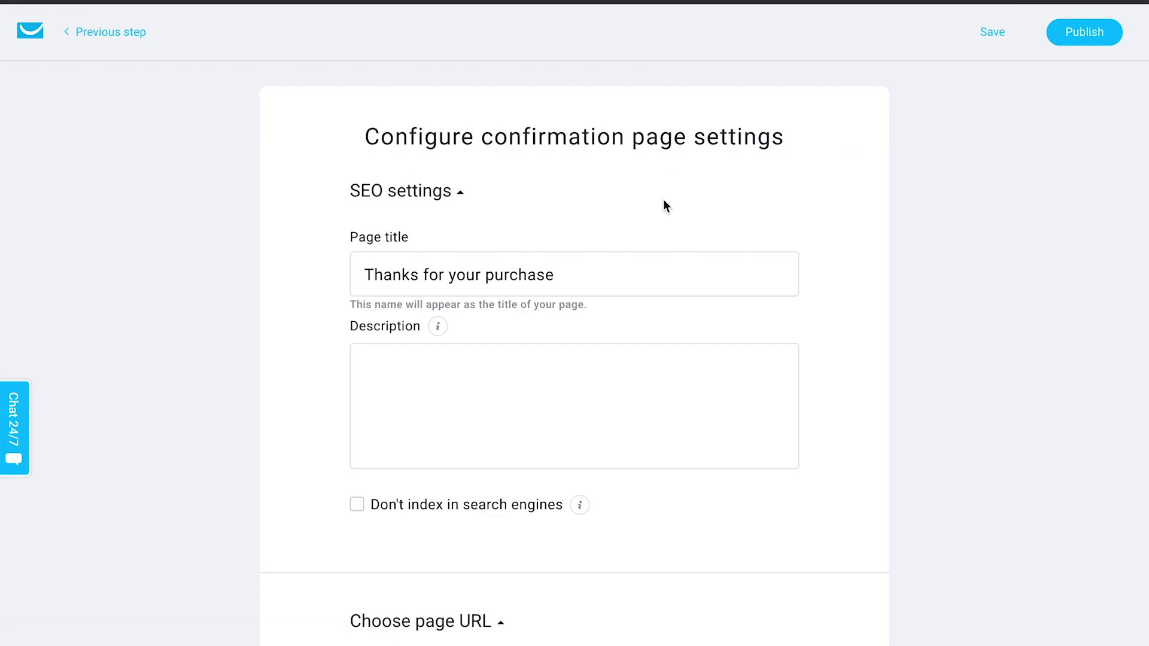
scroll(670, 198, down, 2)
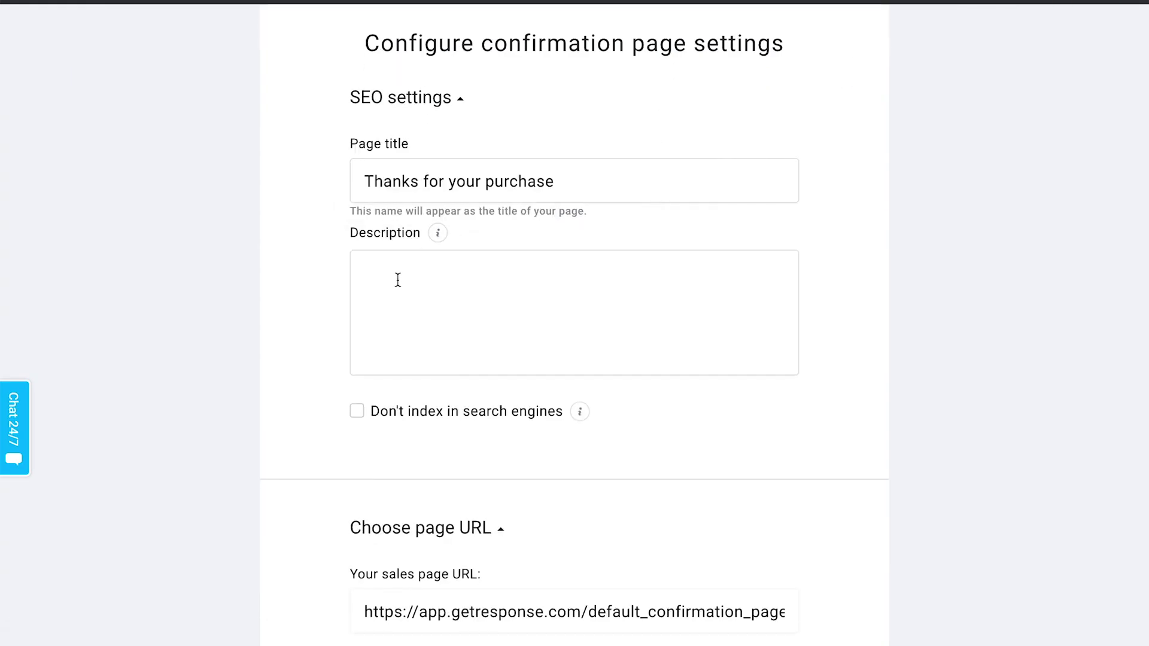
scroll(398, 281, down, 6)
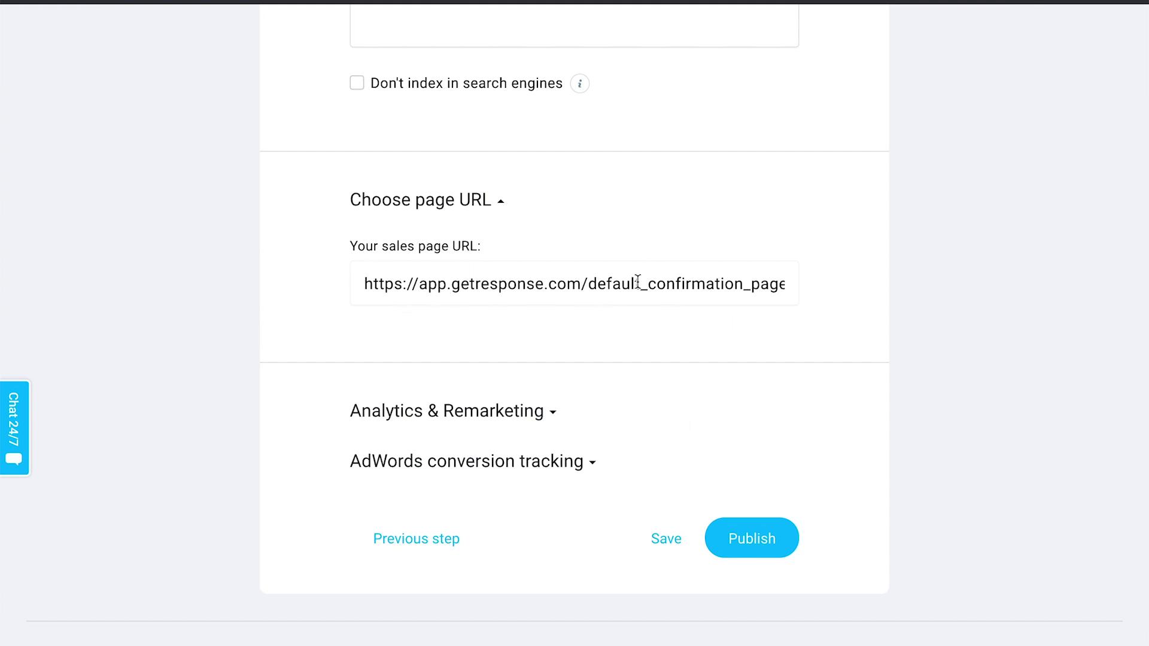
scroll(636, 272, down, 1)
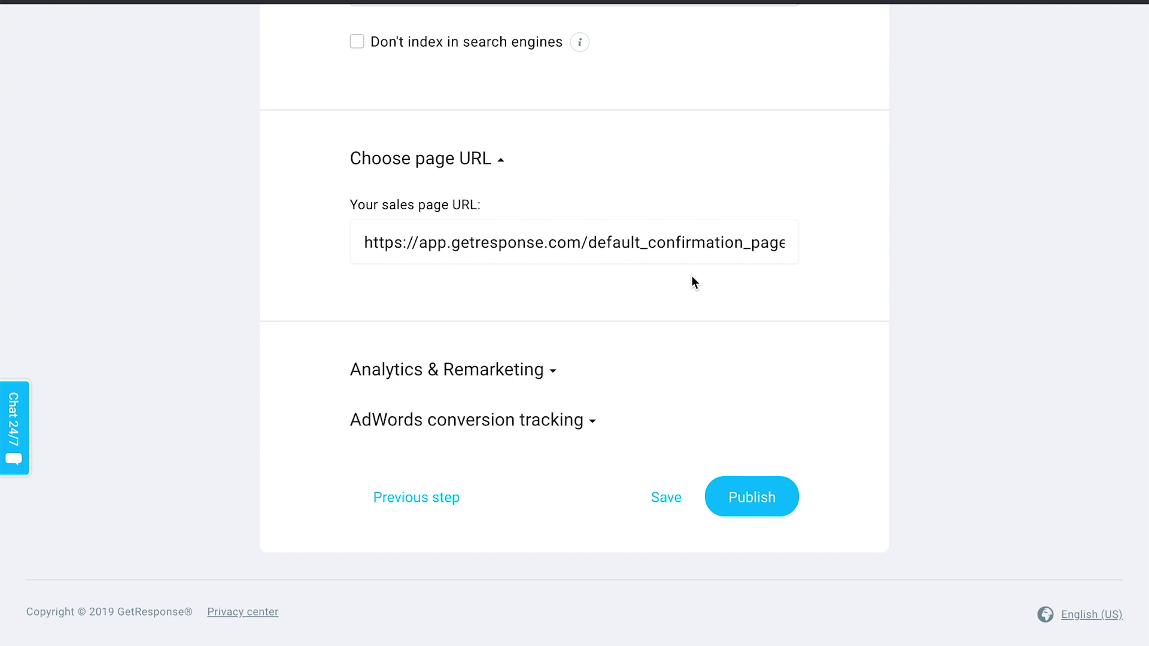
click(760, 495)
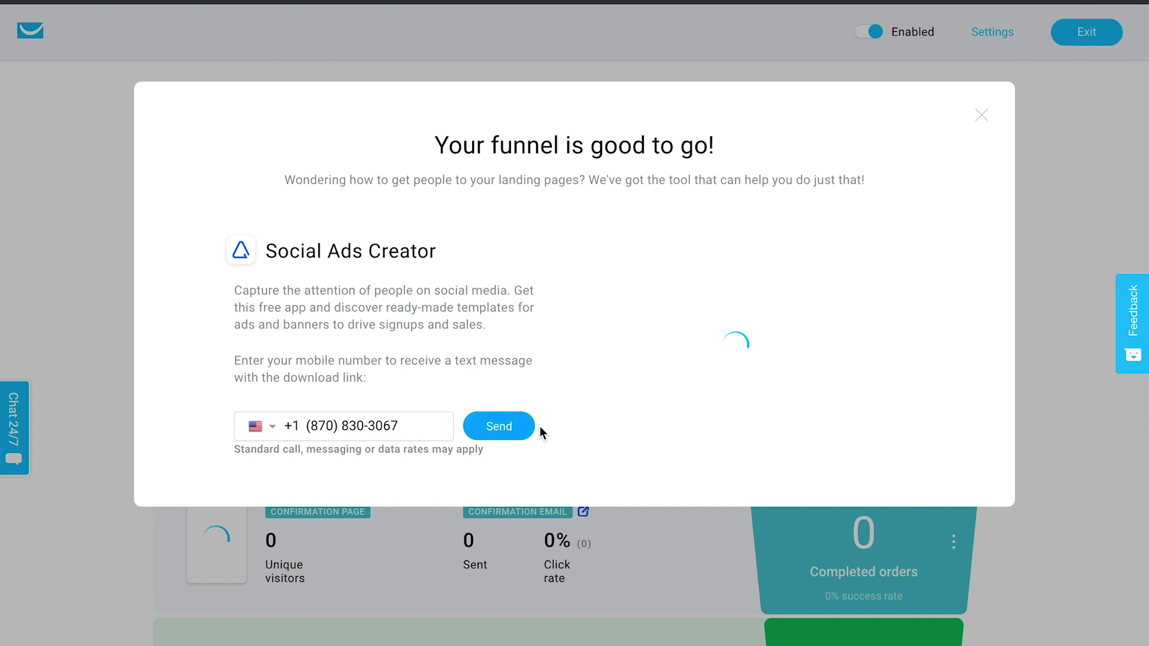
key(Escape)
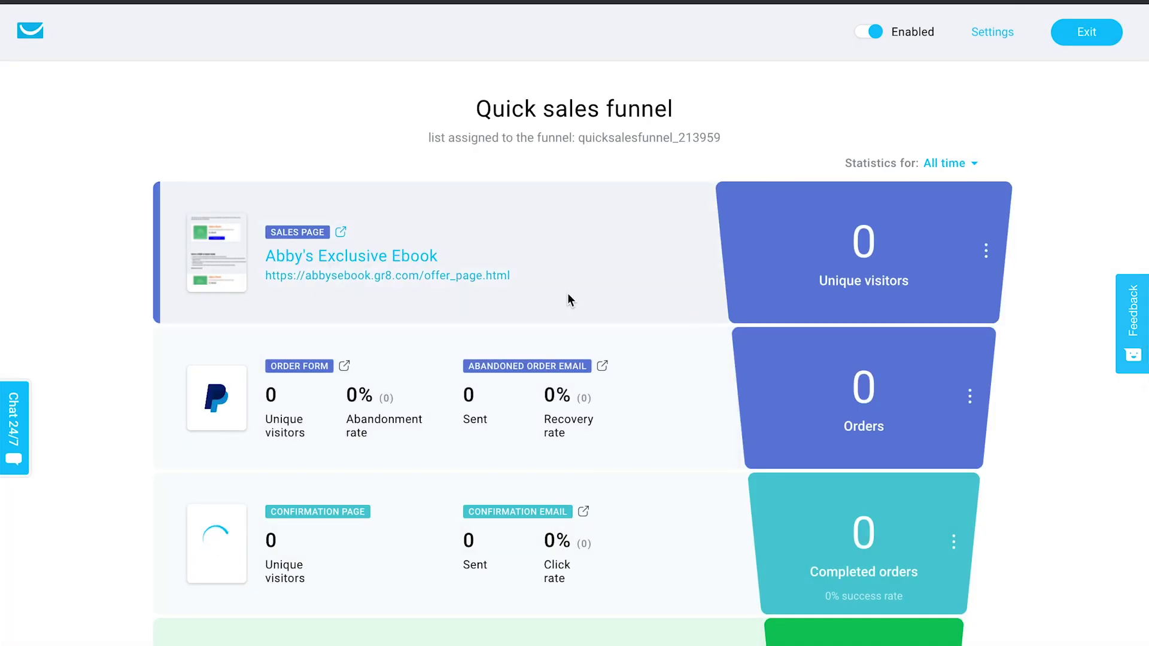
Step: Review the completed funnel's order, confirmation page and email, and results sections, including the explanation of the success rate
scroll(687, 341, down, 2)
scroll(688, 346, down, 2)
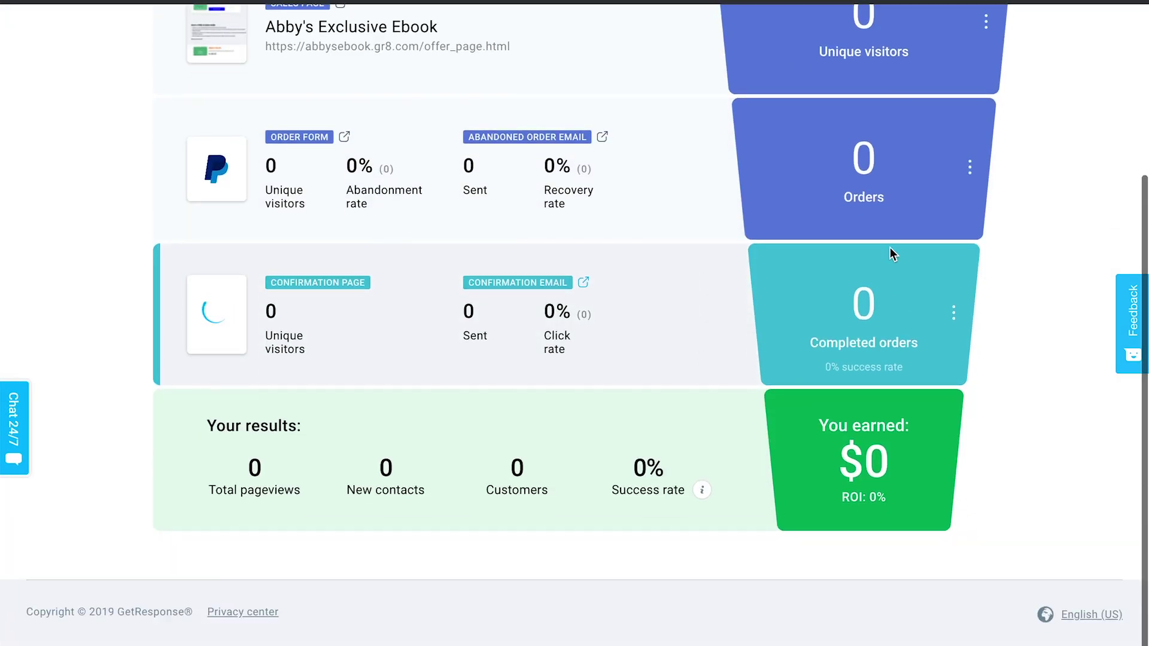
scroll(856, 230, up, 2)
scroll(856, 230, down, 2)
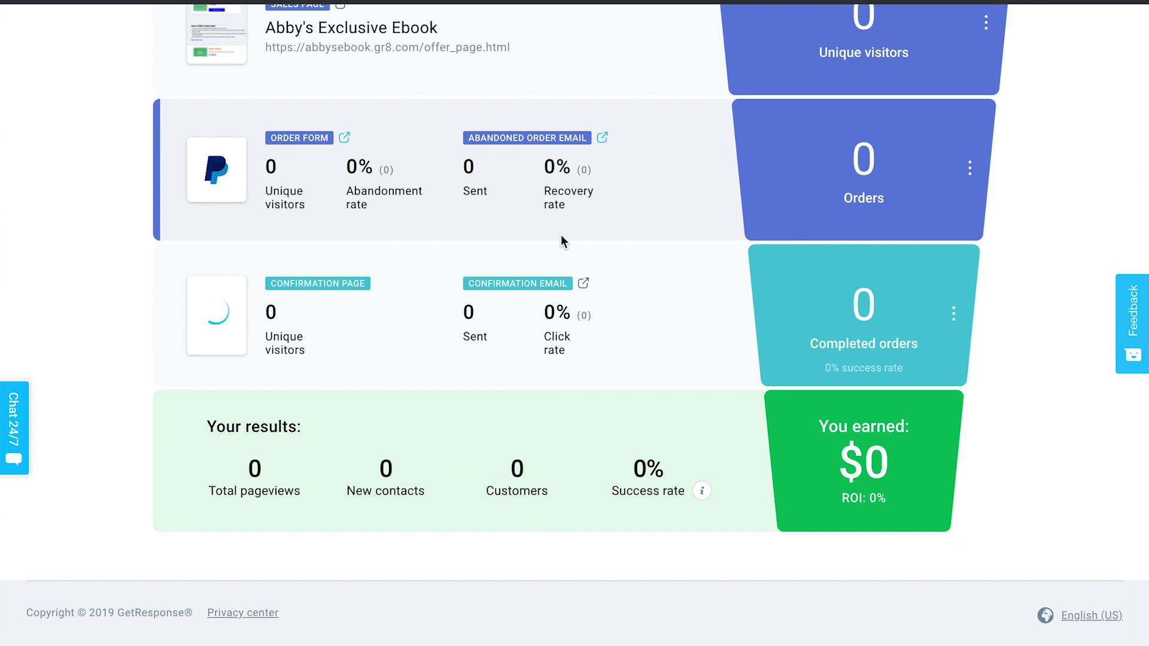
scroll(737, 380, up, 1)
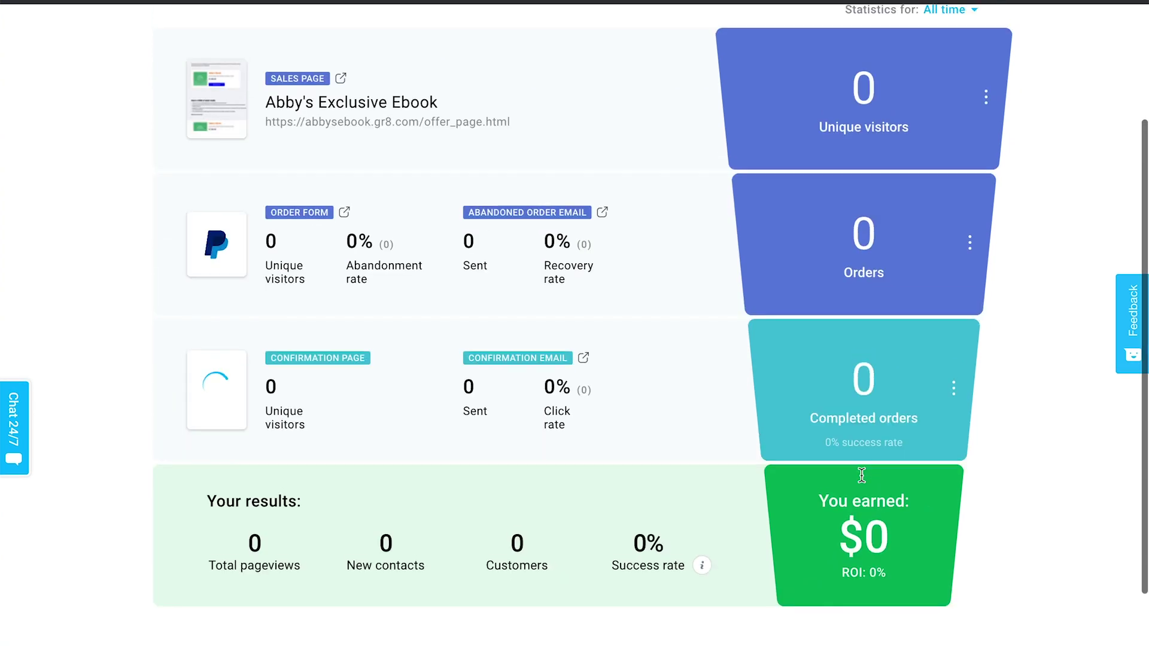
scroll(921, 534, down, 1)
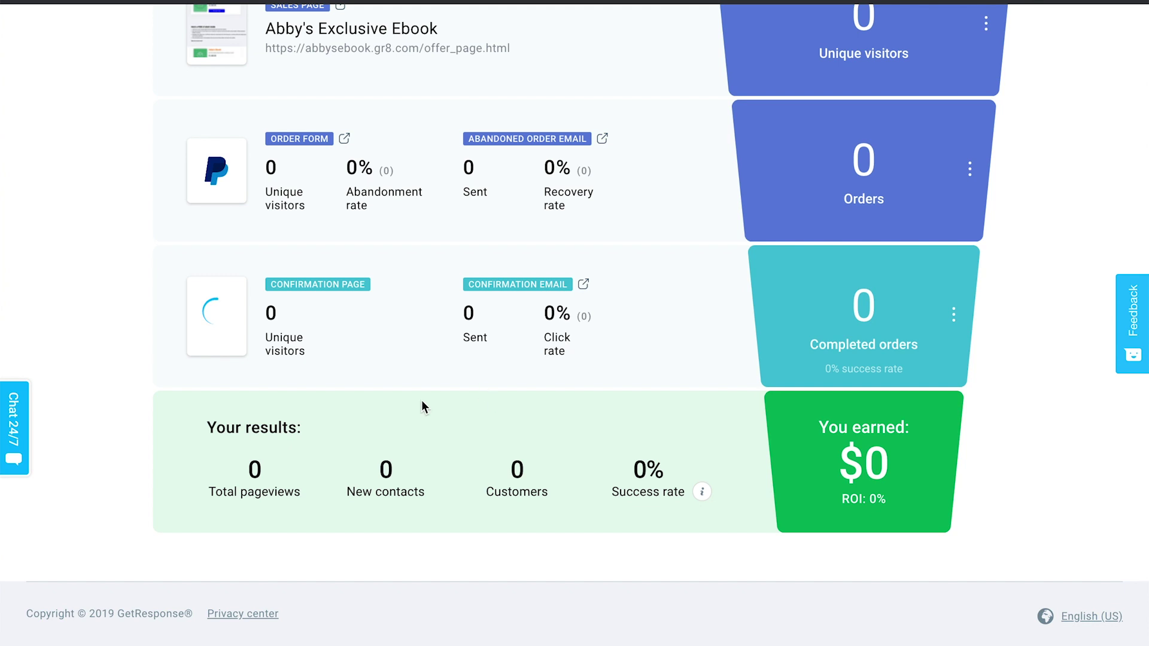
mouse_move(711, 497)
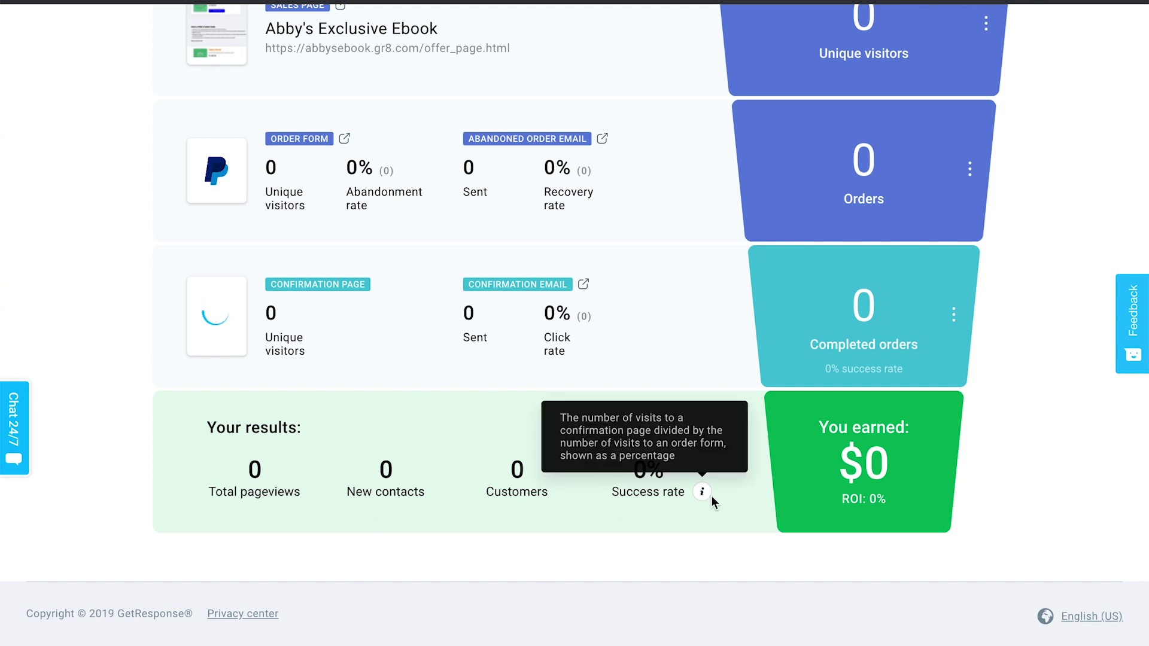